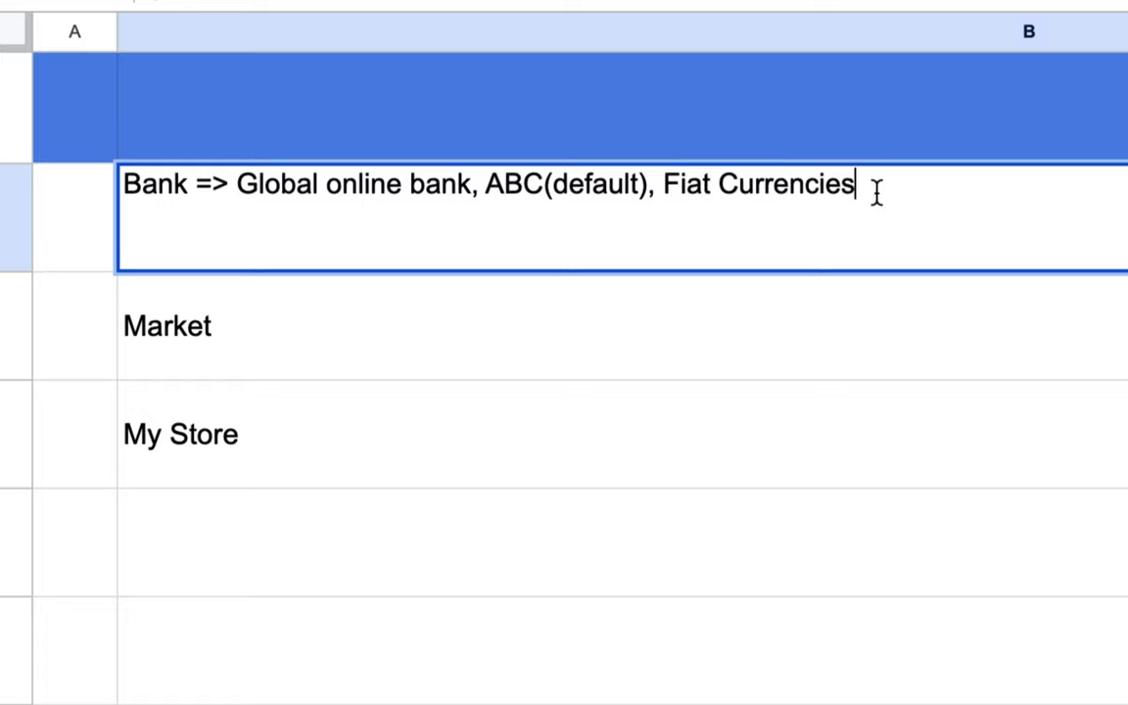
Step: Append "(KRW, USD, JPY...)" after "Fiat Currencies" in the Bank row and commit the cell
type("(KRW")
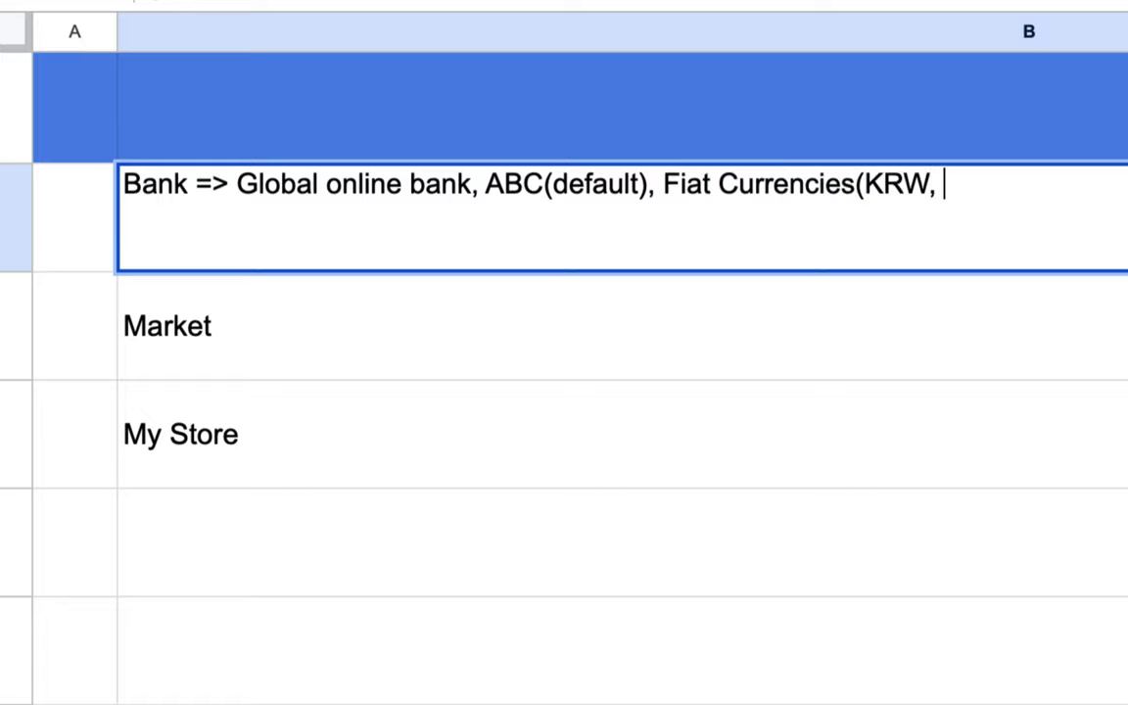
type(", USD")
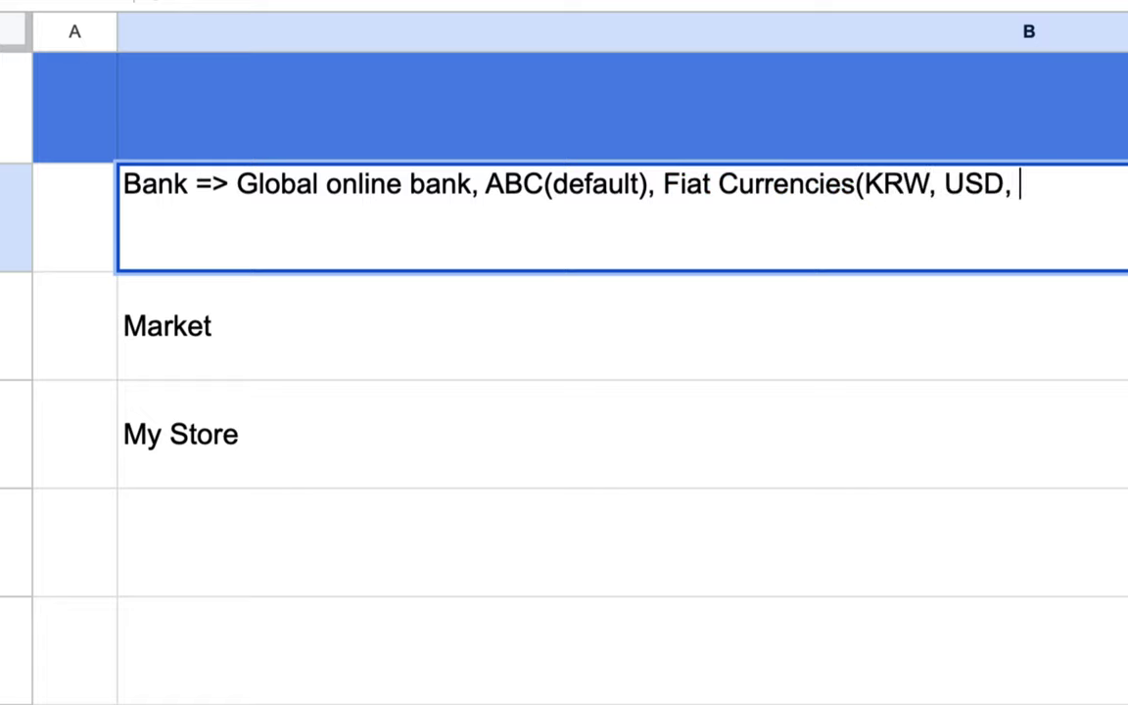
type(", JPY...)")
left_click_drag(662, 184, 1115, 189)
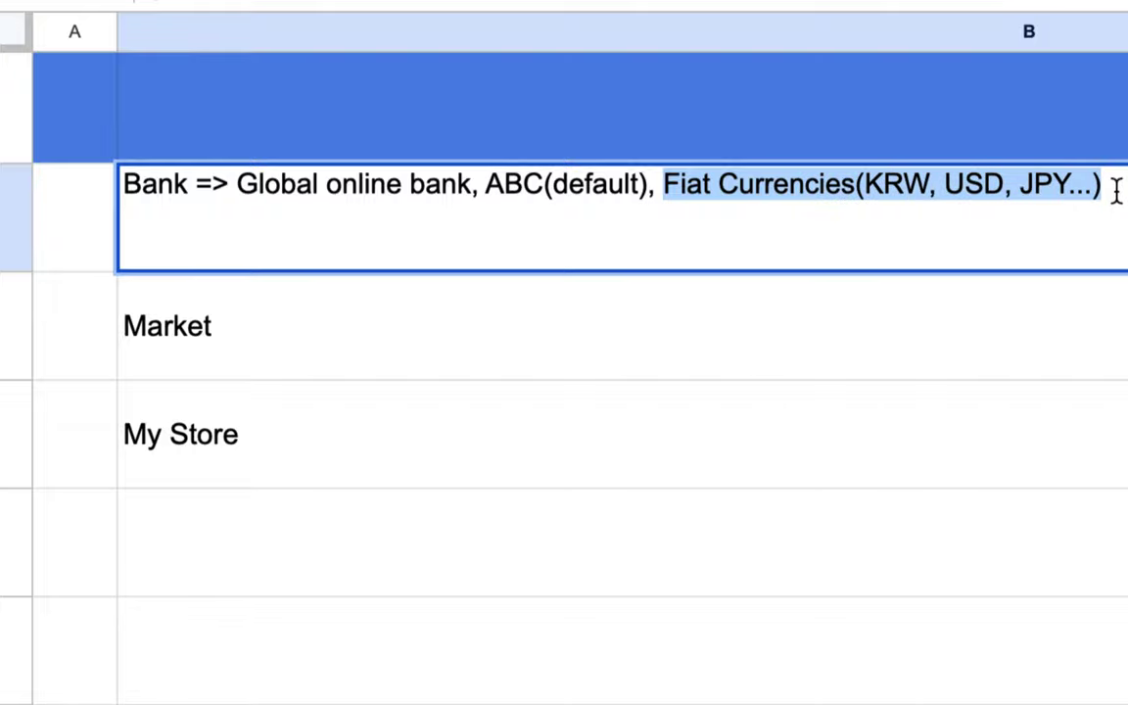
left_click(775, 322)
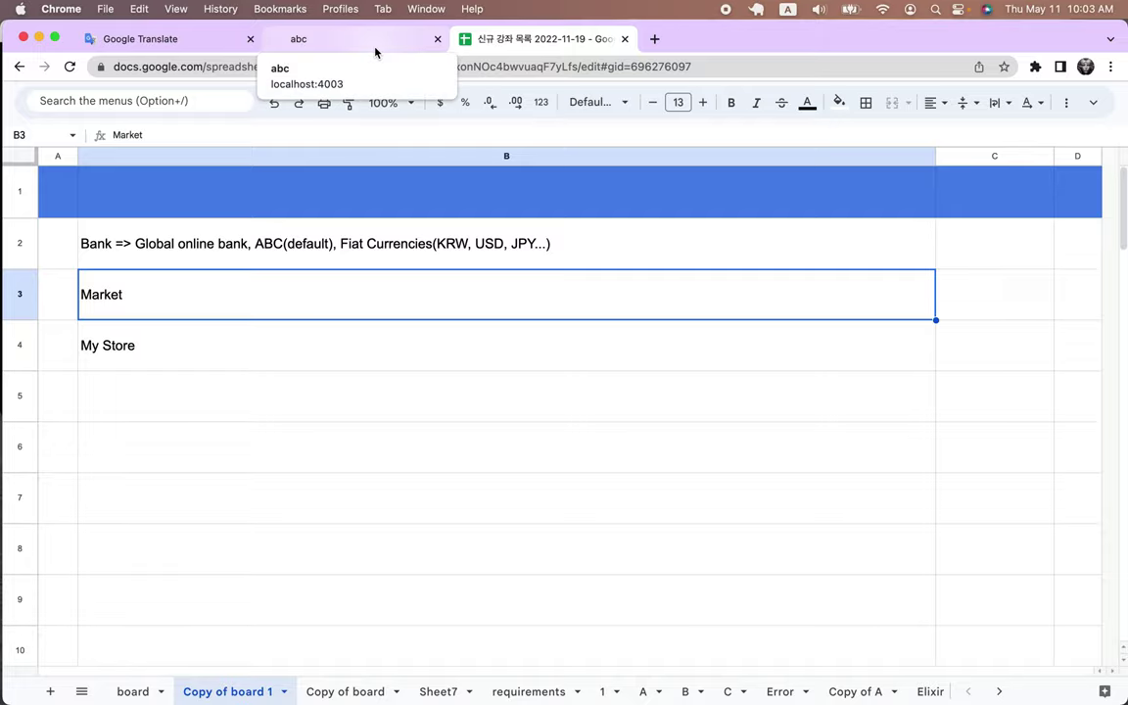
Step: Open the board sheet and review the experimental-project note and the user capacity stated in requirement 1
left_click(129, 691)
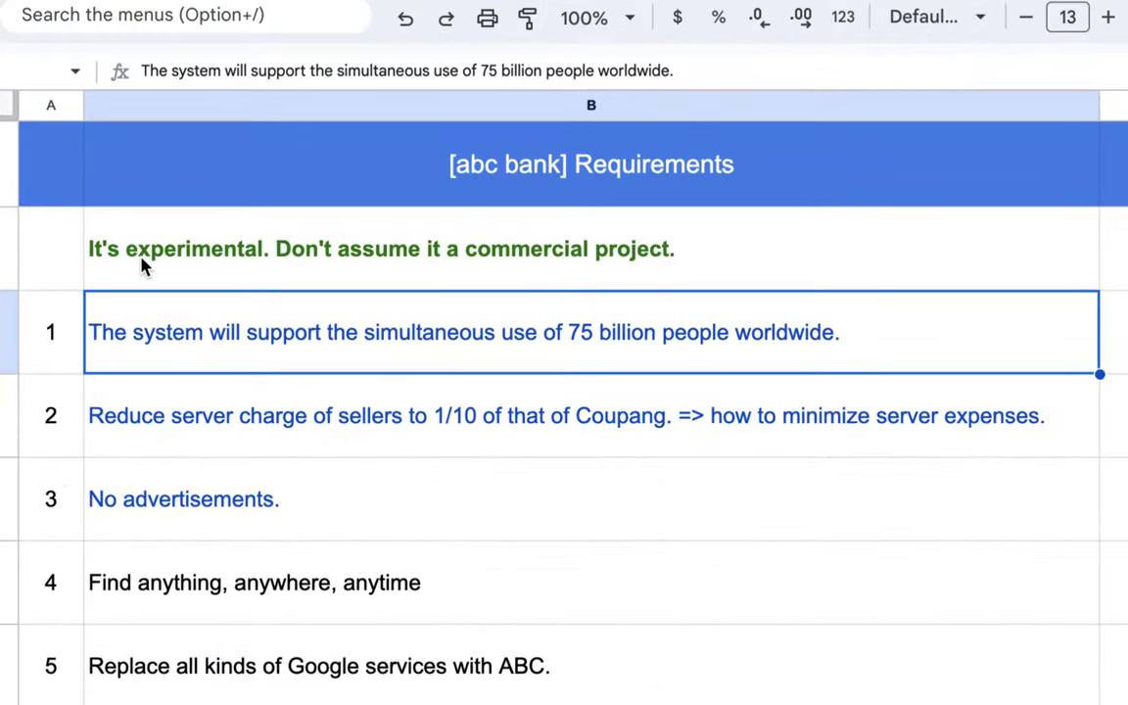
double_click(114, 252)
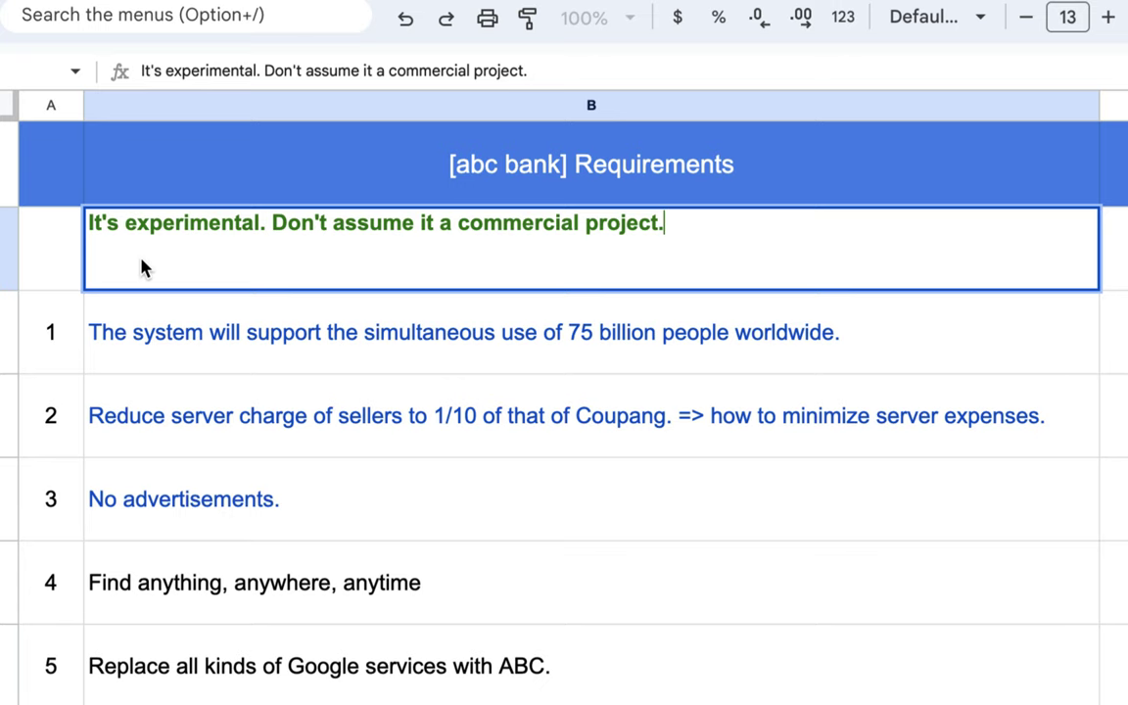
left_click_drag(121, 225, 262, 231)
double_click(176, 345)
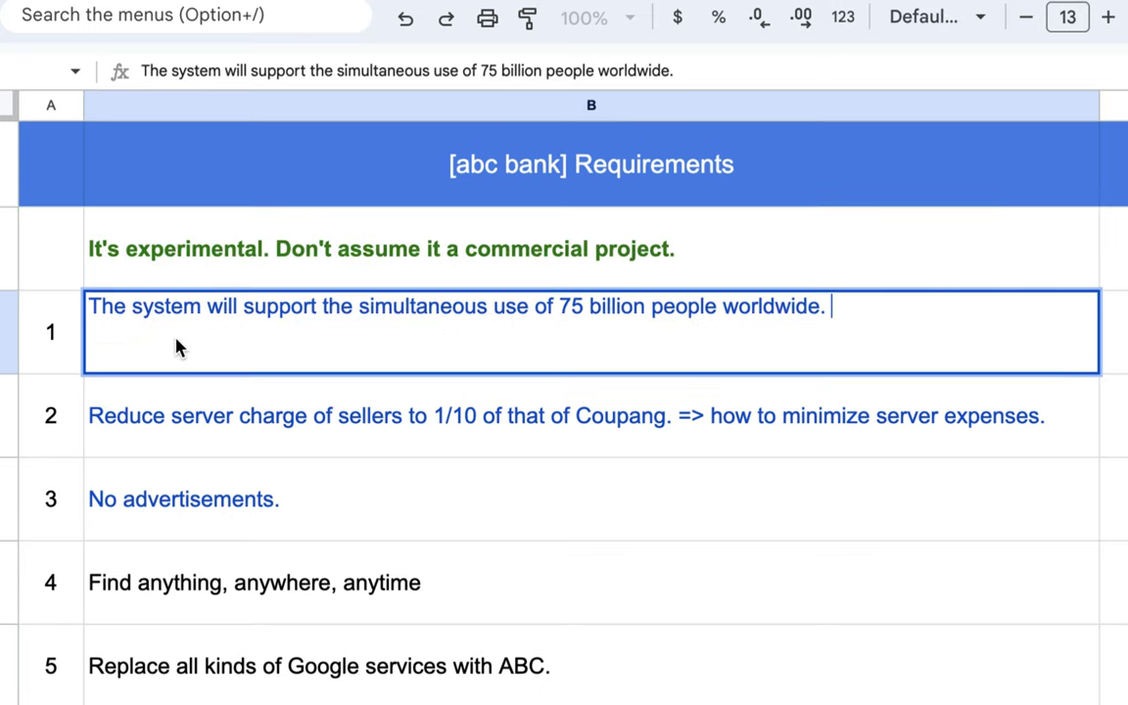
left_click_drag(556, 308, 736, 319)
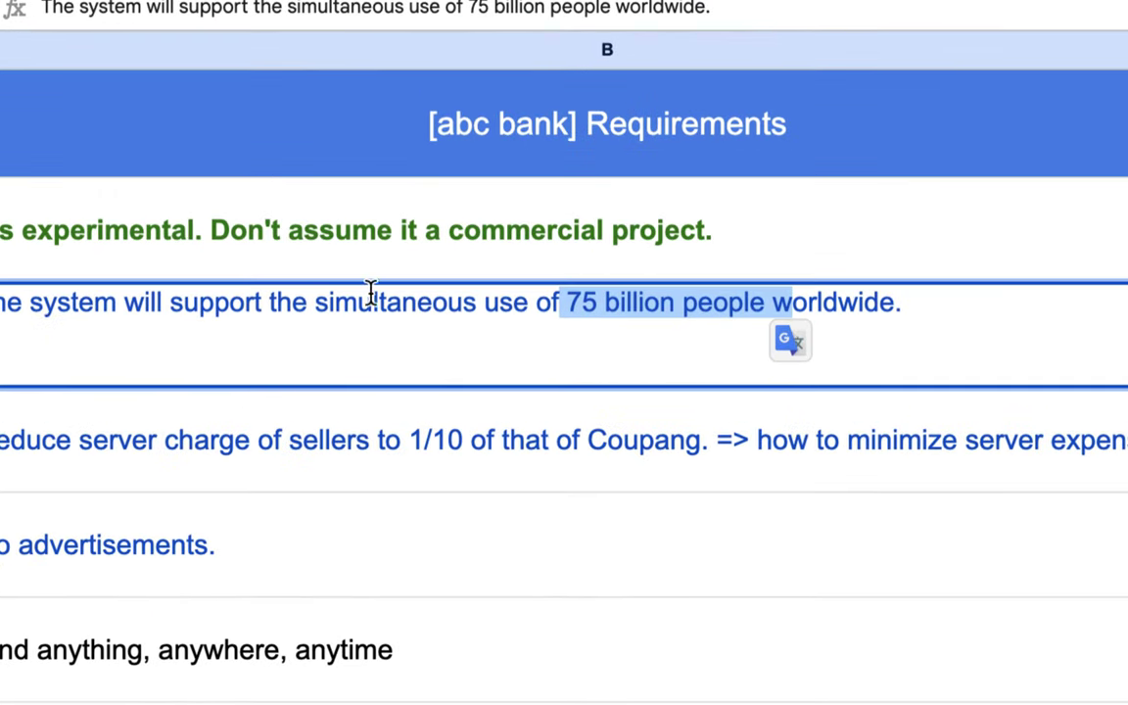
left_click_drag(316, 303, 547, 306)
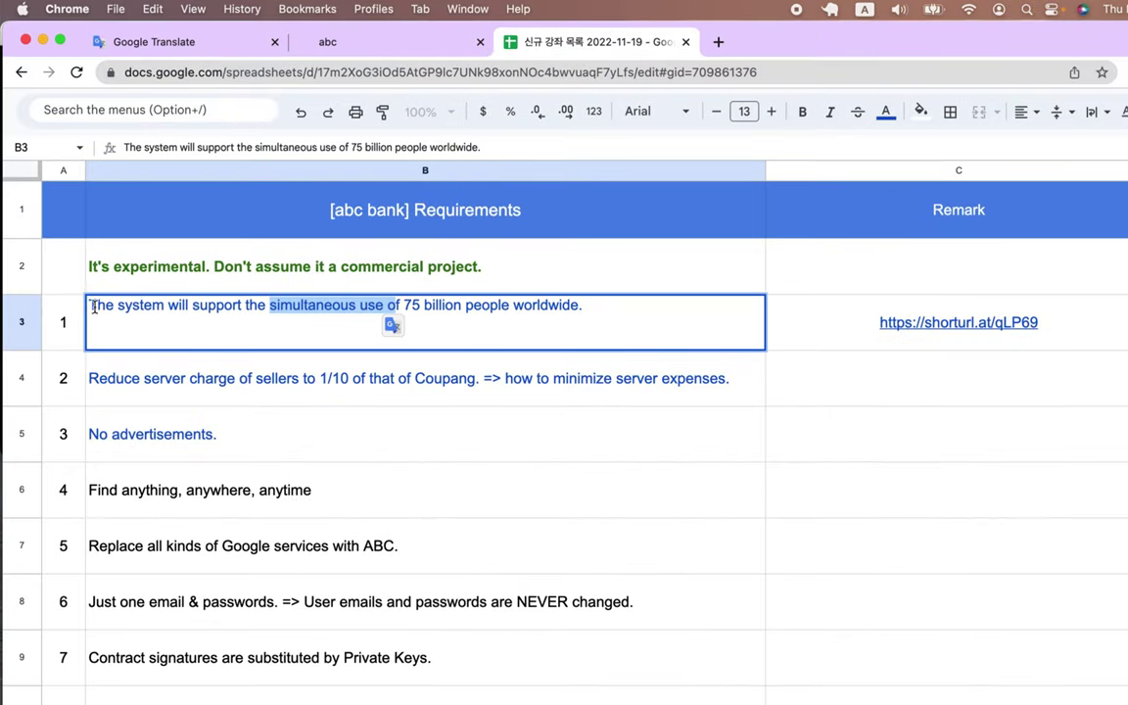
Step: Insert "ABC Market => " at the beginning of requirement 1 in cell B3
left_click(91, 306)
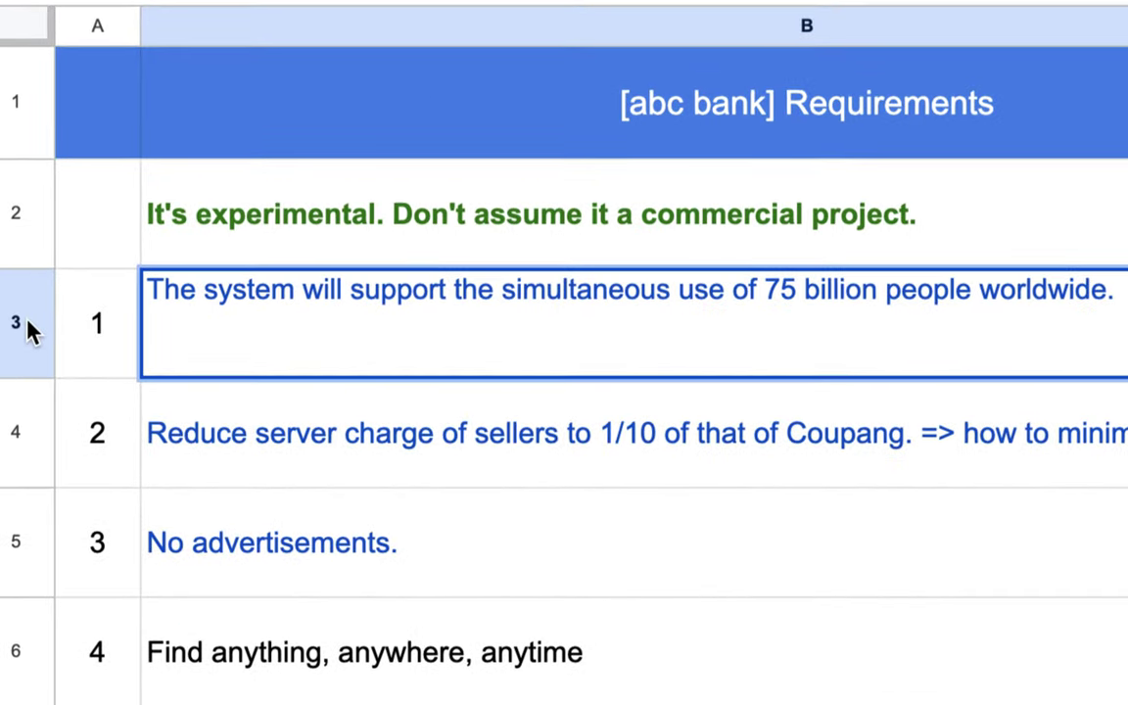
type("ABC MArk")
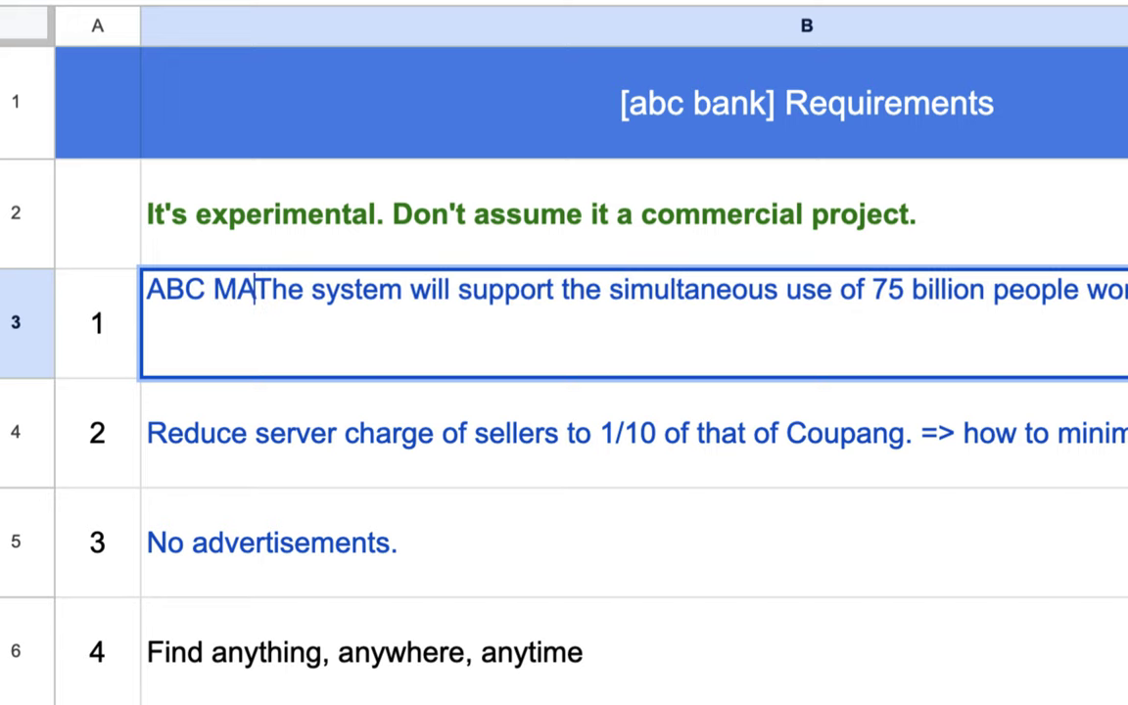
key("BackSpace")
key("BackSpace")
key("BackSpace")
type("arket =")
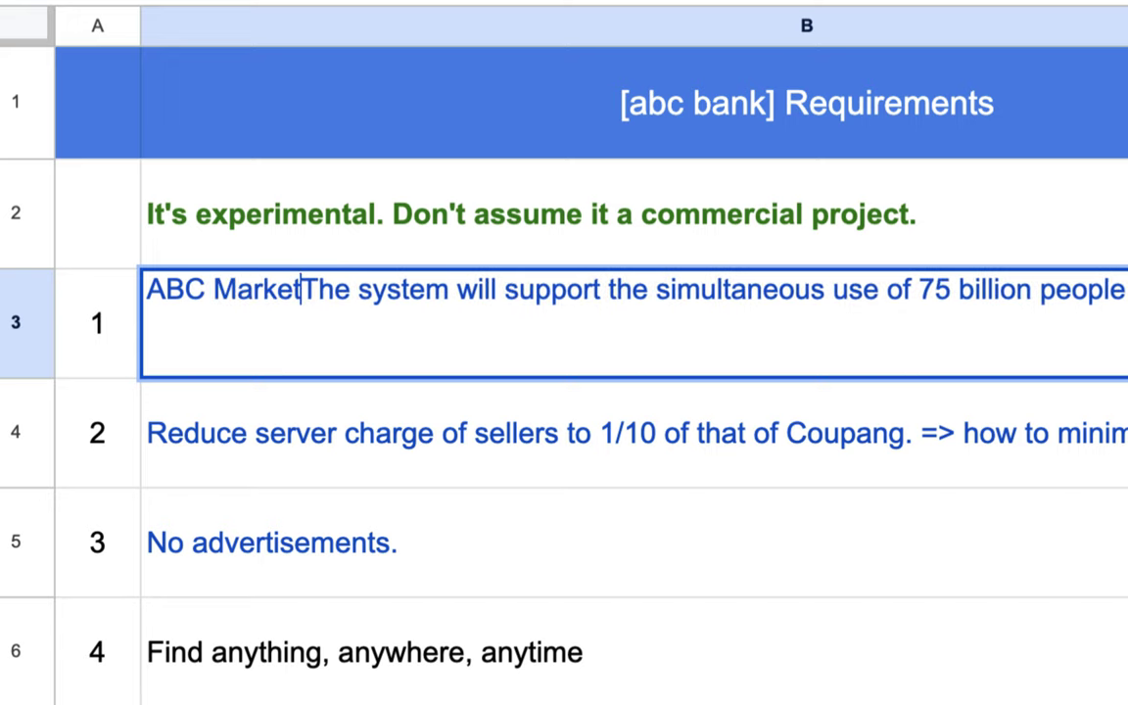
type(">")
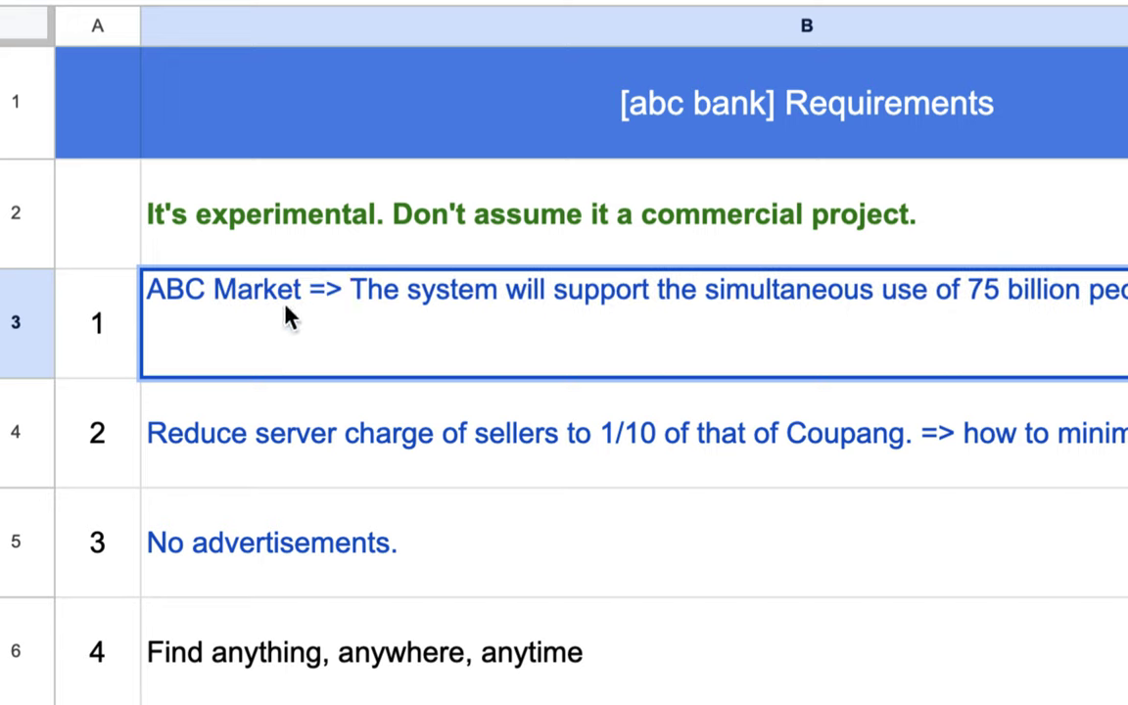
Step: Add "& Bank" after "ABC Market" in requirement 1 and highlight parts of the sentence for review
left_click_drag(352, 313, 573, 317)
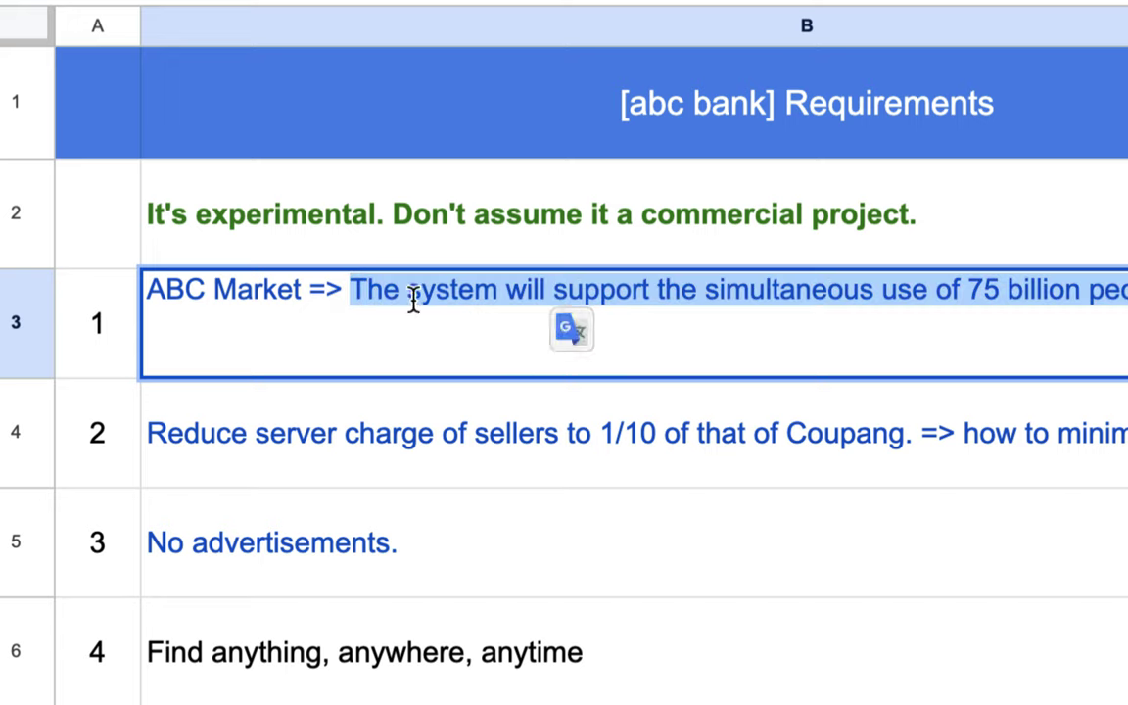
left_click(301, 294)
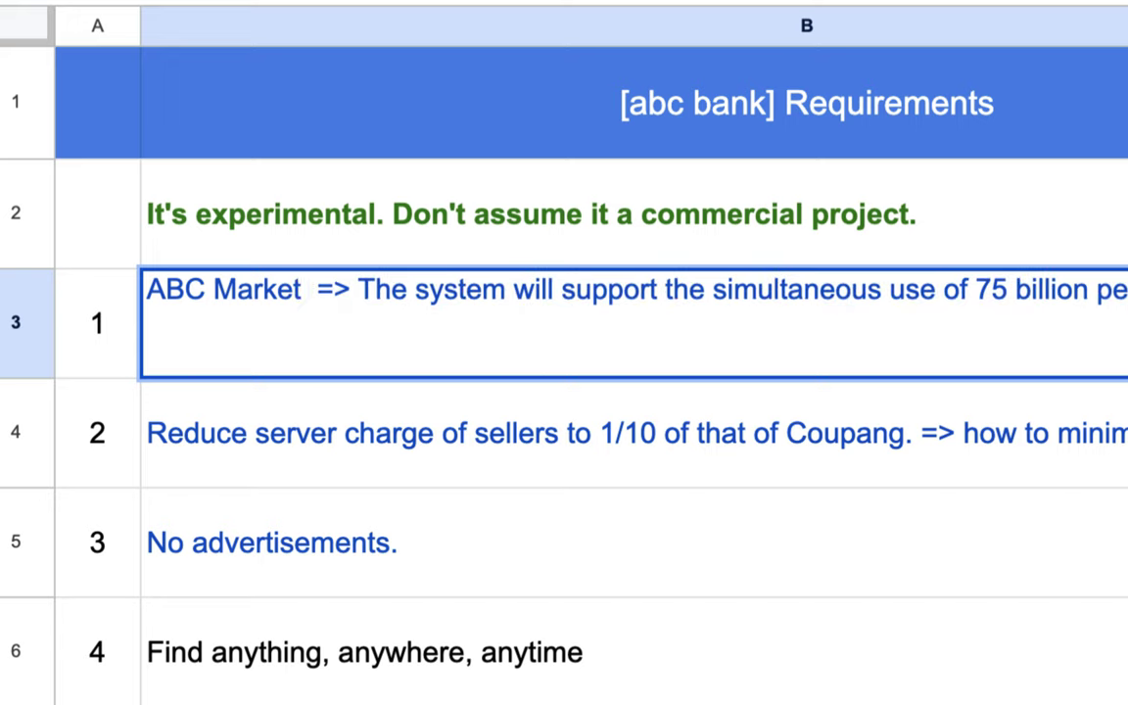
type("& Bank")
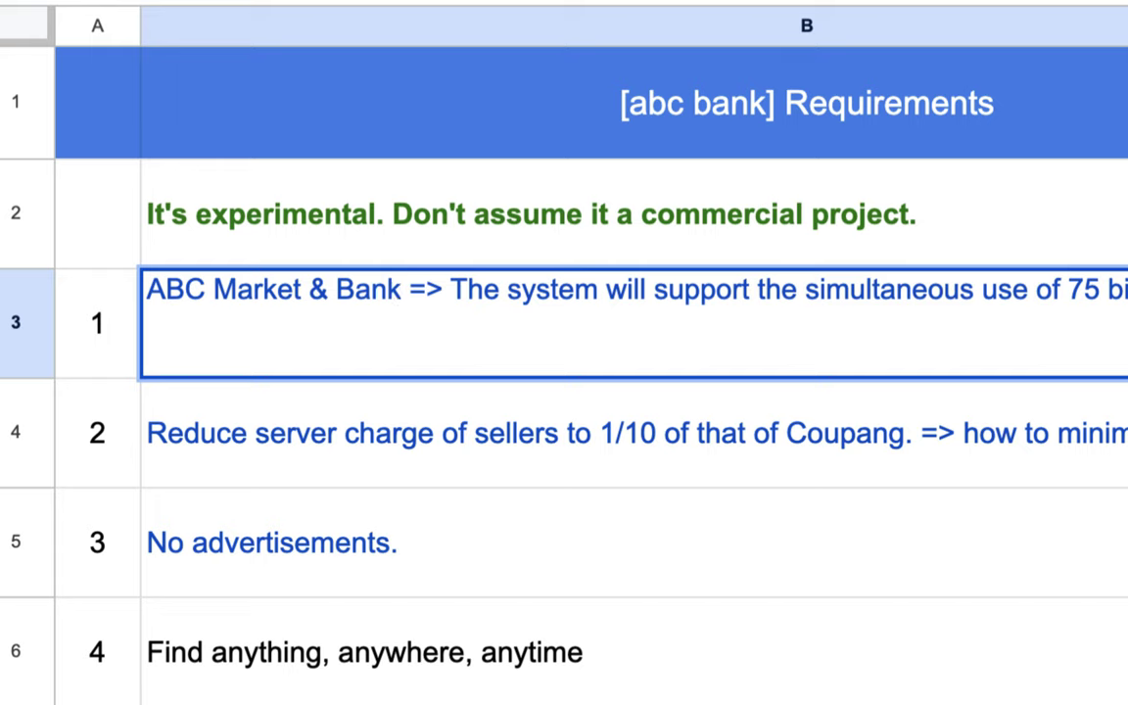
left_click_drag(403, 292, 337, 292)
left_click_drag(211, 292, 400, 297)
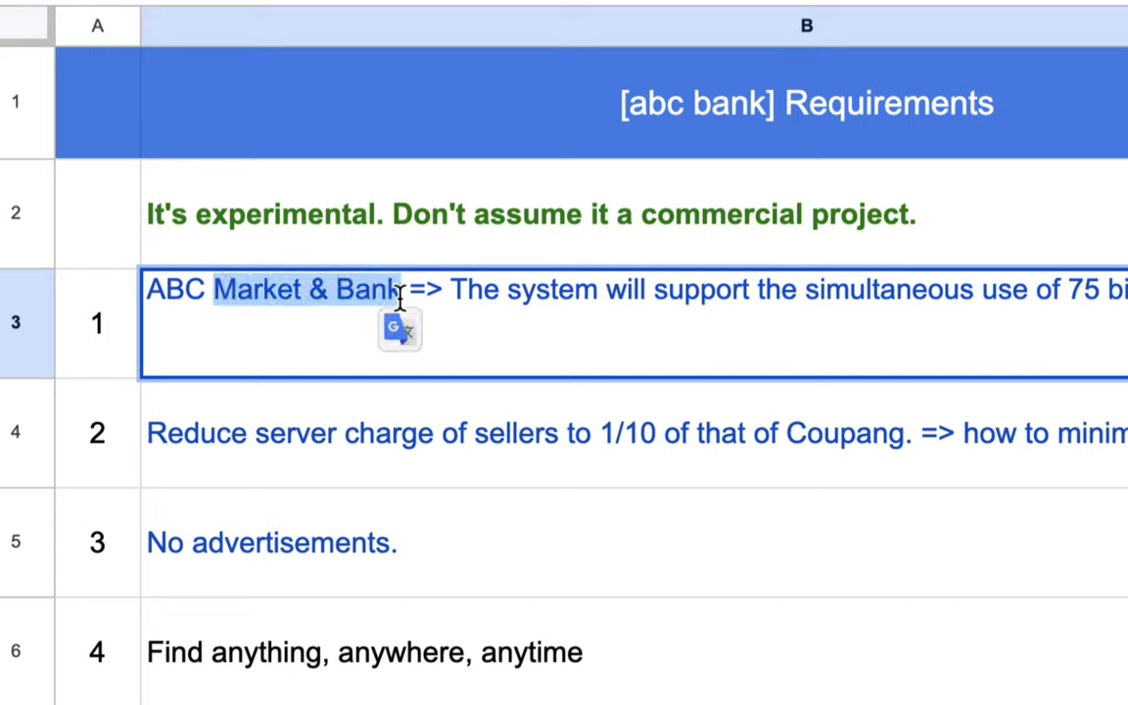
left_click_drag(213, 290, 156, 290)
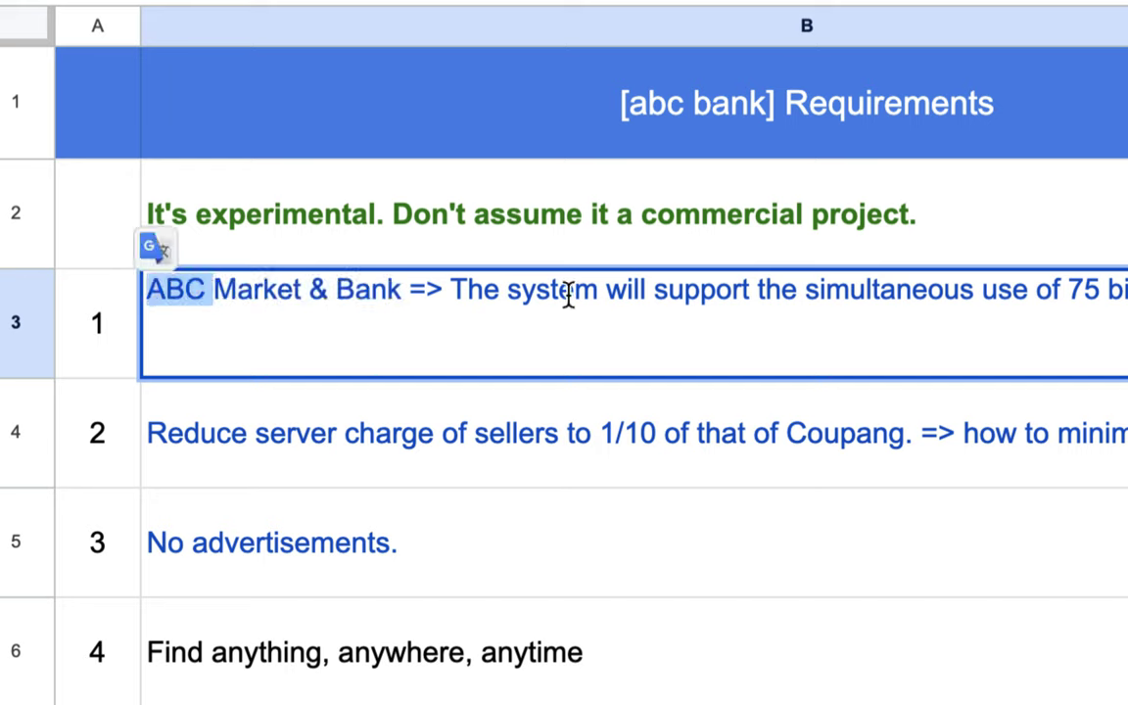
left_click_drag(568, 294, 881, 302)
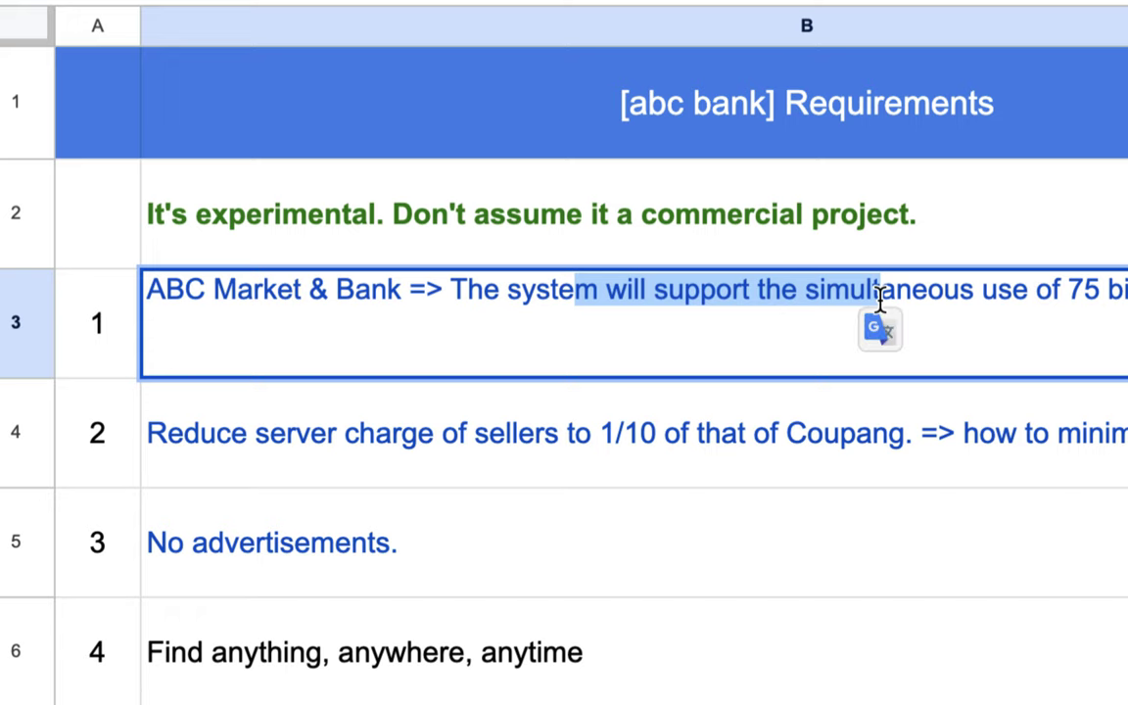
Step: Extend the server charge target in requirement 2 to read "1/10 ~ 1/100" of that of Coupang
double_click(632, 453)
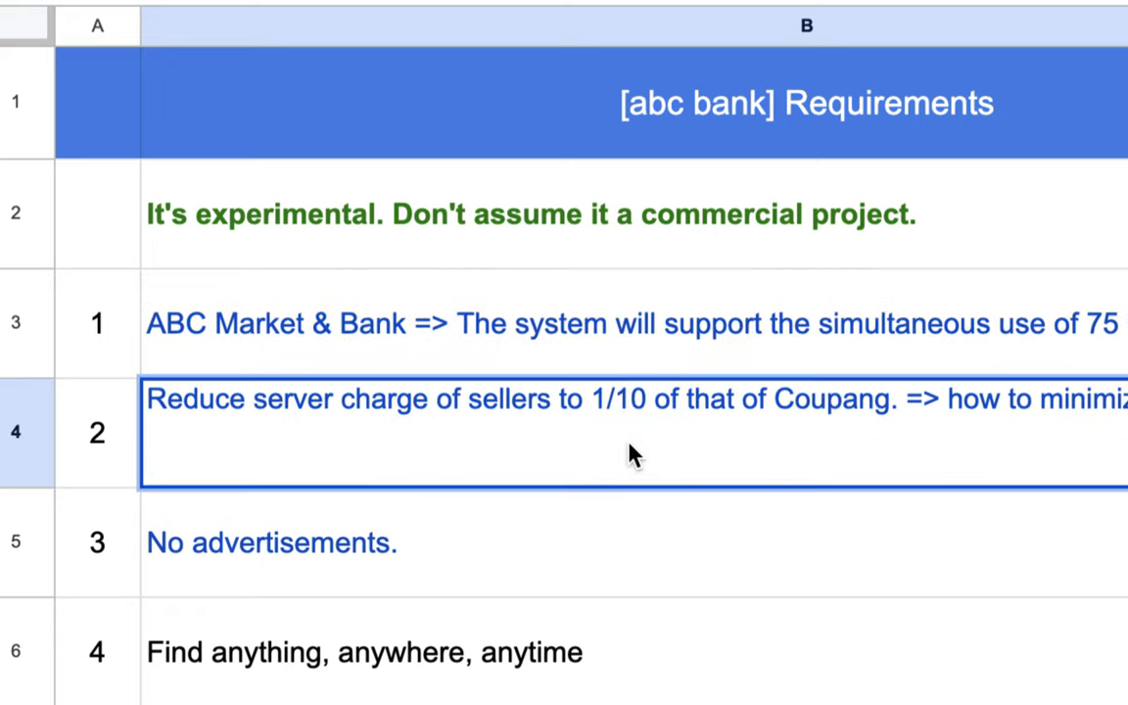
left_click_drag(266, 399, 478, 406)
left_click_drag(920, 403, 596, 404)
left_click(647, 403)
type("~ 1/0")
key("BackSpace")
type("100")
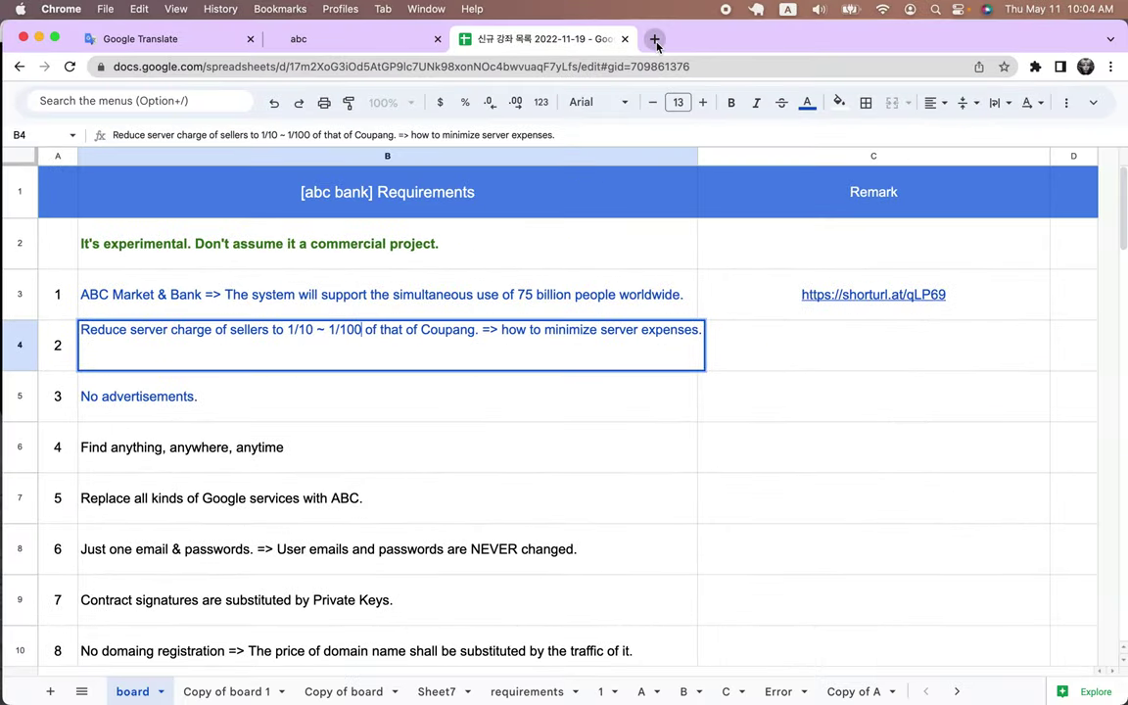
Step: Search Google in a new tab for "쿠팡 서버 비용" and examine the featured snippet's server usage fee and sales commission
left_click(653, 39)
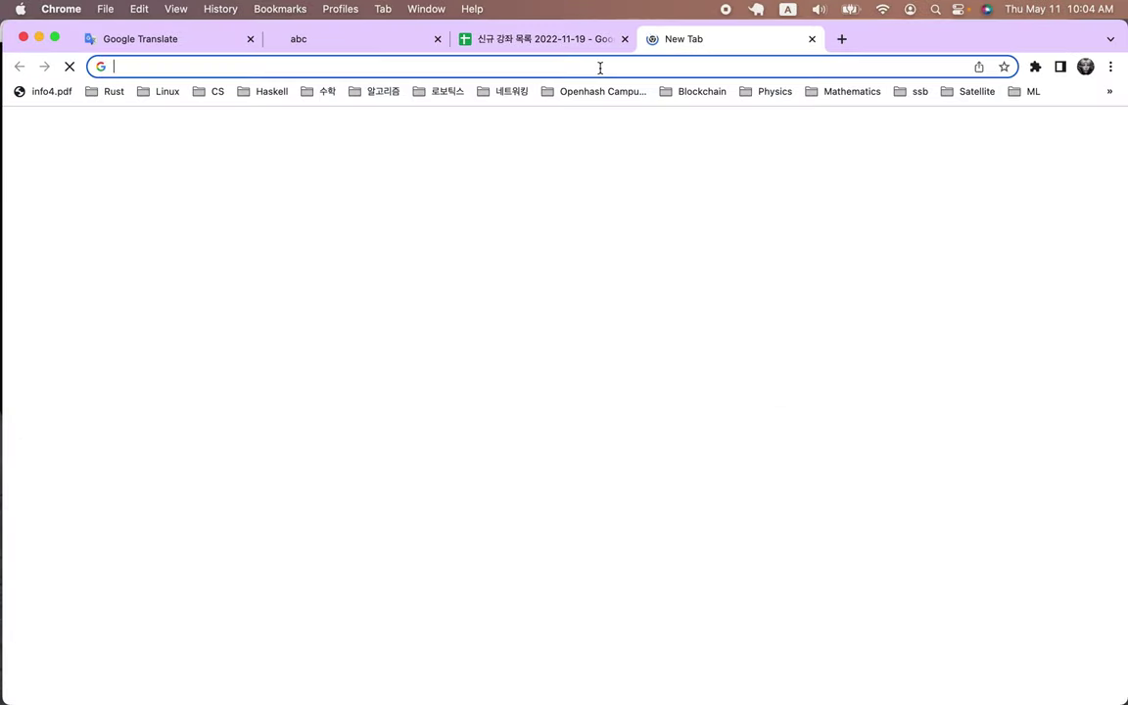
left_click(599, 68)
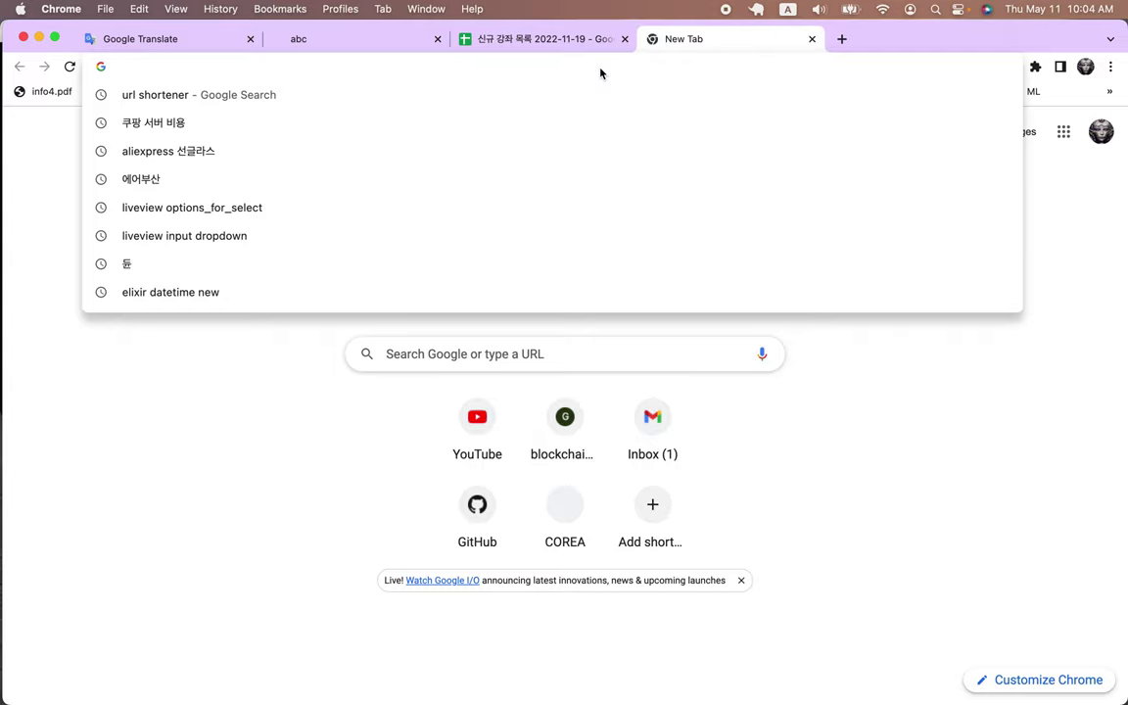
key("Down")
key("Down")
key("Return")
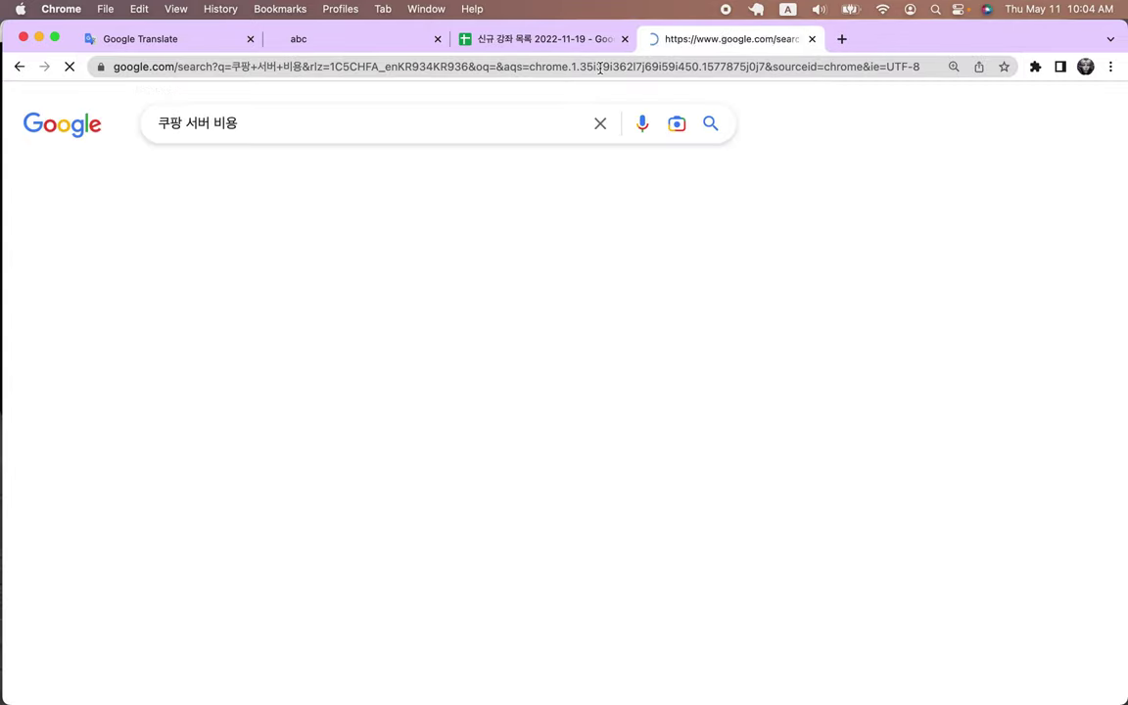
scroll(529, 290, "down", 5)
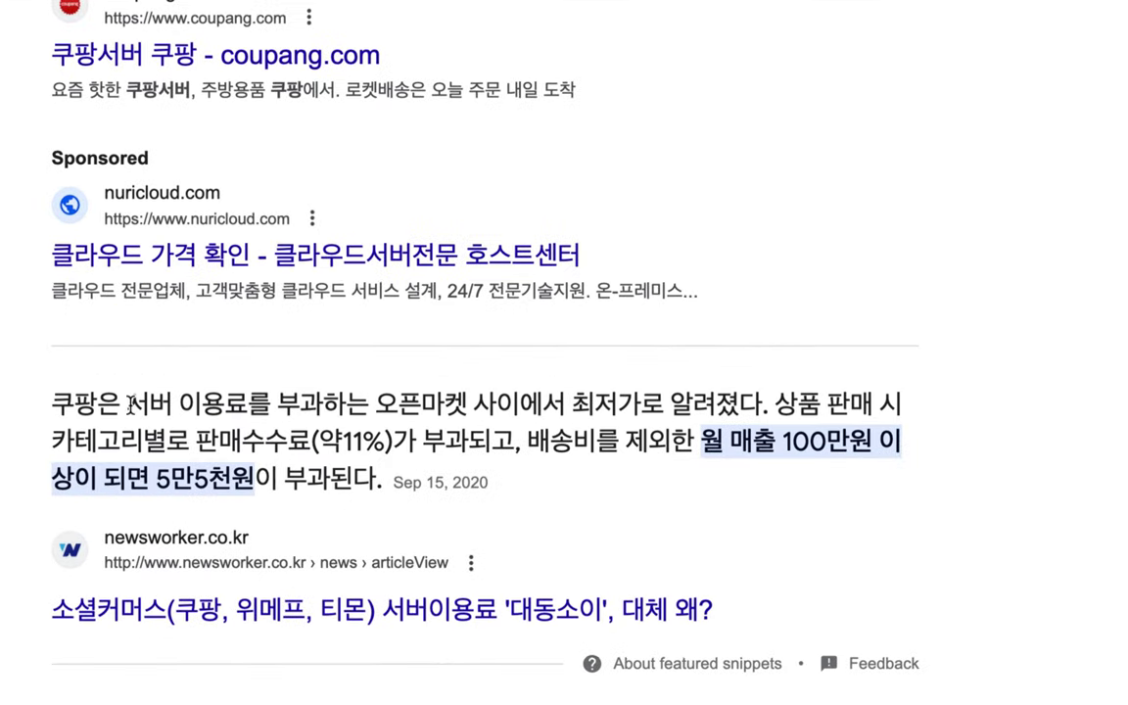
left_click_drag(130, 403, 244, 411)
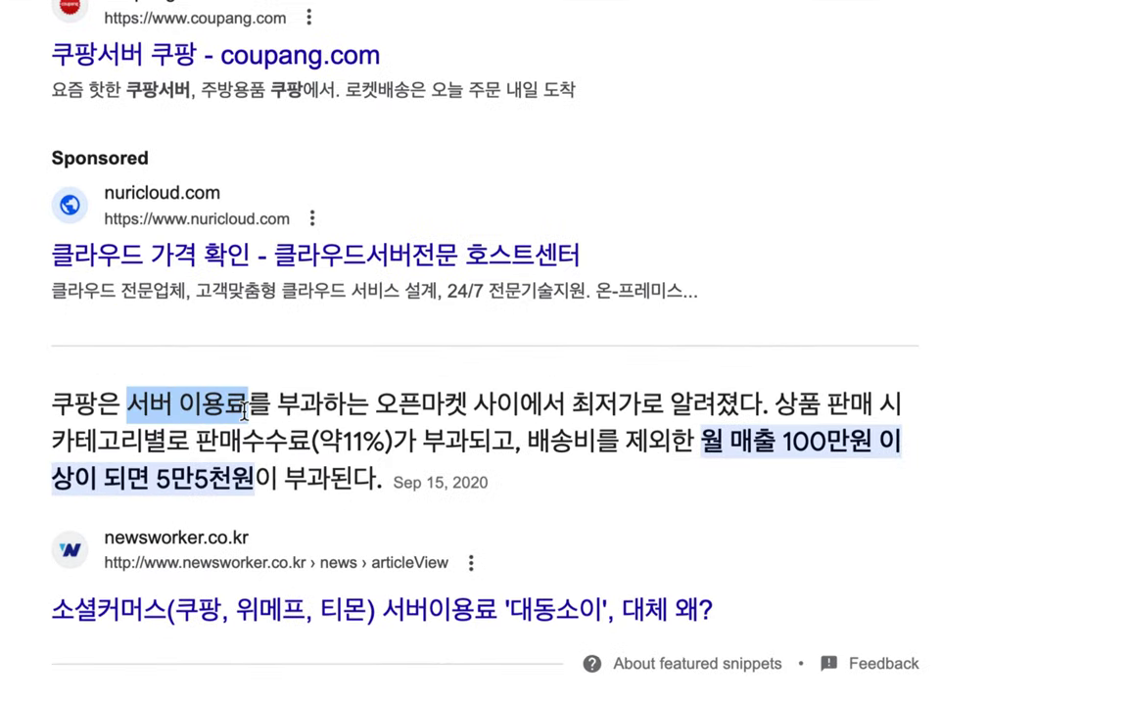
left_click_drag(320, 441, 380, 441)
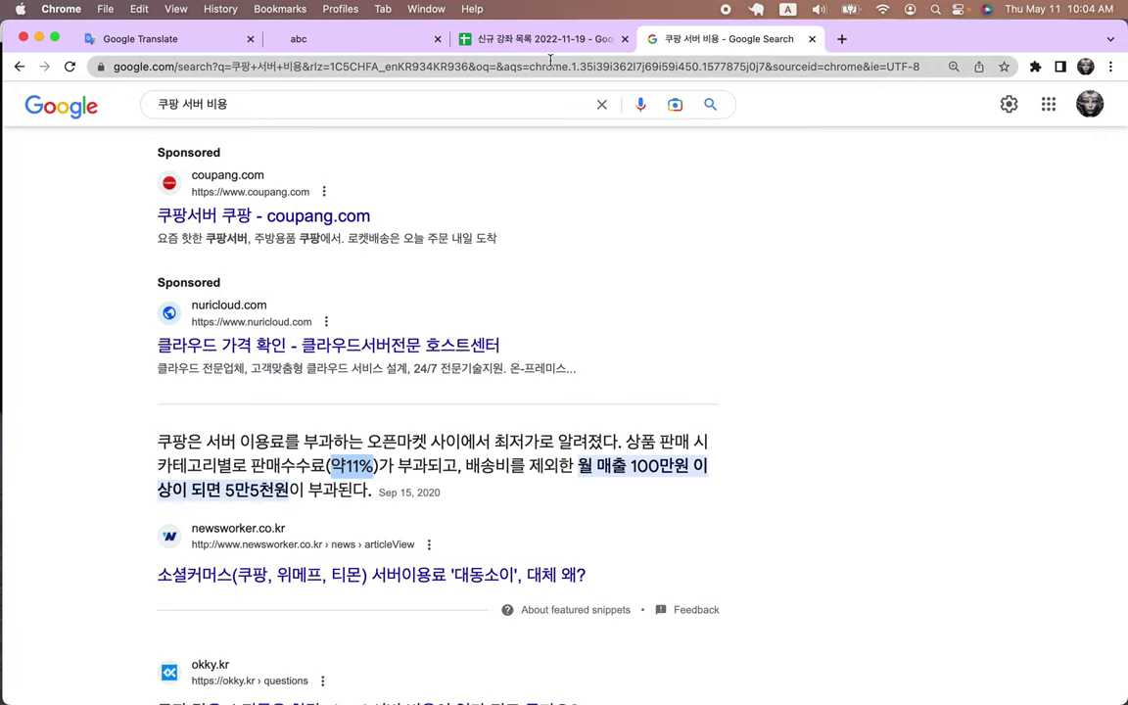
Step: Return to the requirements spreadsheet and append "=> Minimize UI" to the end of requirement 2
left_click(546, 41)
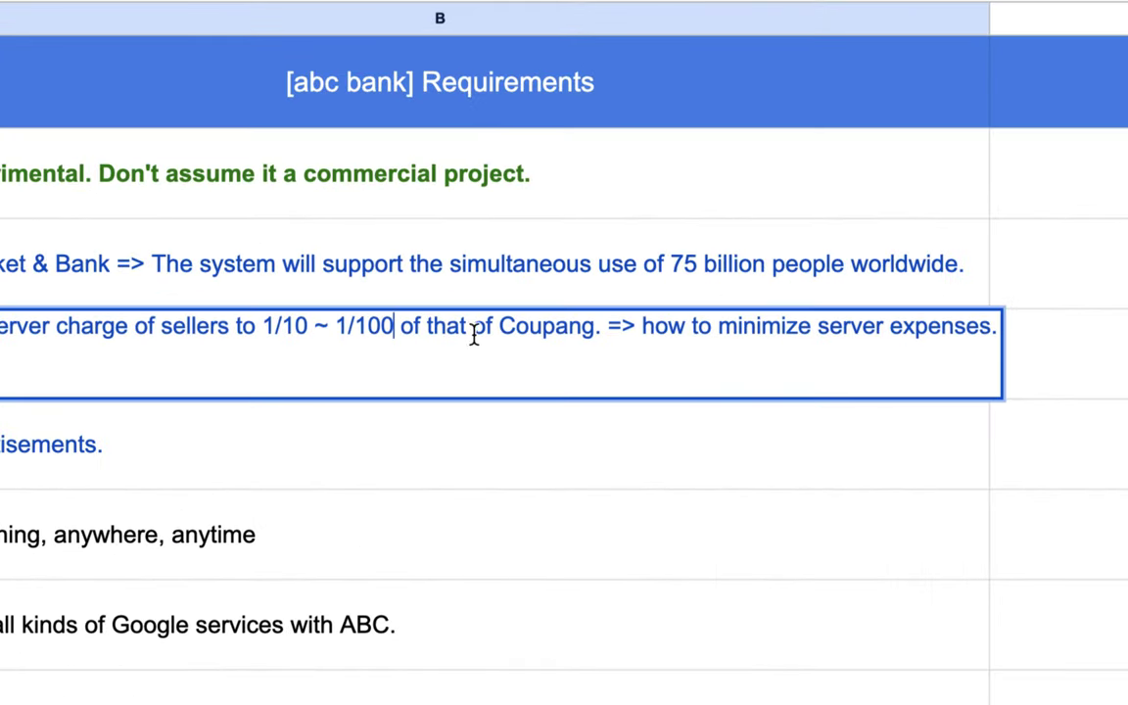
left_click(403, 334)
left_click_drag(642, 325, 997, 325)
left_click(997, 325)
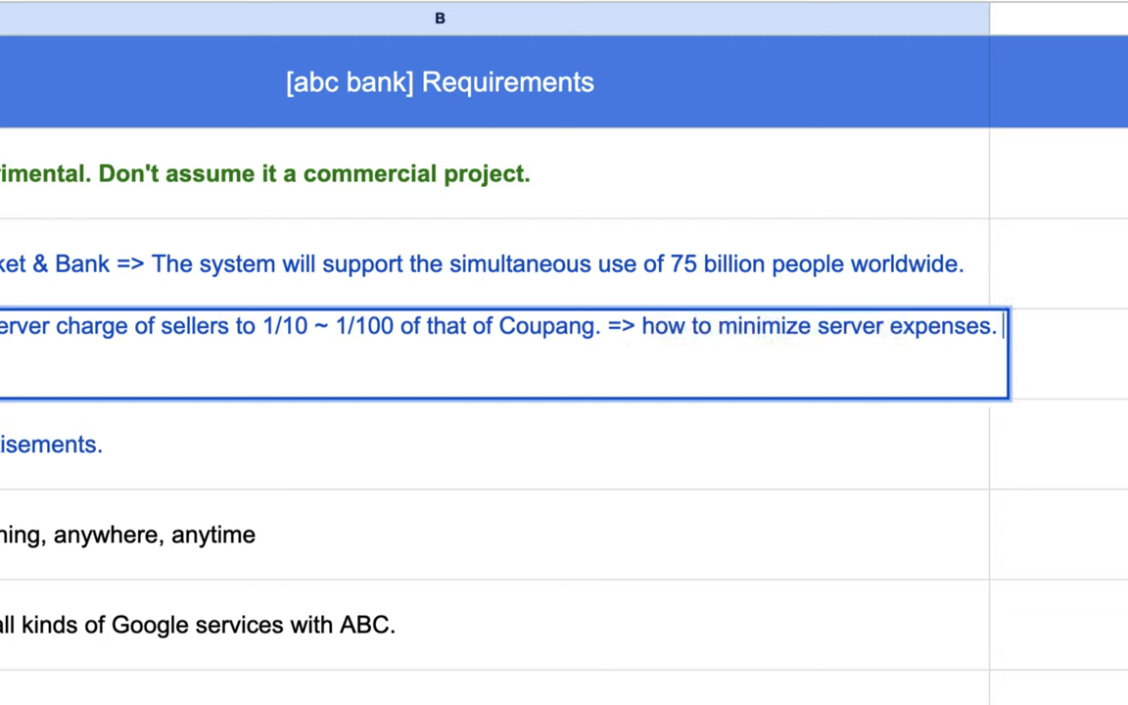
type("=>")
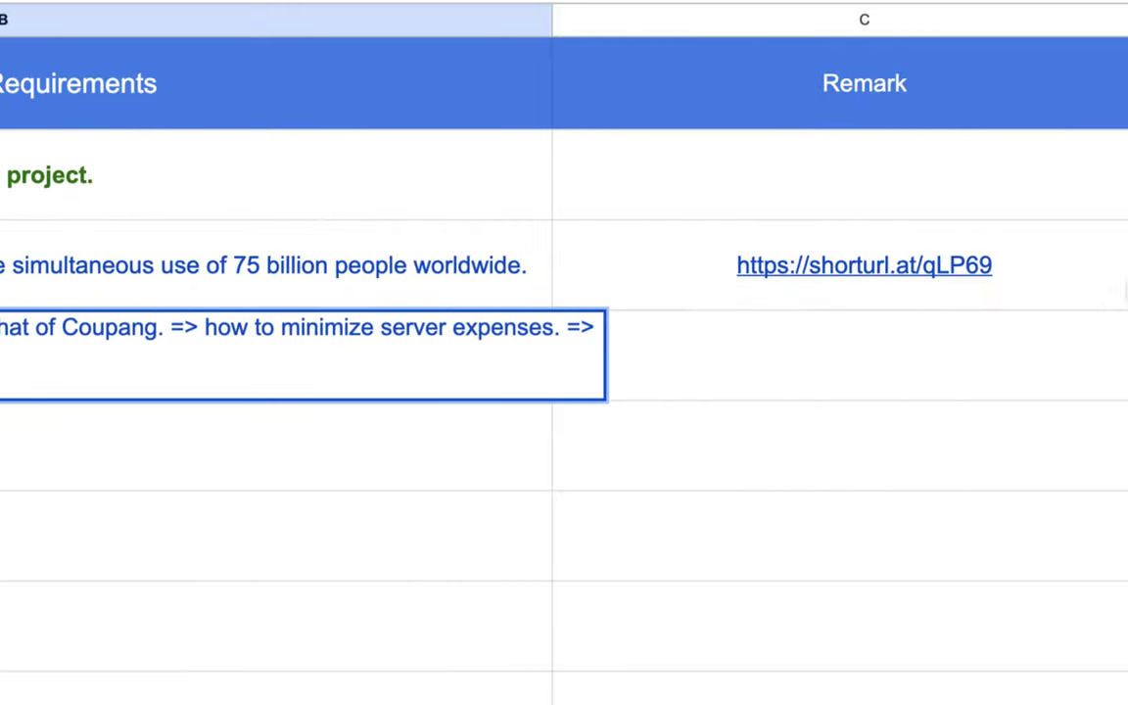
type(" Minini")
key("BackSpace")
key("BackSpace")
type("mize UI")
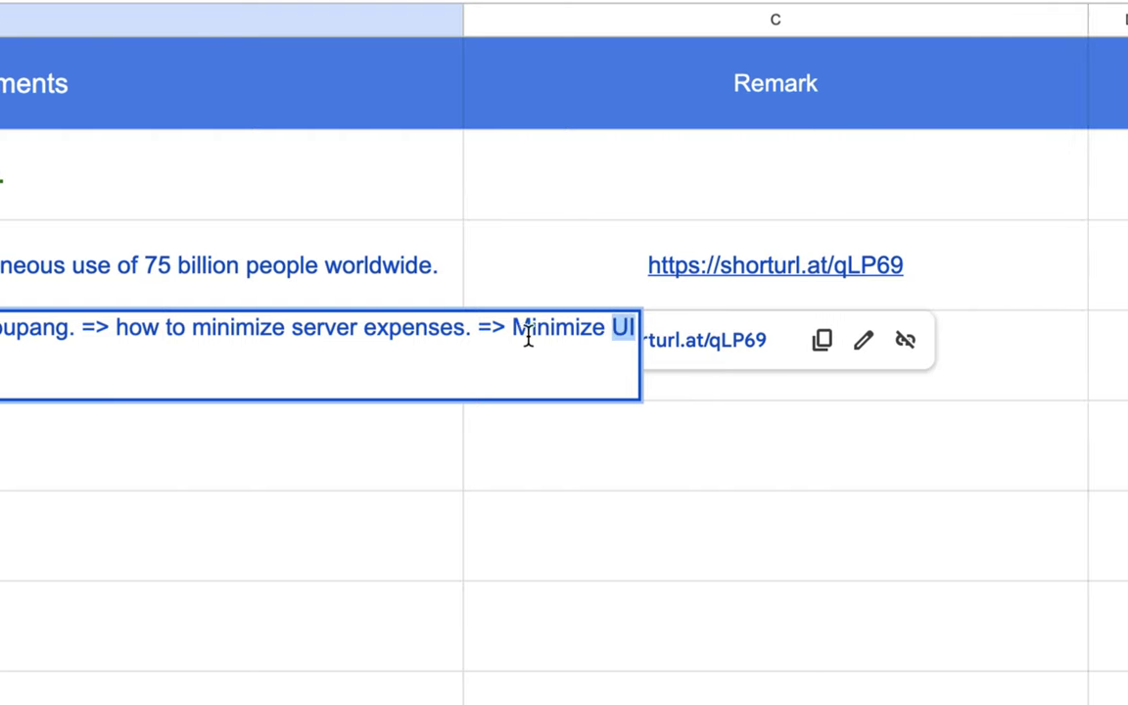
Step: Insert "& Simplify" between "Minimize" and "UI" in requirement 2 and highlight the added phrase
left_click(614, 330)
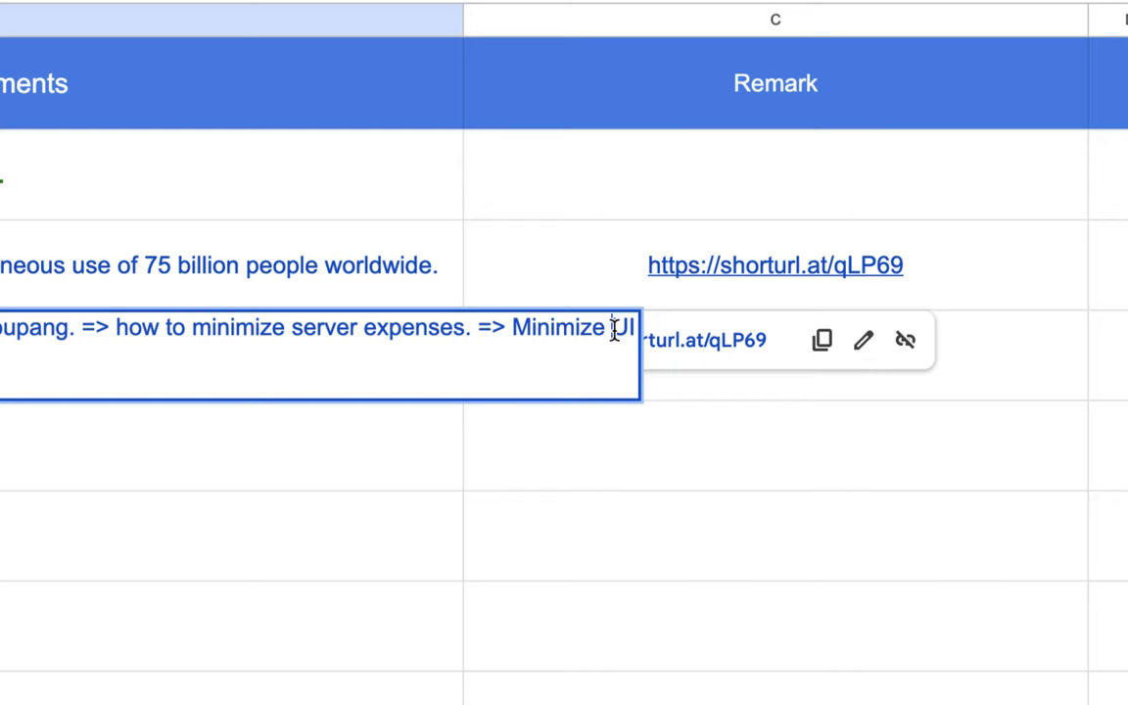
type("& Simpli")
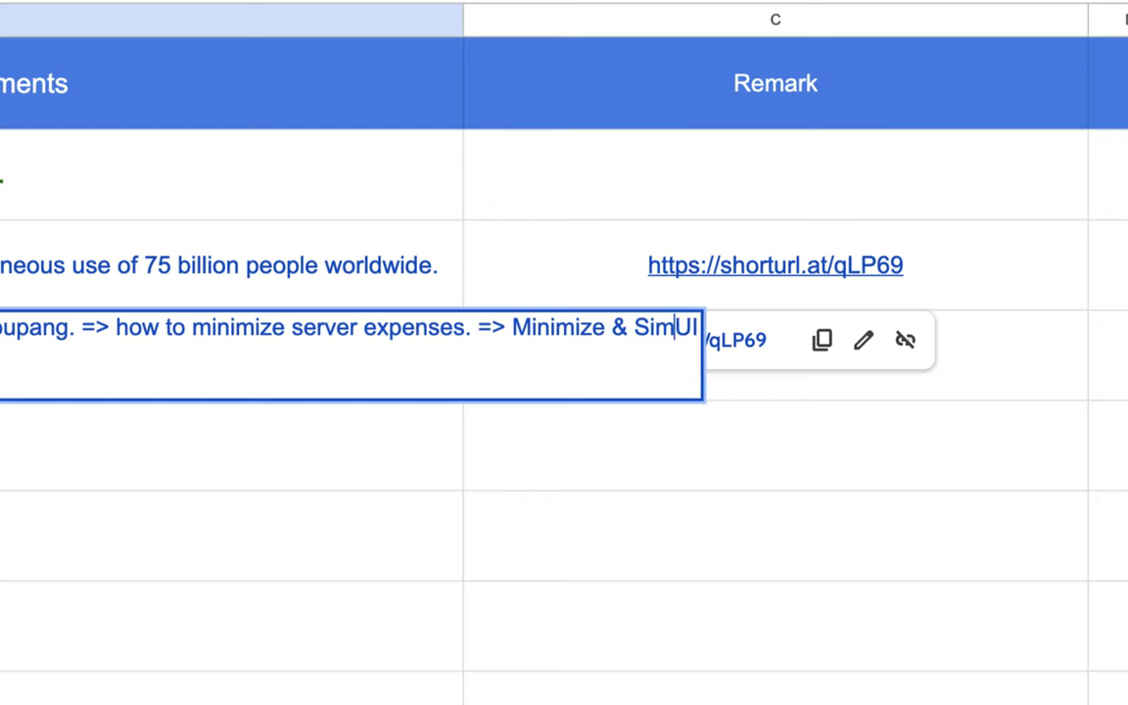
type("fy")
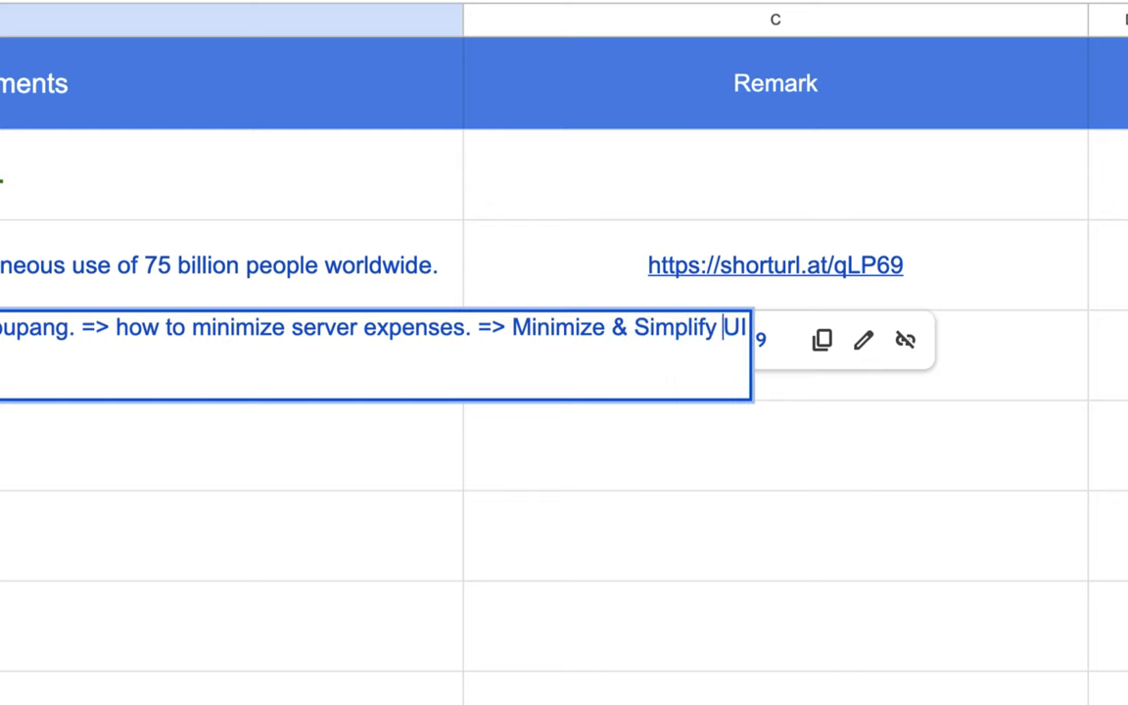
left_click_drag(591, 330, 746, 330)
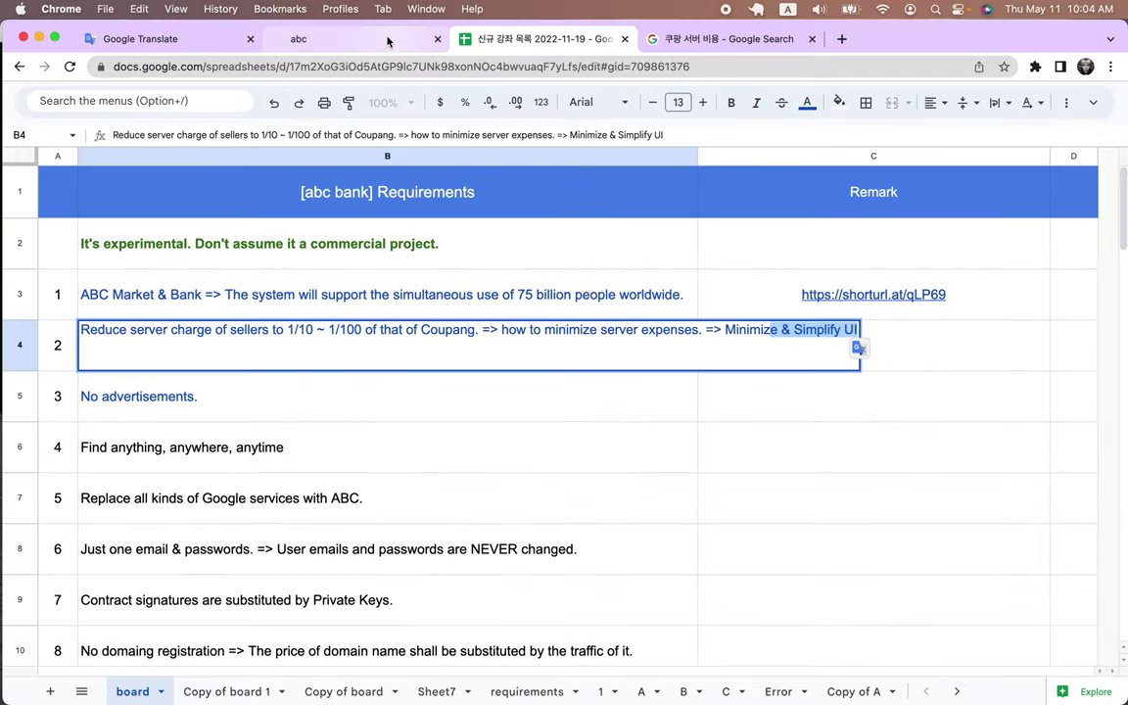
Step: Switch to the ABC web app and look through the Market product listing
left_click(342, 39)
left_click(90, 114)
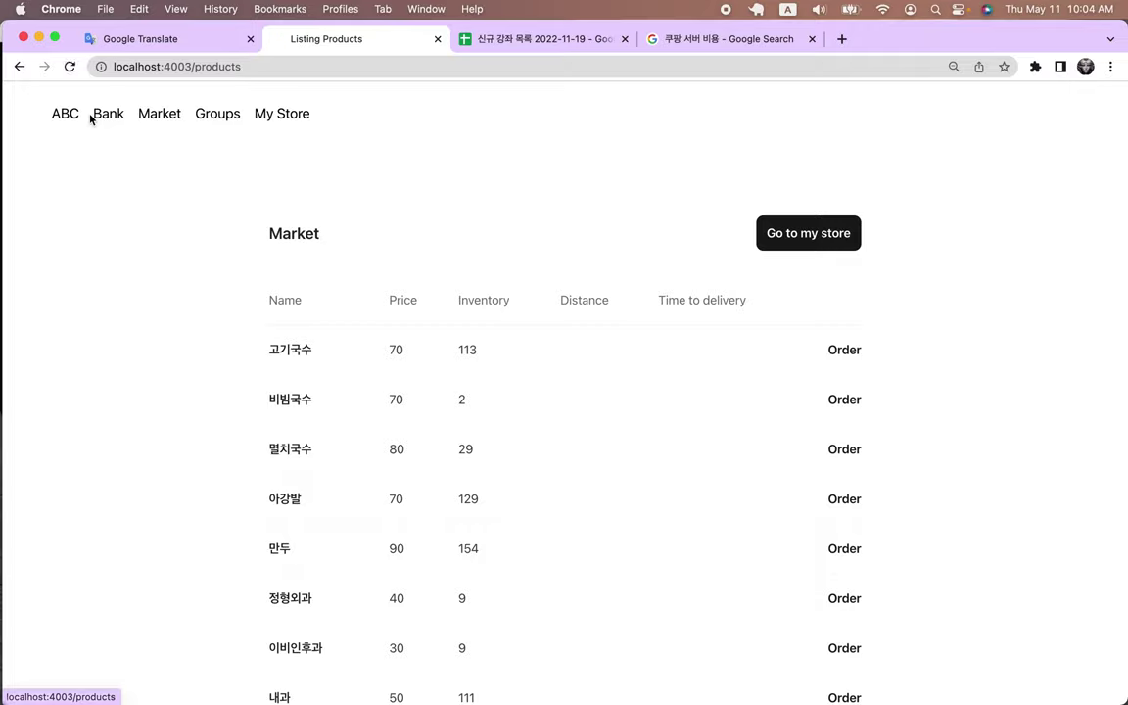
scroll(746, 428, "down", 1)
scroll(748, 428, "down", 3)
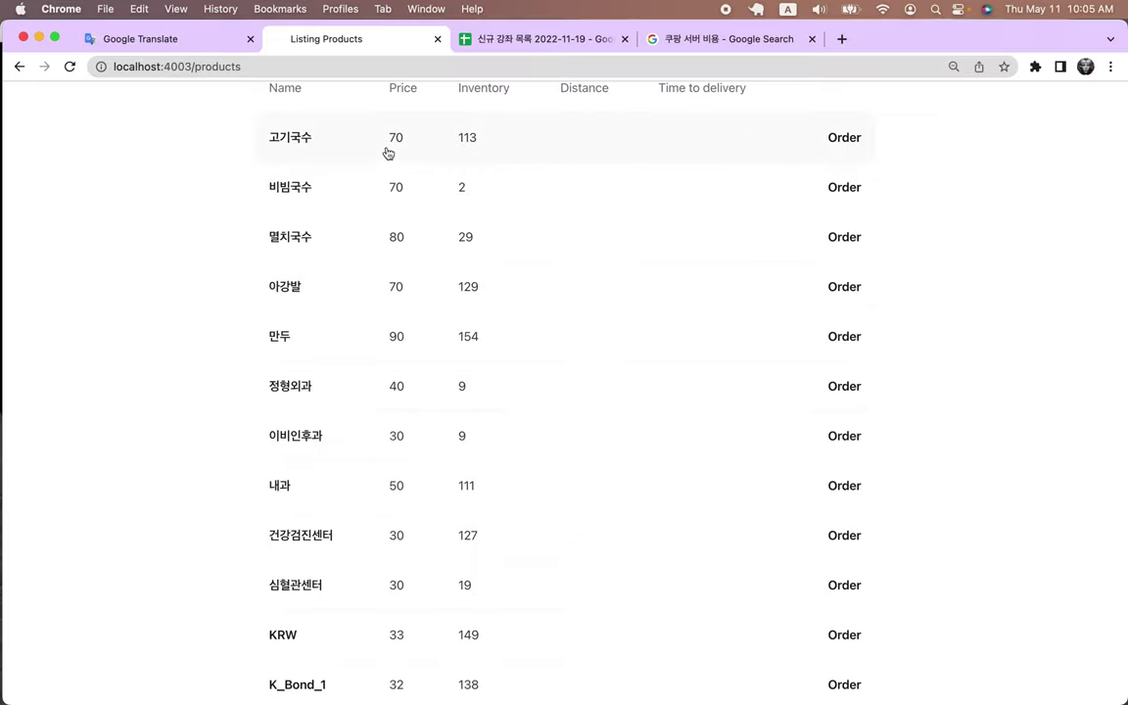
Step: Open the 고기국수 product from the listing and examine its details, image placeholder and selectable options
left_click(363, 157)
scroll(543, 427, "down", 4)
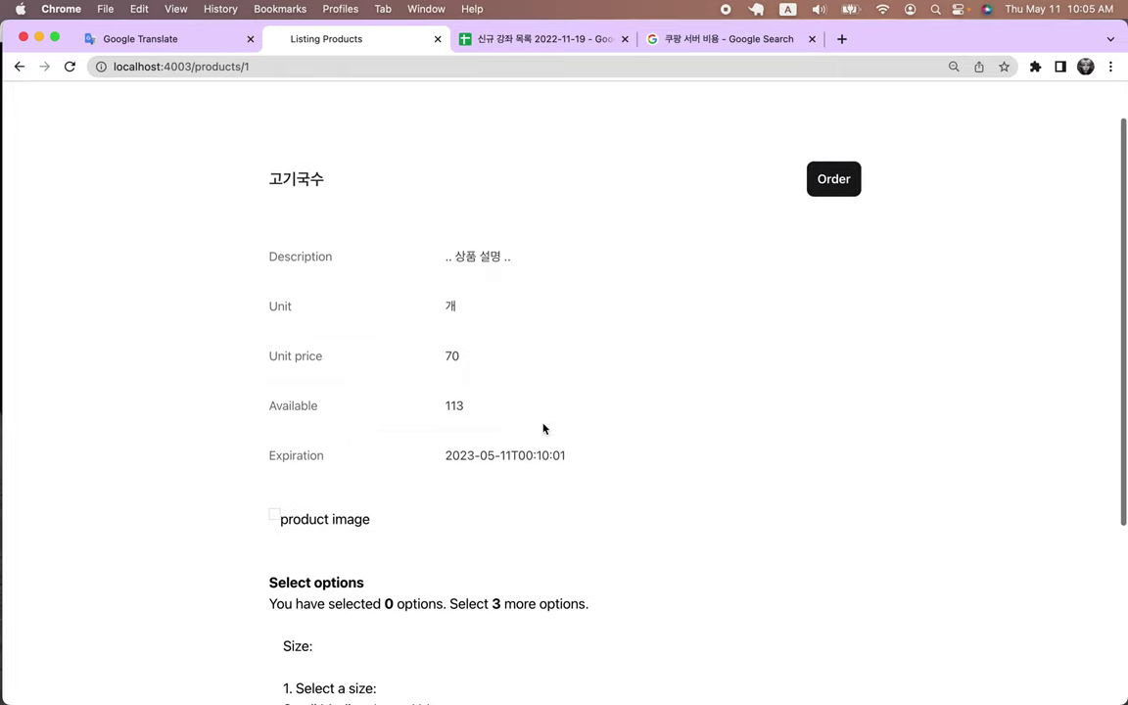
scroll(543, 427, "down", 3)
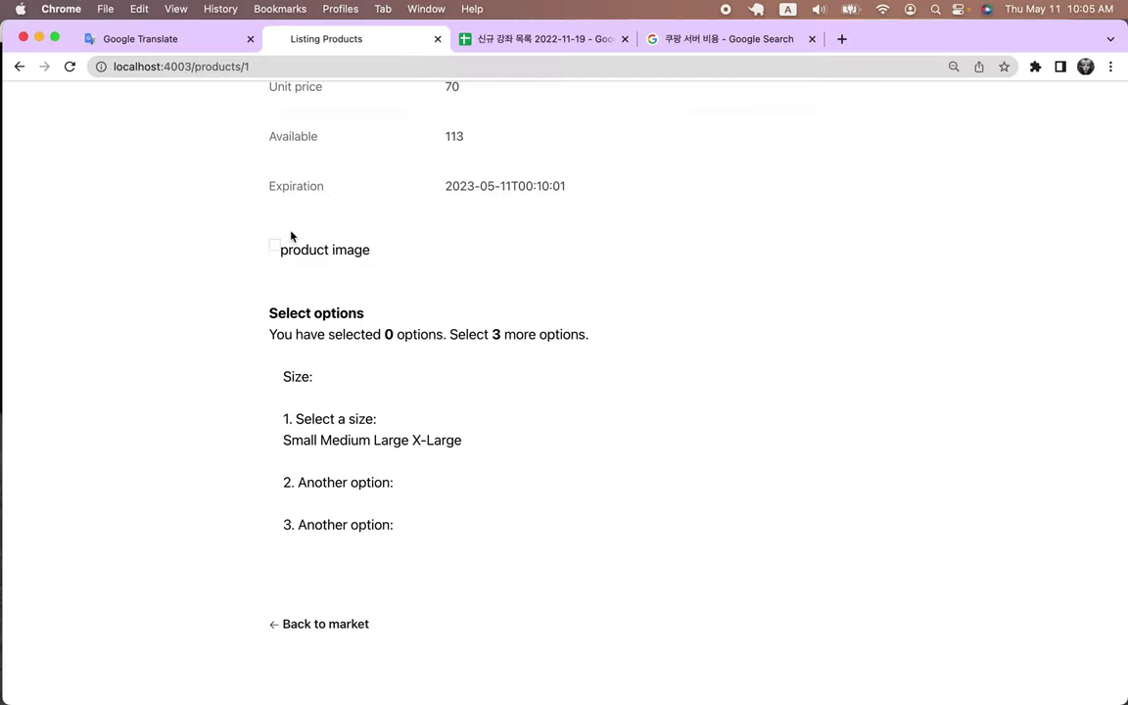
scroll(349, 207, "up", 5)
scroll(299, 181, "down", 1)
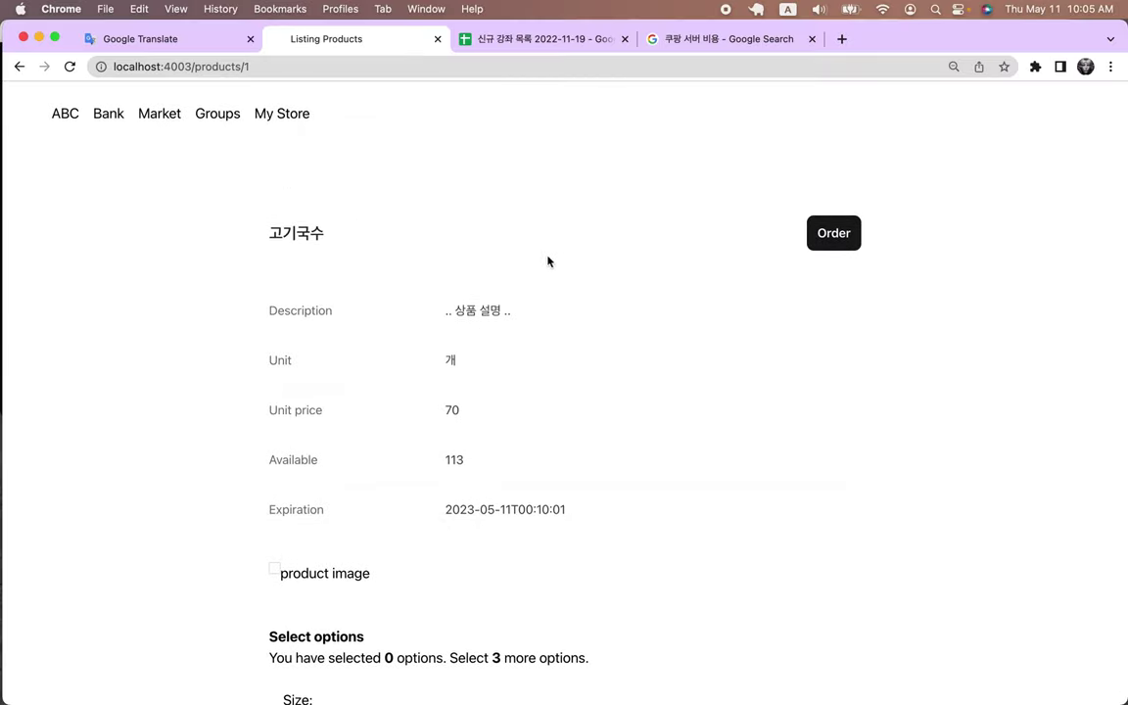
scroll(549, 259, "down", 3)
scroll(541, 266, "down", 3)
scroll(541, 265, "up", 5)
scroll(604, 388, "down", 5)
scroll(604, 387, "up", 5)
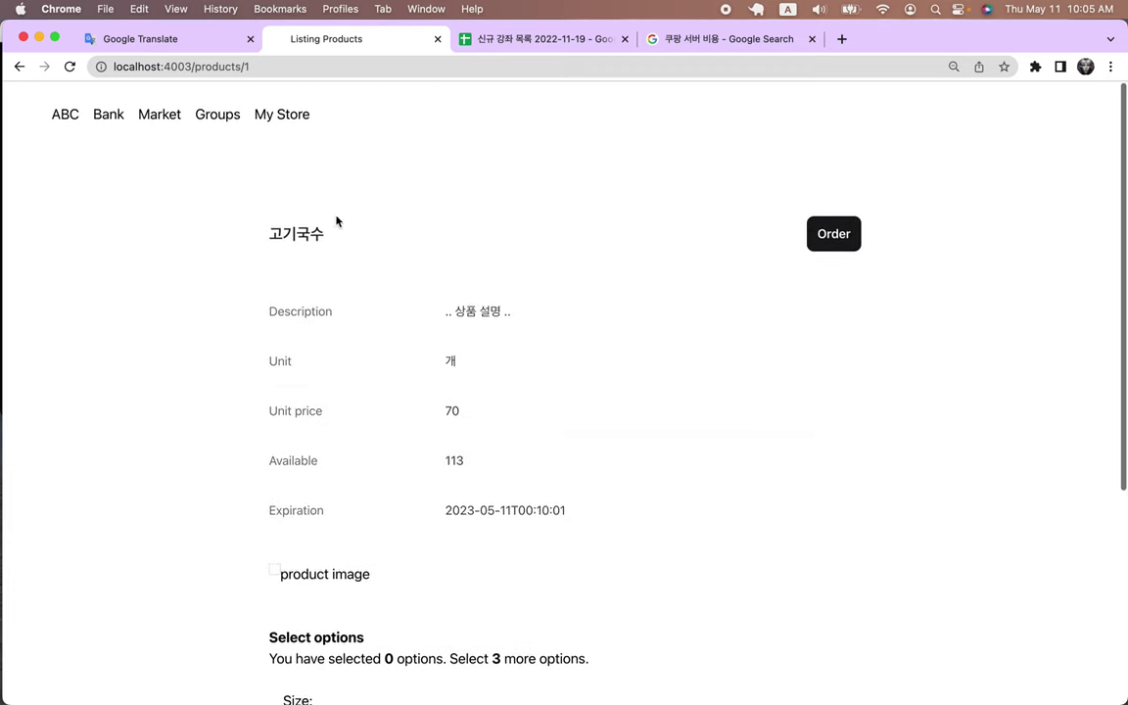
Step: Go to the store administration page at localhost:4003/admin
double_click(226, 67)
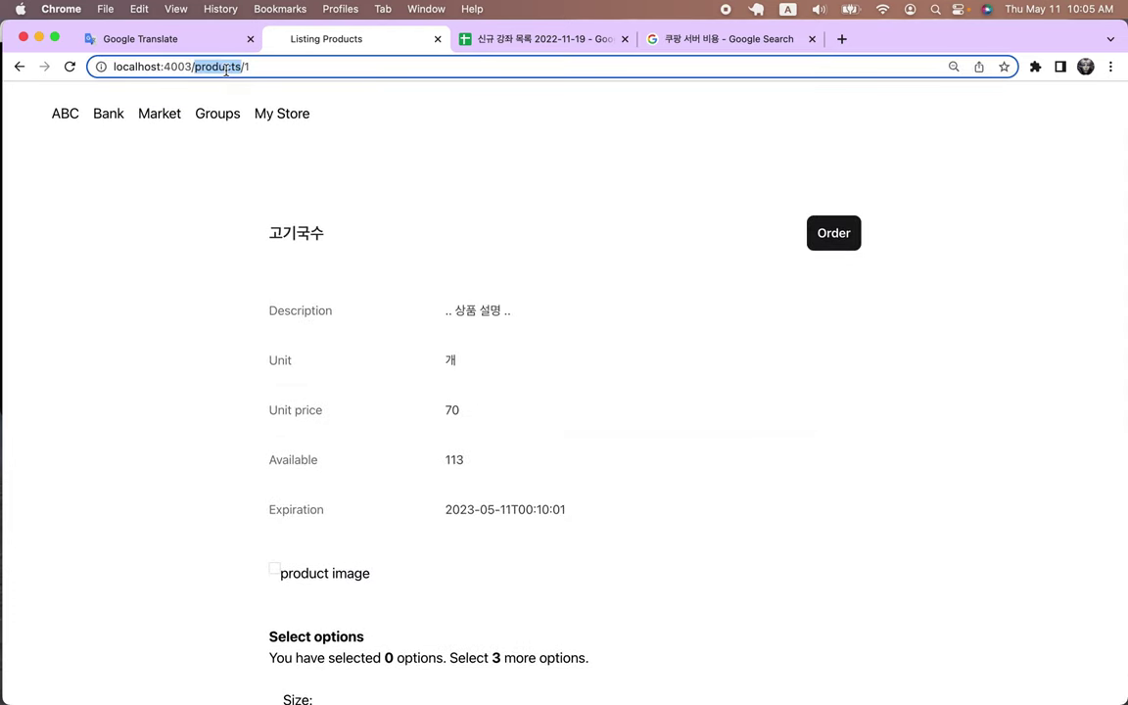
key("Right")
key("BackSpace")
key("BackSpace")
key("BackSpace")
key("BackSpace")
key("BackSpace")
key("BackSpace")
key("BackSpace")
key("BackSpace")
key("BackSpace")
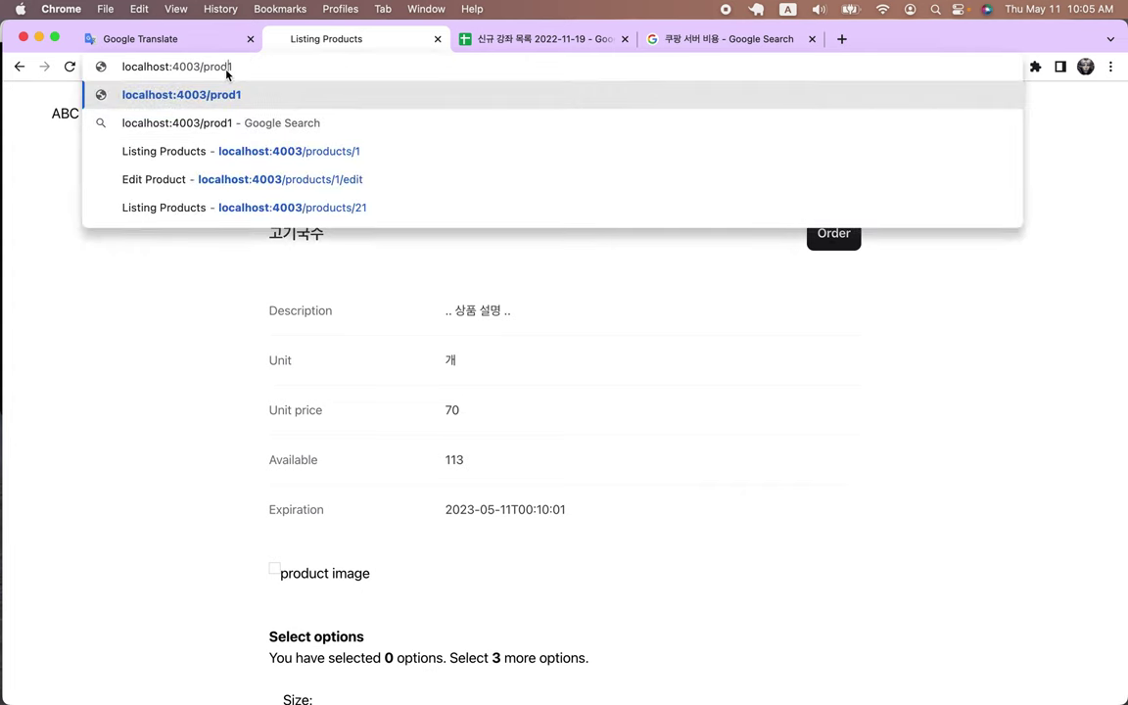
key("BackSpace")
type("ad")
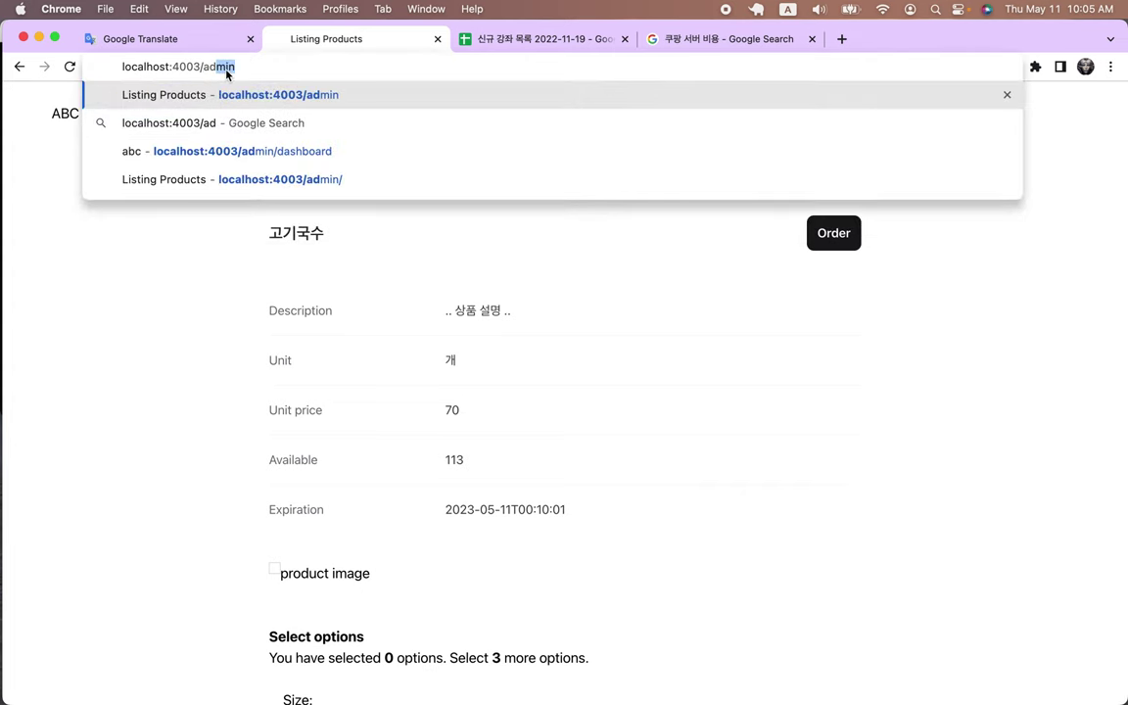
key("Return")
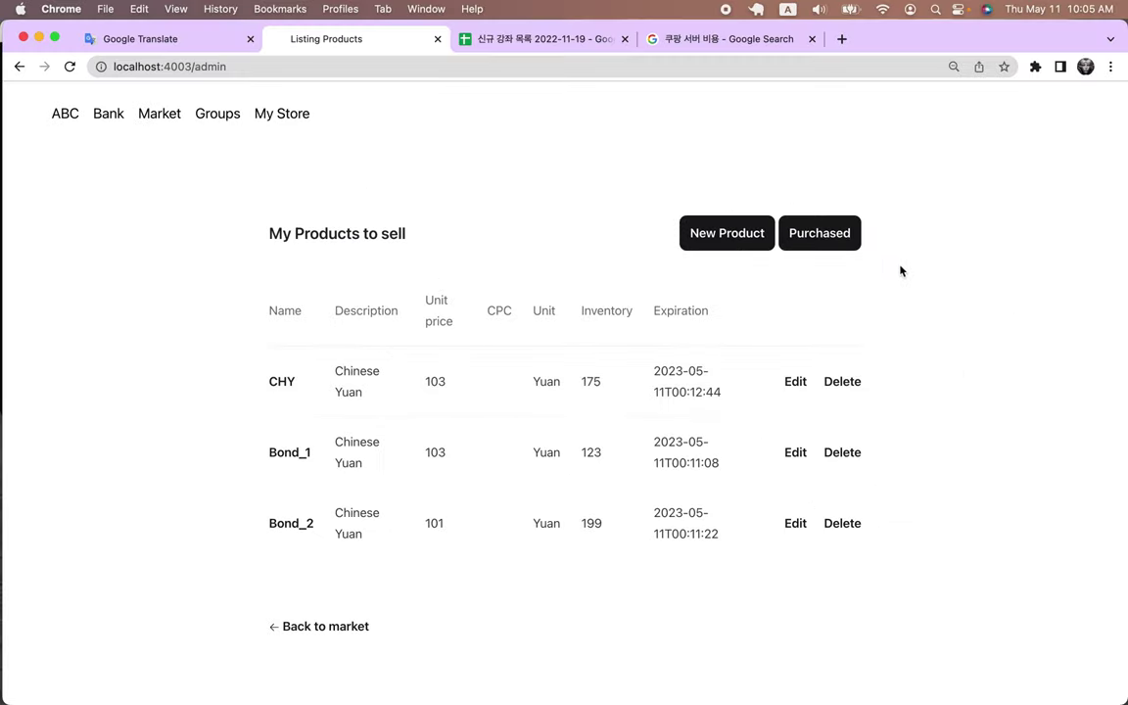
Step: Check the purchased-product balances from the store page and look through the Market listing again
left_click(818, 233)
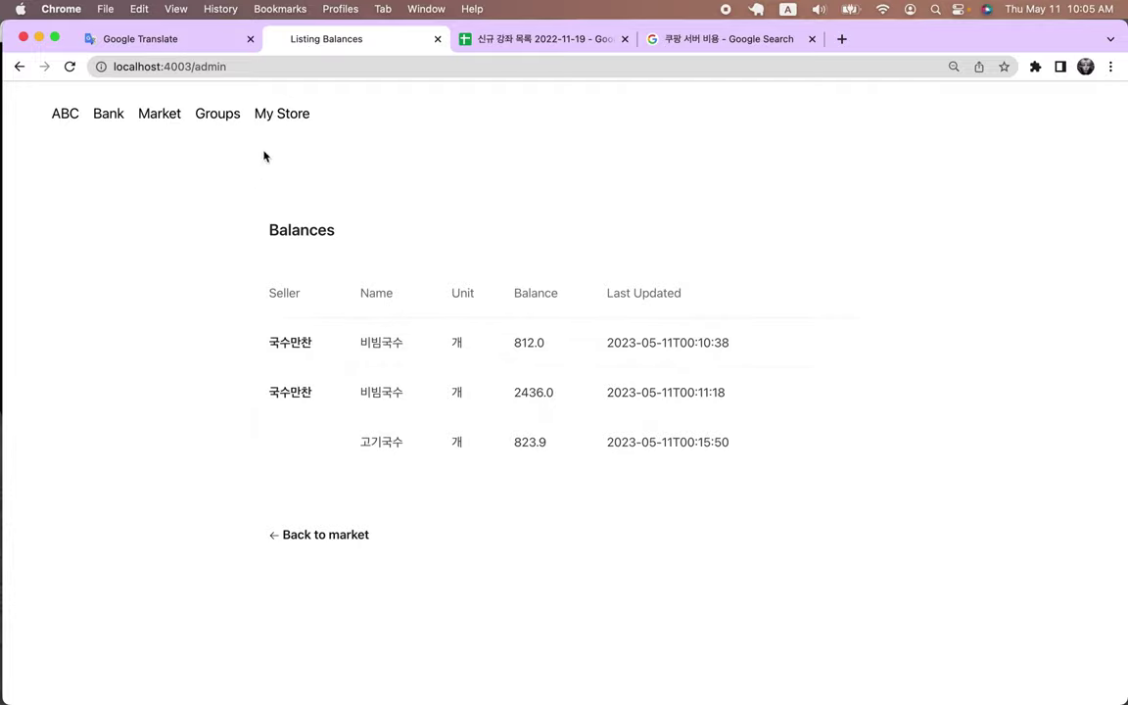
left_click(292, 113)
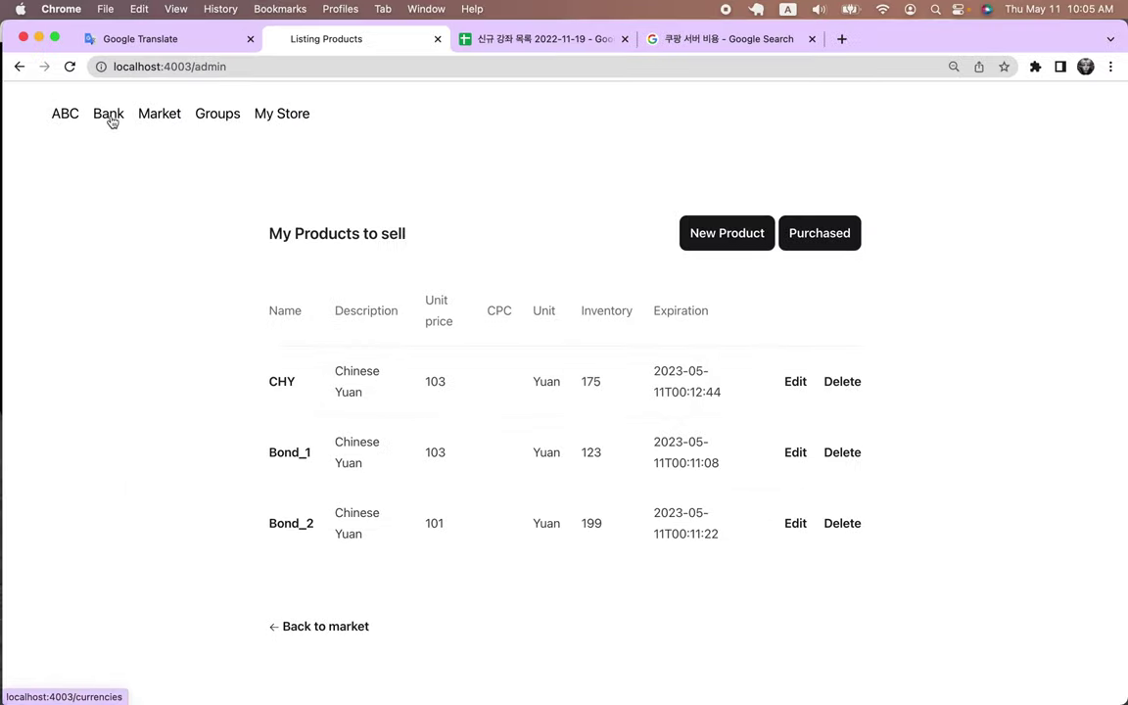
left_click(163, 120)
scroll(330, 363, "down", 5)
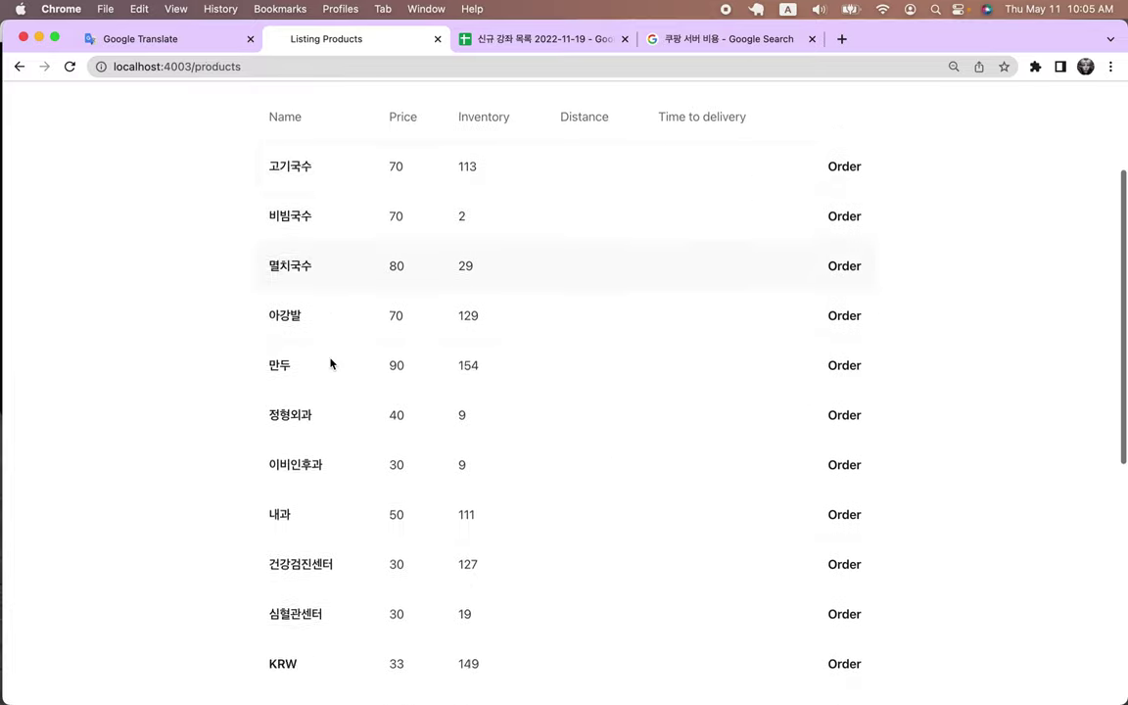
scroll(455, 435, "down", 3)
scroll(456, 436, "up", 8)
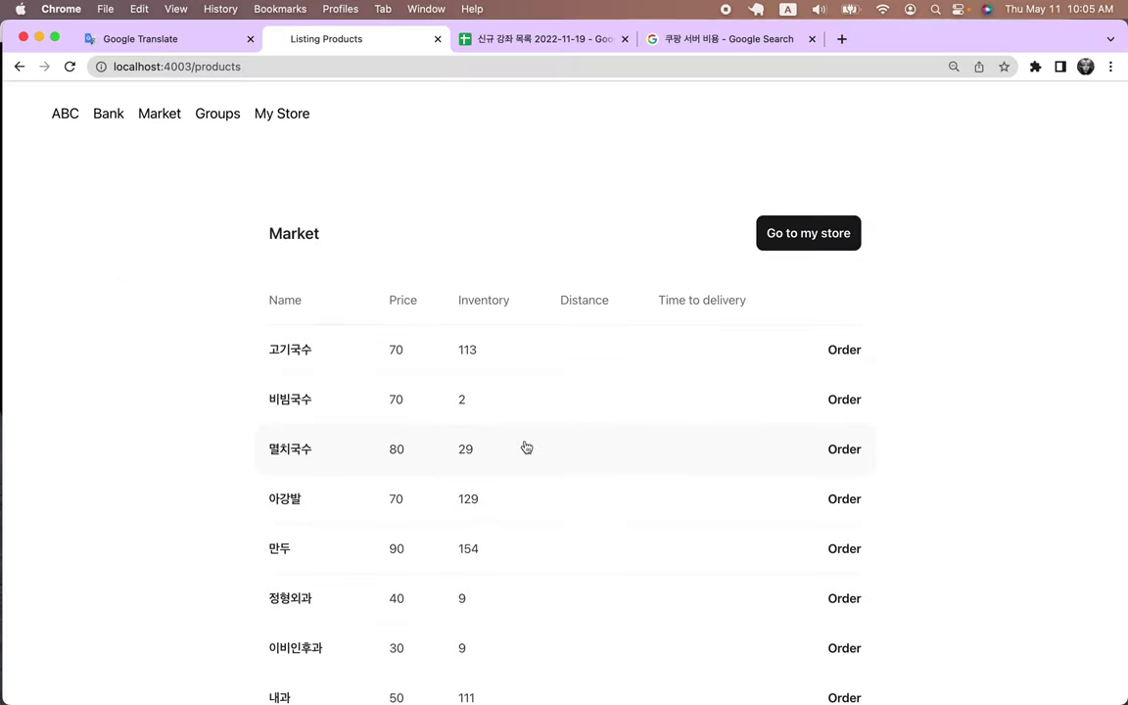
Step: Return to the requirements spreadsheet and open the "Copy of board 1" sheet
left_click(563, 42)
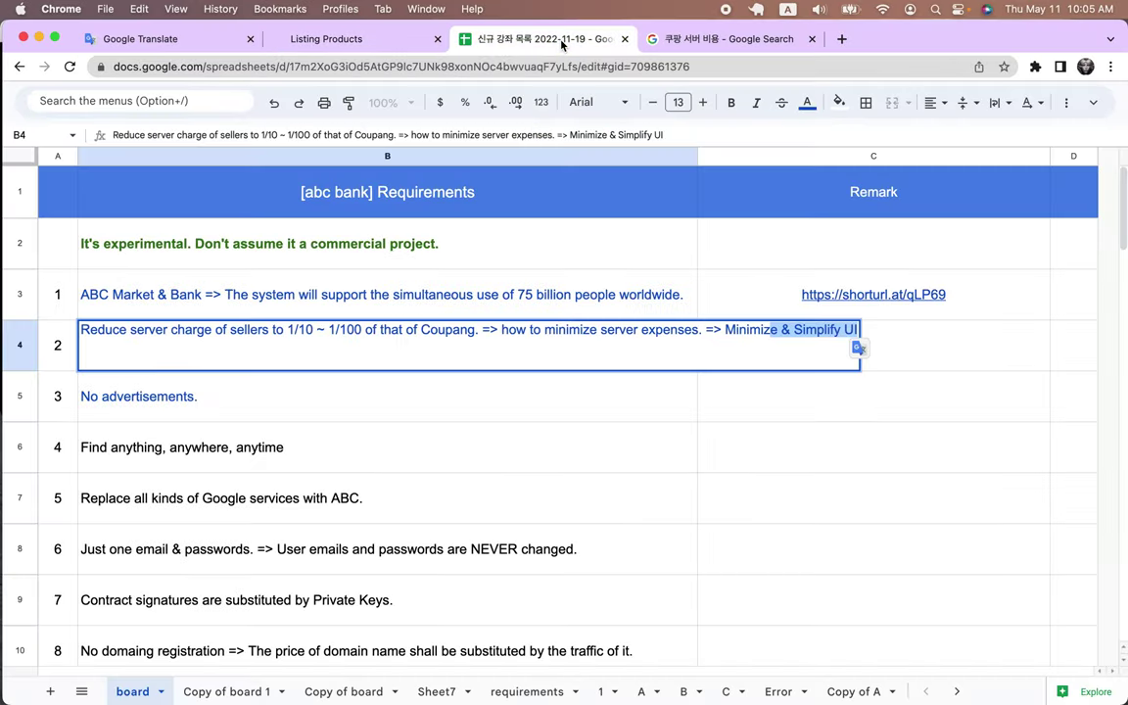
left_click(323, 691)
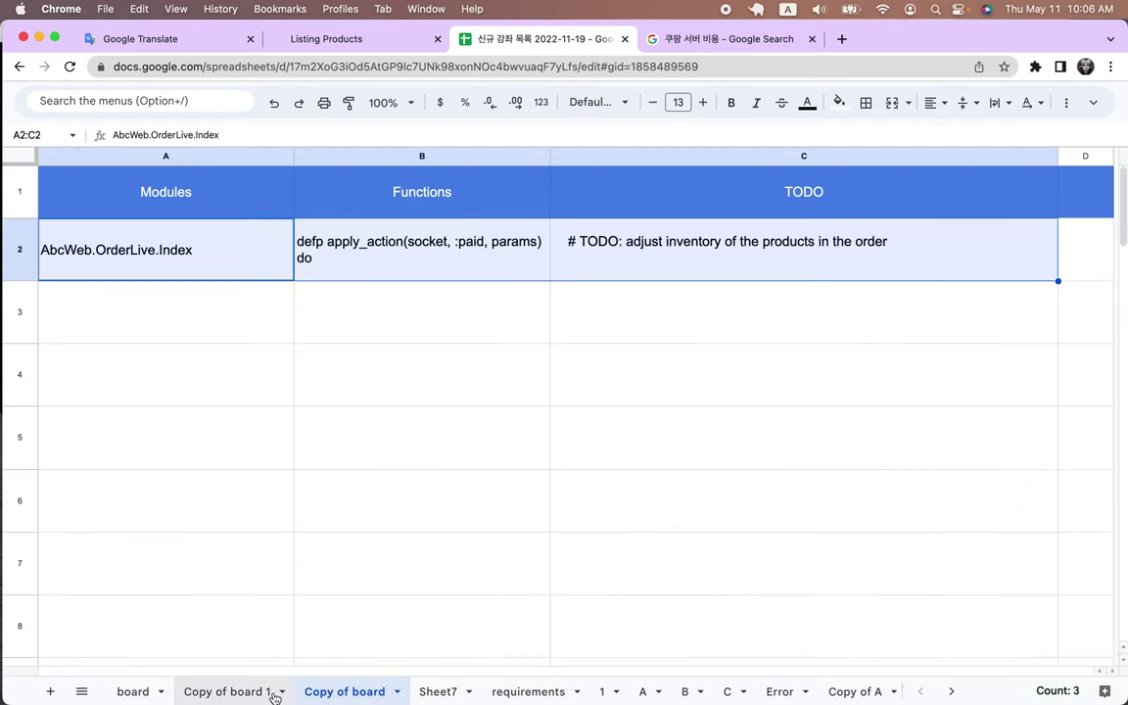
left_click(253, 693)
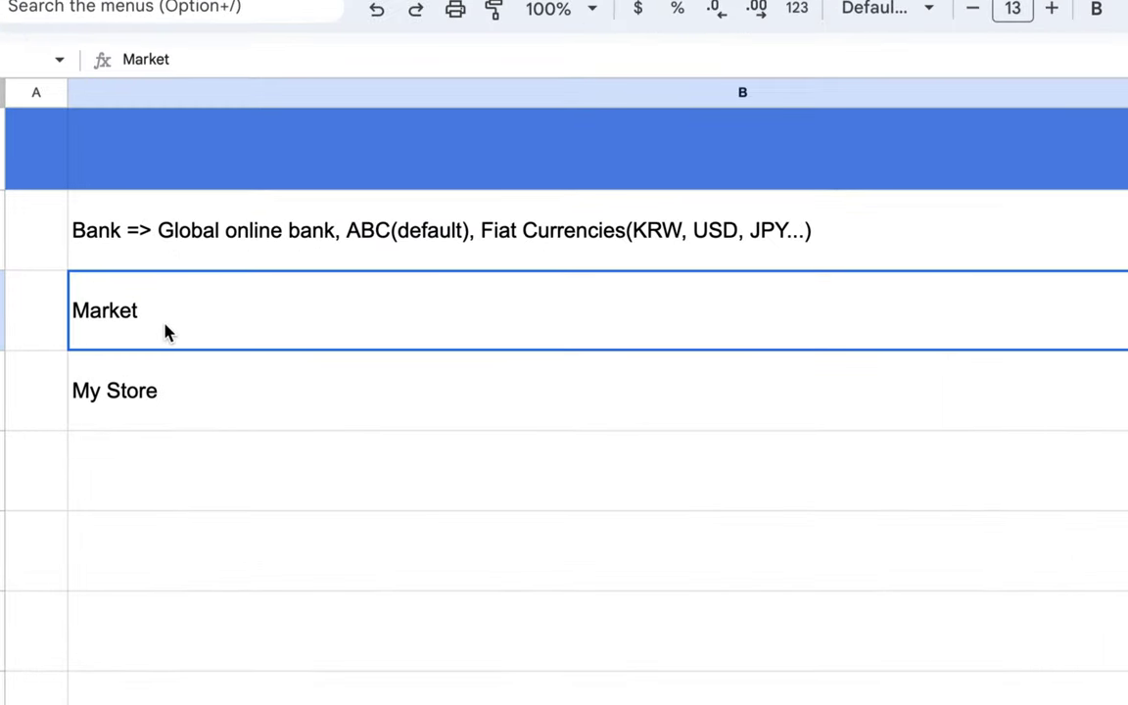
Step: Extend the Market entry to read "Market => Anyone can register his/her products onto the market"
double_click(169, 311)
type("=> ")
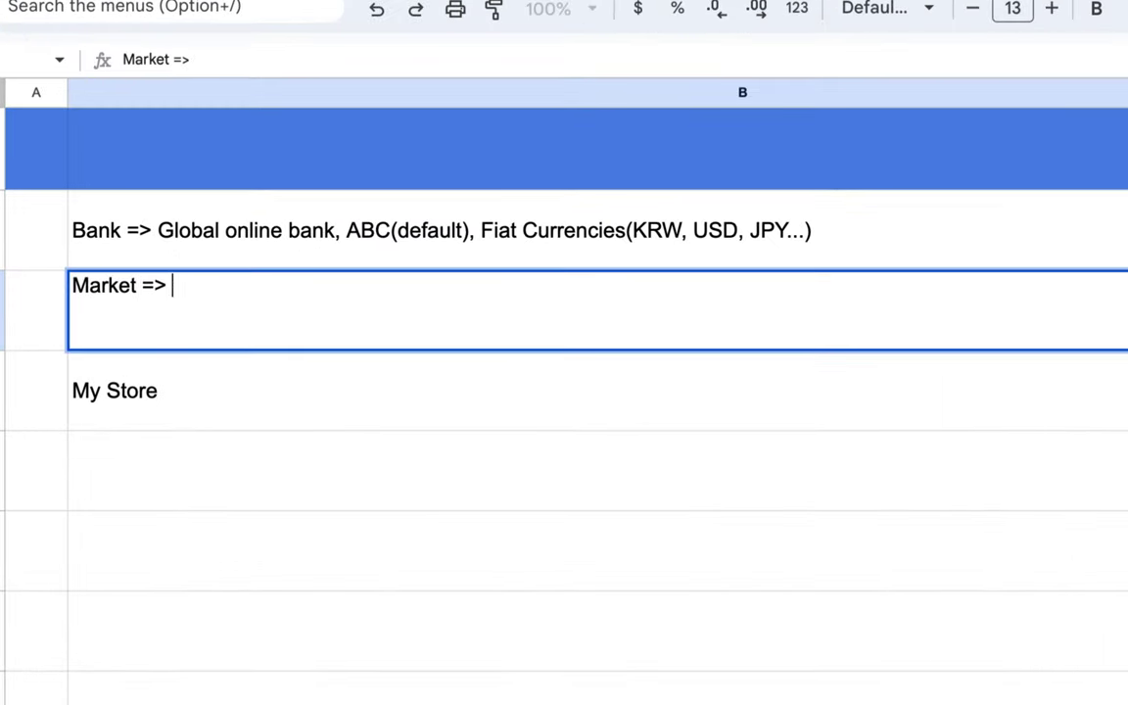
type("Anyy")
key("BackSpace")
type("oen ")
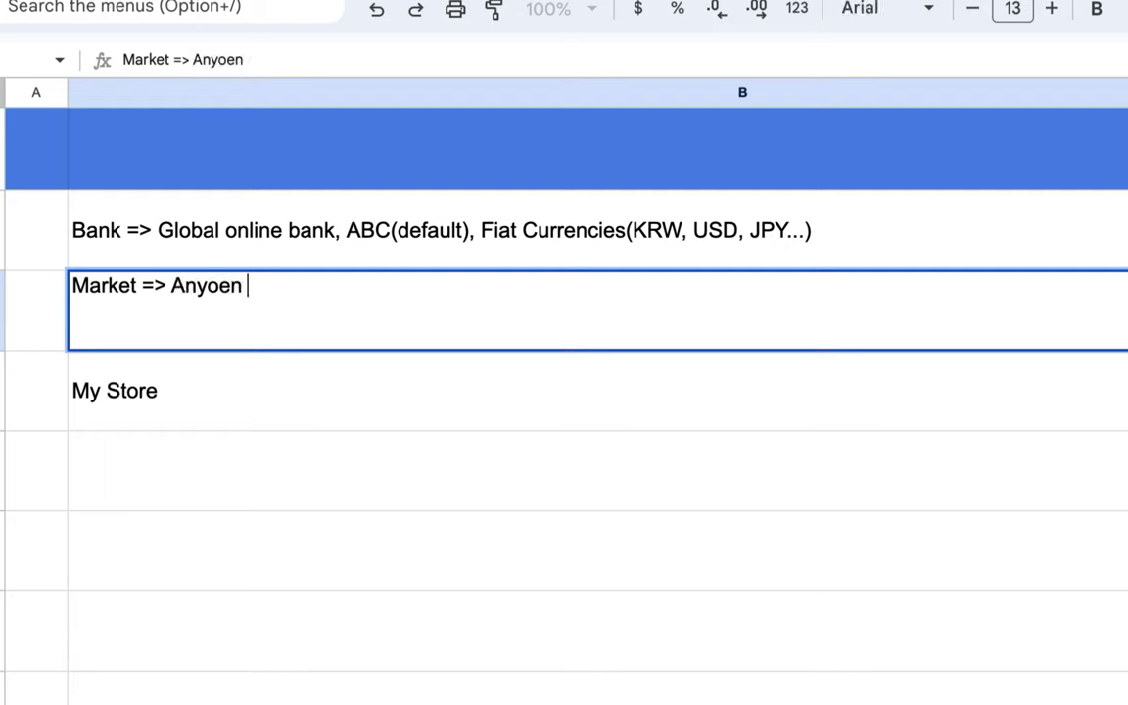
type("nc")
type(" can")
type("ist")
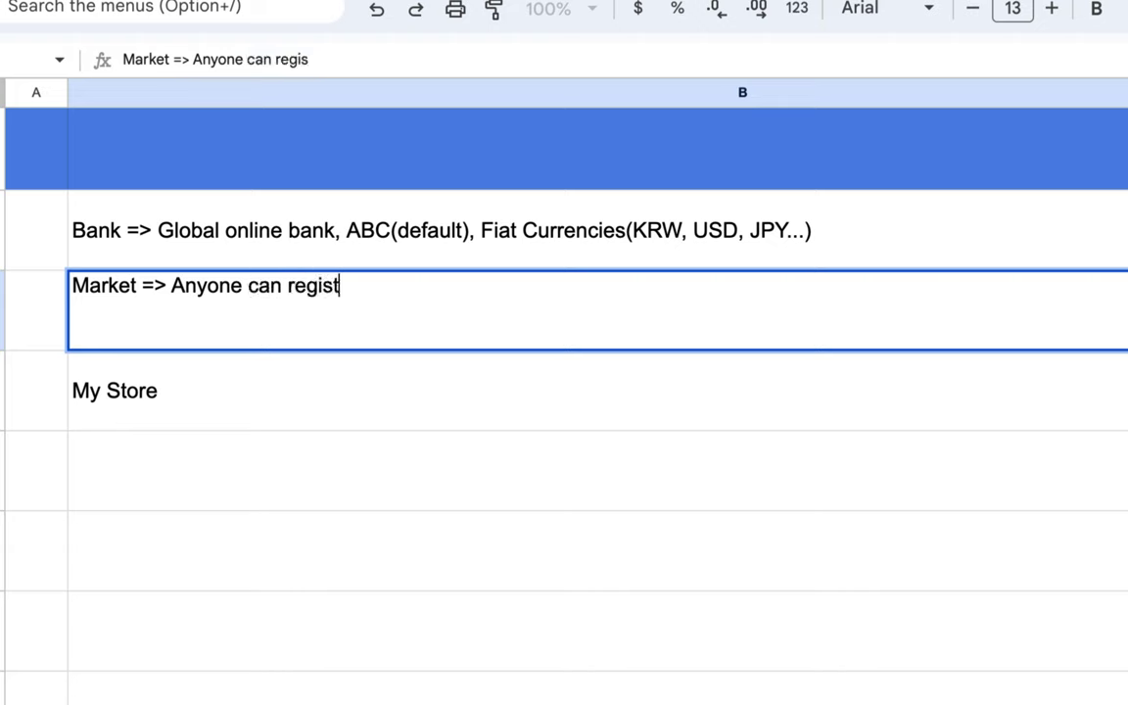
type("er his/her ")
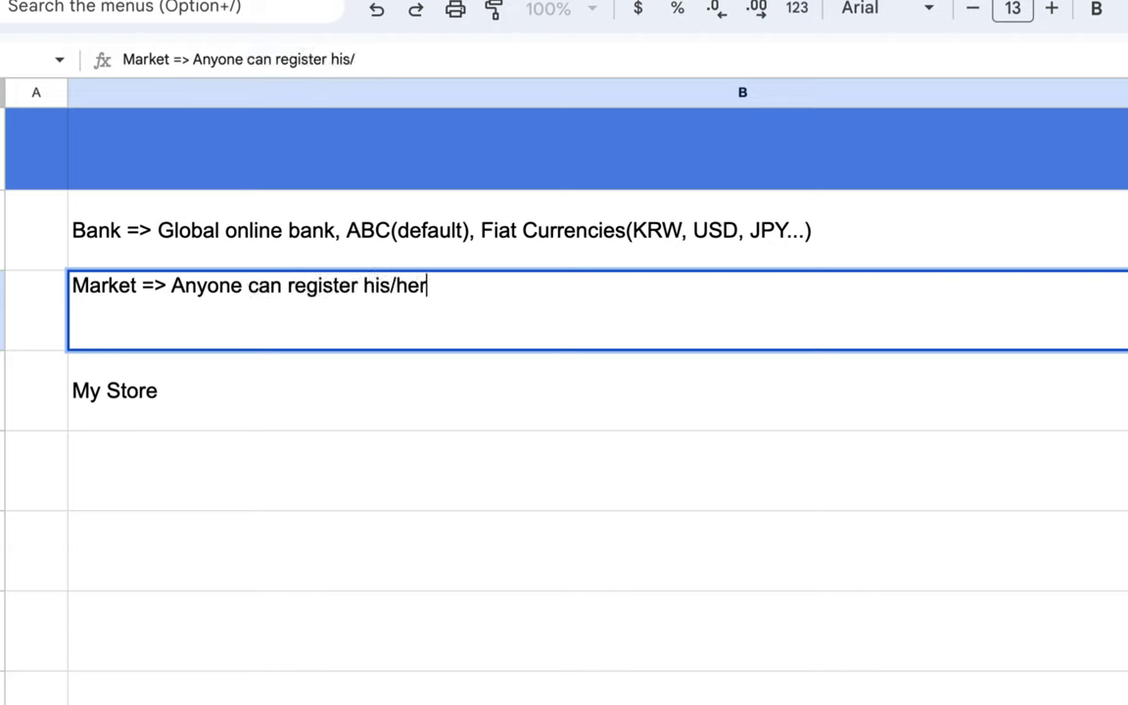
type("products ")
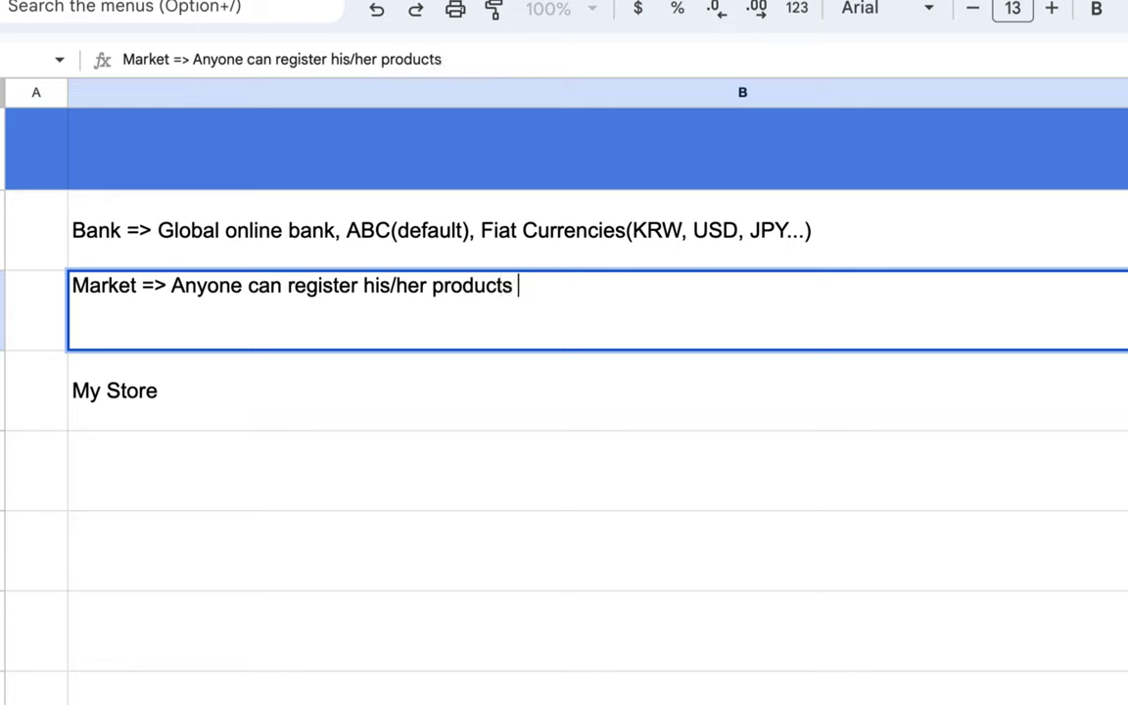
type("onto the market")
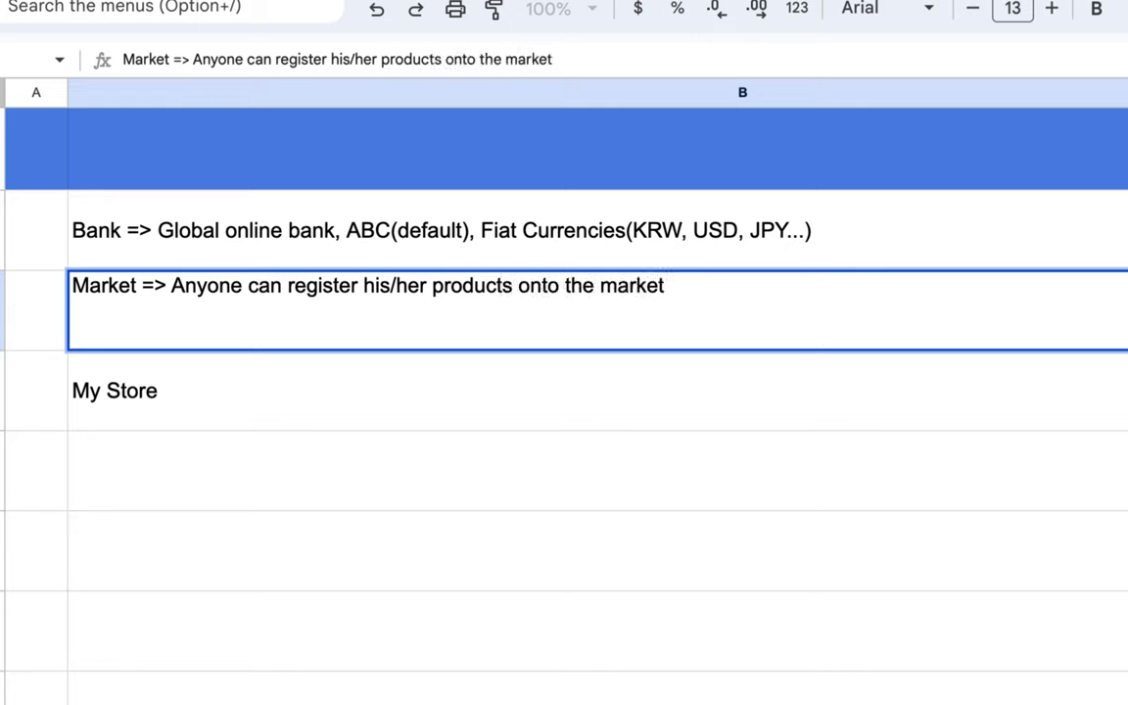
Step: Insert "ABC" before "market" in the Market entry and follow the phrase with ", sell,"
left_click(599, 285)
type("ABC market, and sell,")
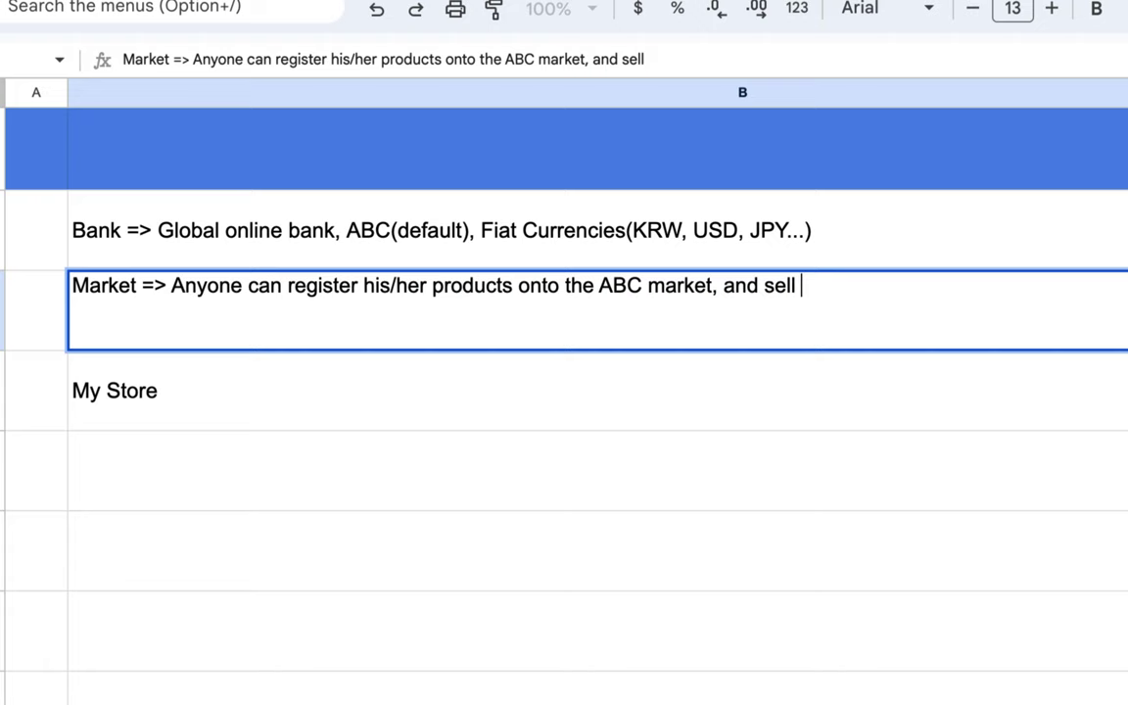
double_click(736, 285)
key("BackSpace")
key("BackSpace")
left_click(802, 281)
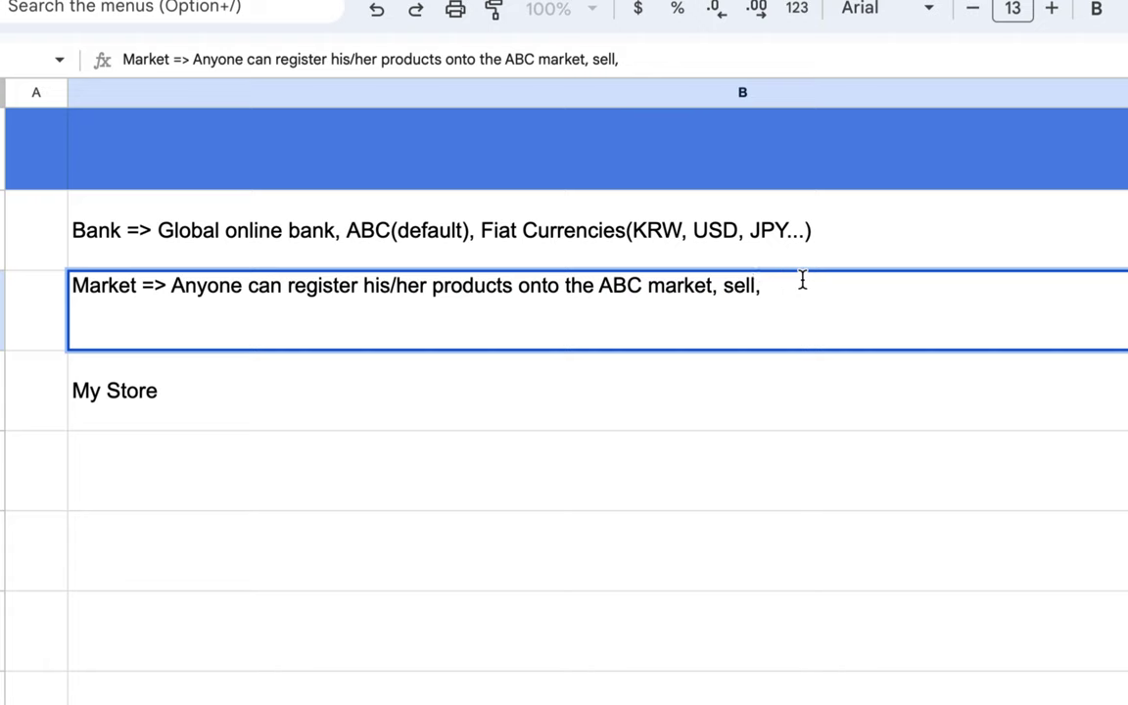
Step: Append "book-keeping, paying tax, ...." to the Market entry and highlight the listed seller activities and the word "Market"
type("book-k")
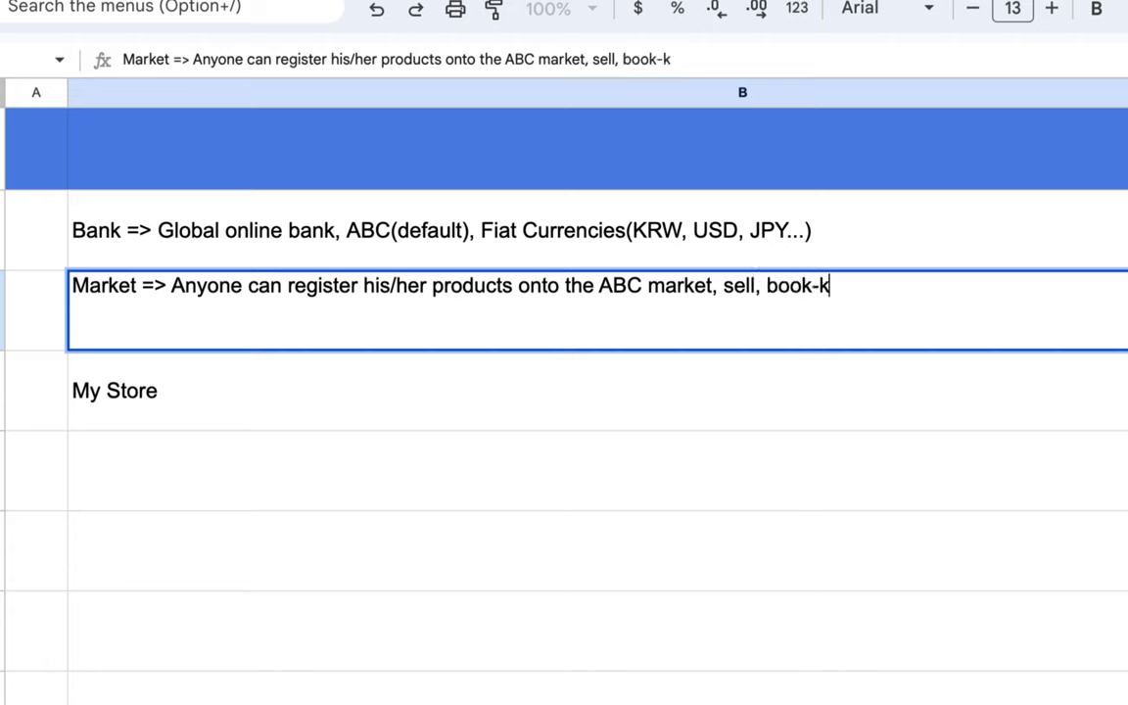
type("eeping")
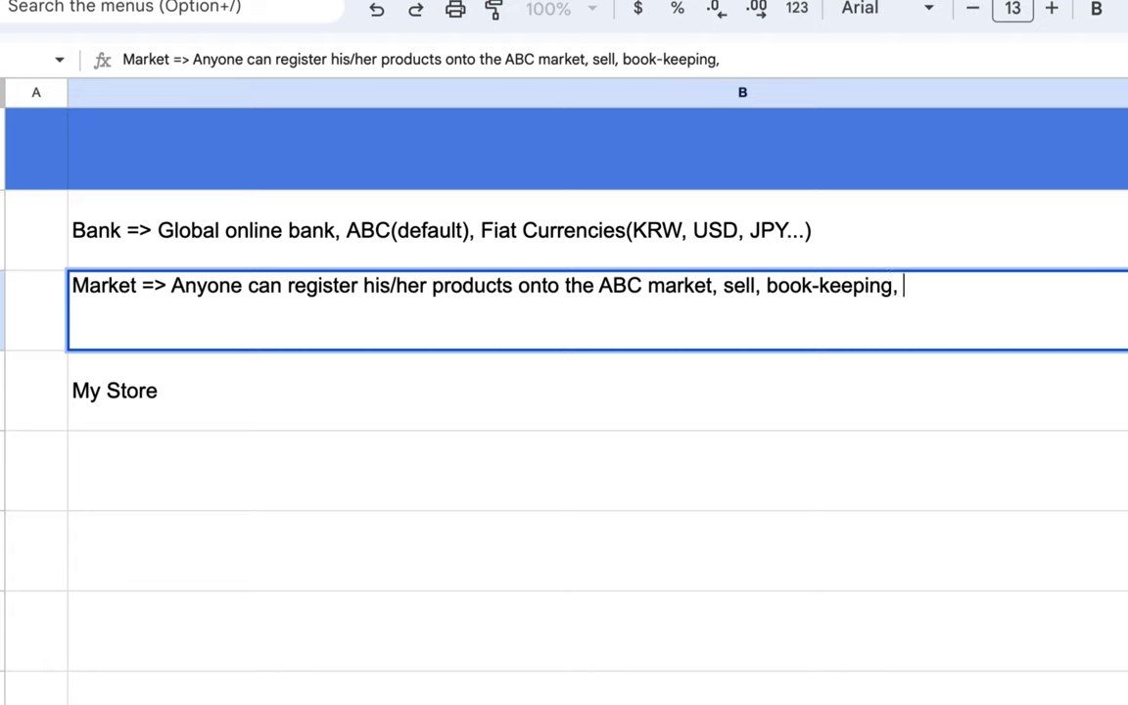
type(", ta")
key("BackSpace")
key("BackSpace")
type("paying t")
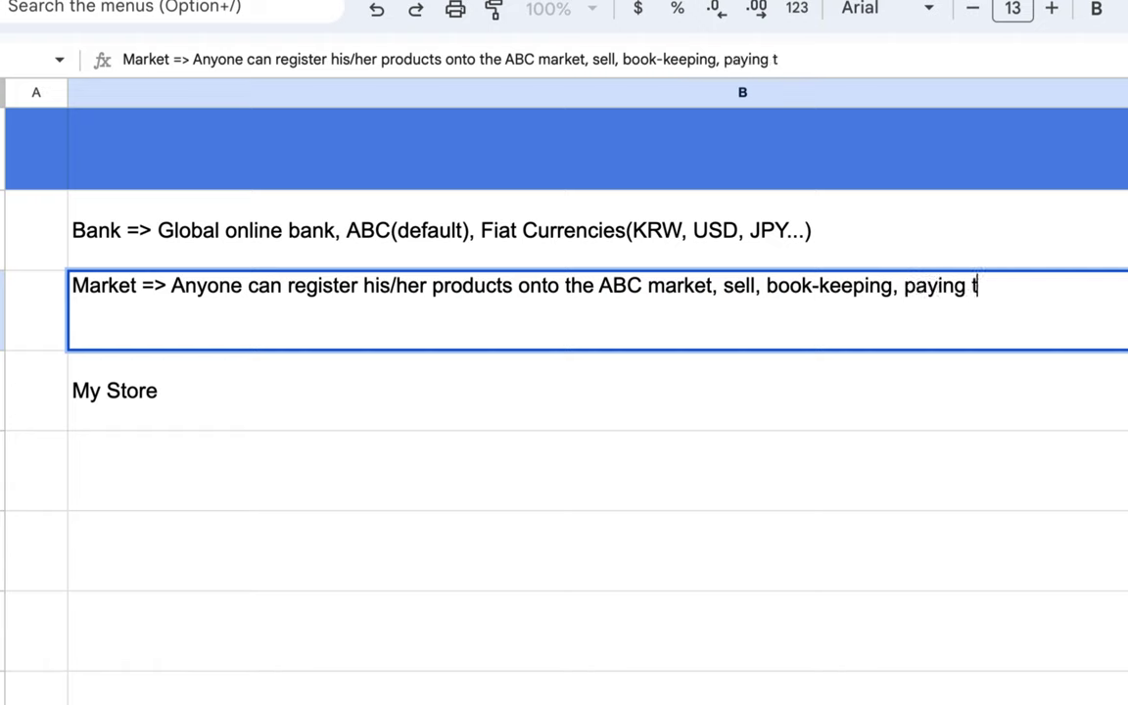
type("ax, ....")
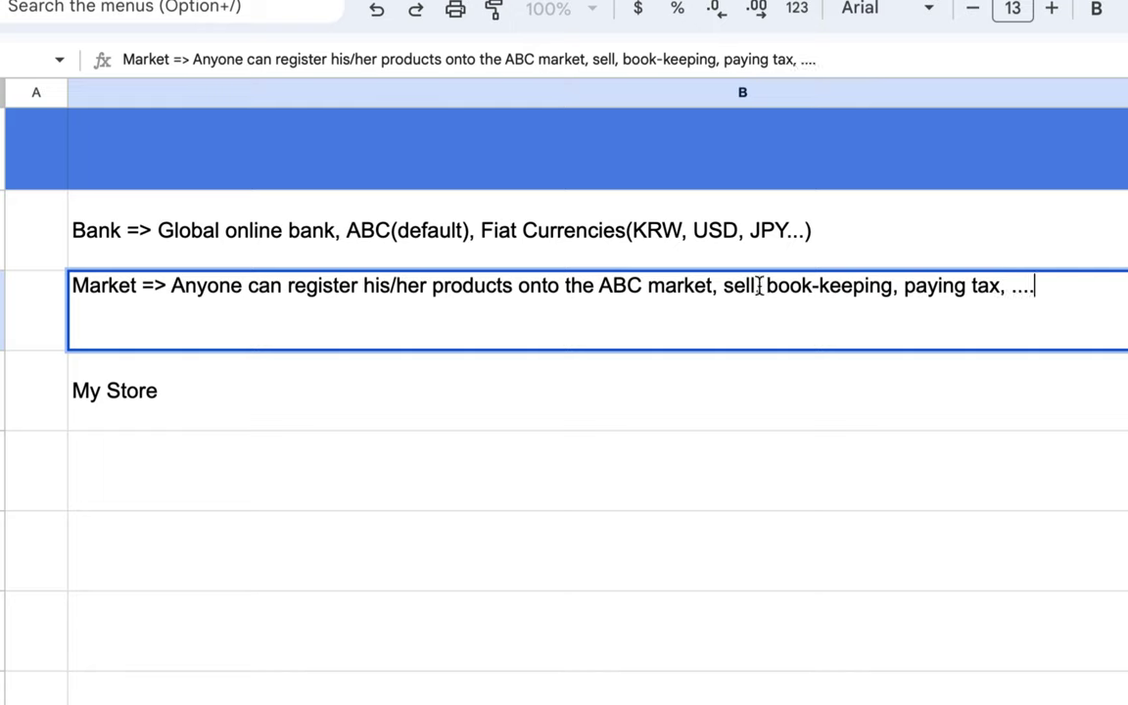
left_click_drag(706, 289, 999, 292)
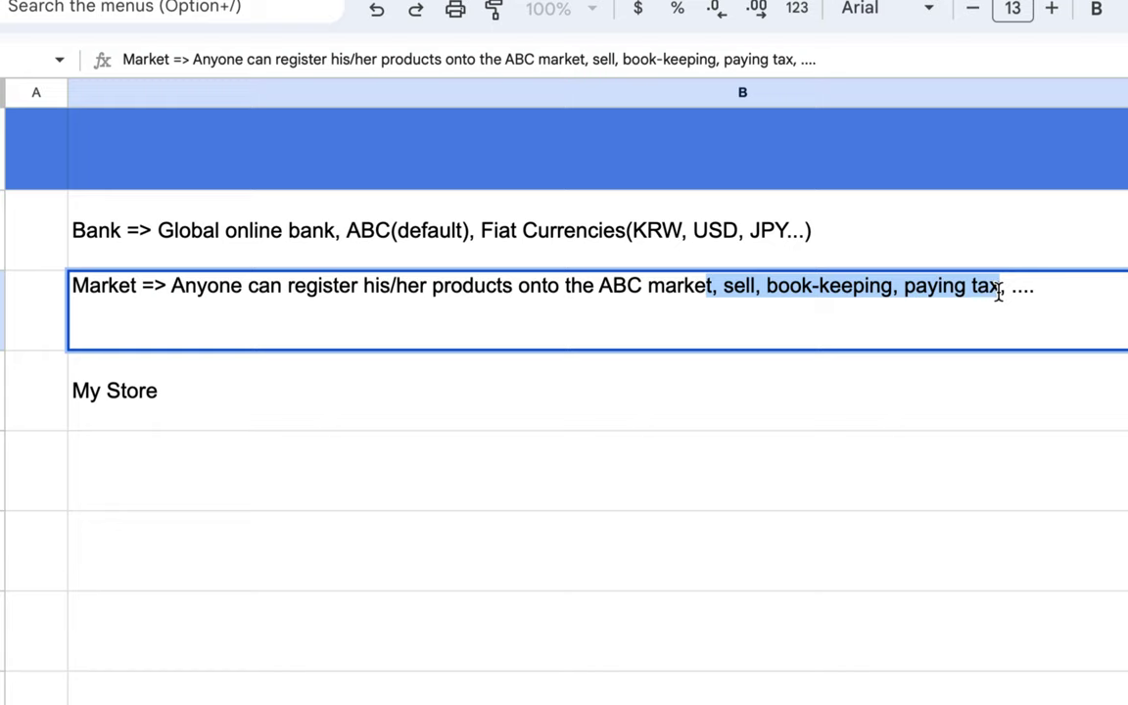
double_click(112, 287)
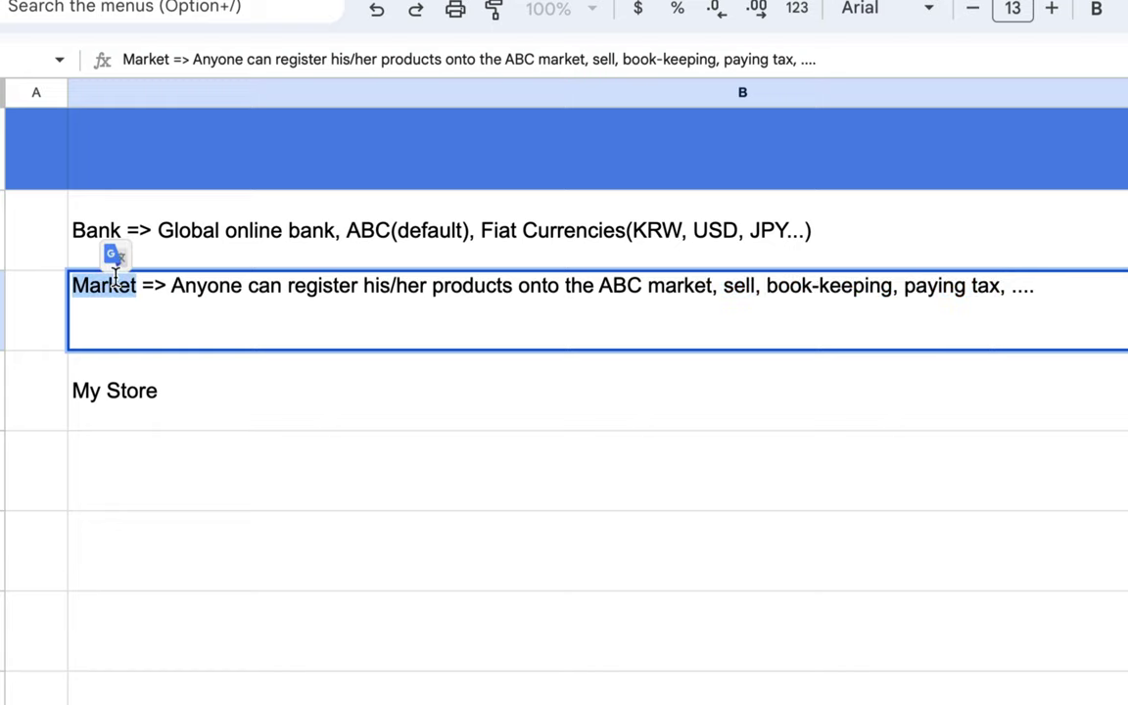
Step: Append "=> Admin => show all the products I sell." to the My Store entry and select the three feature cells B2:B4
double_click(176, 389)
type("=> ")
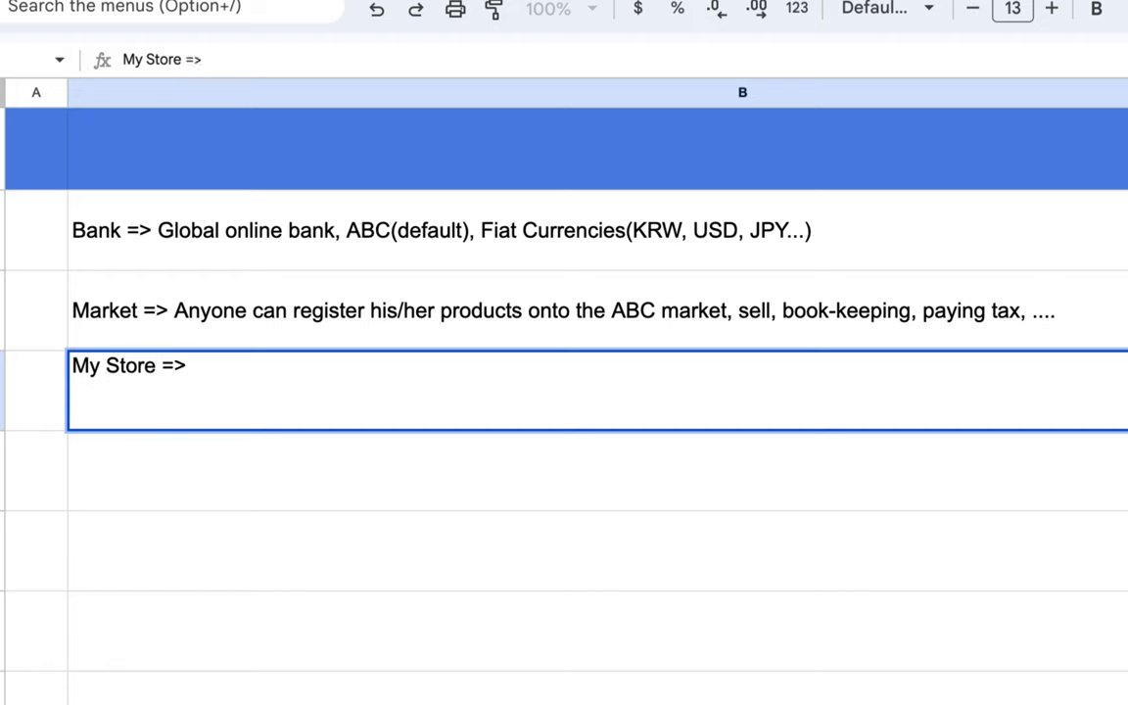
type("Admin ")
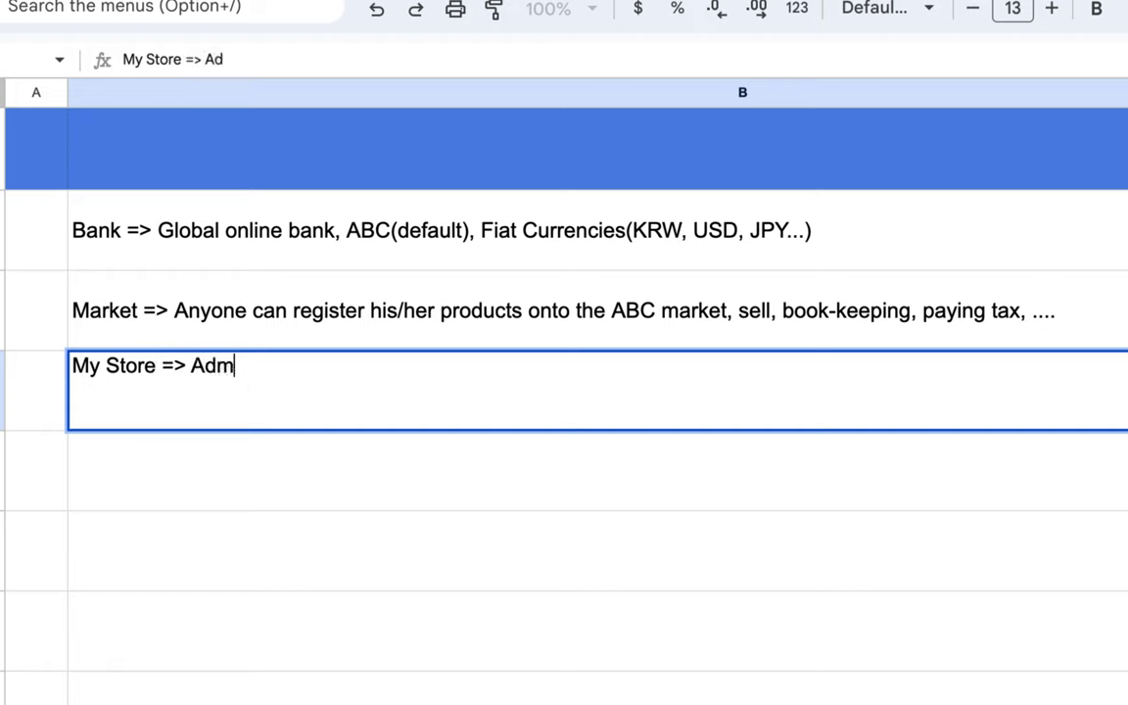
type("=> ")
type("show all the products I sell.")
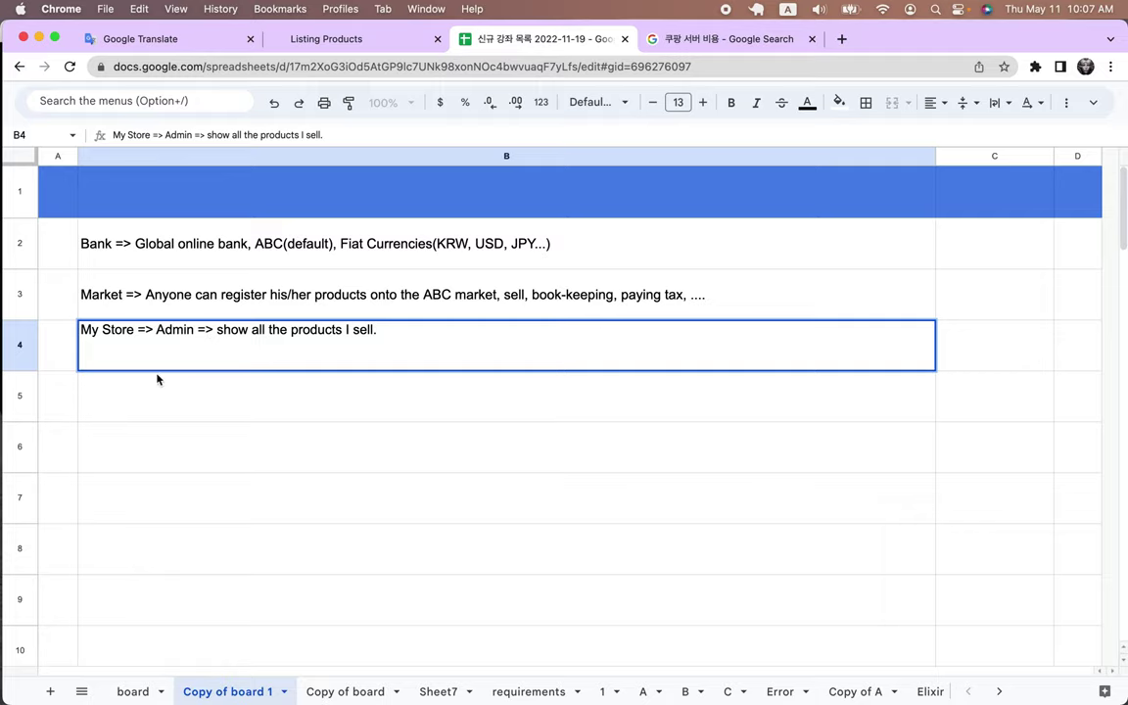
left_click(207, 491)
left_click_drag(99, 246, 53, 344)
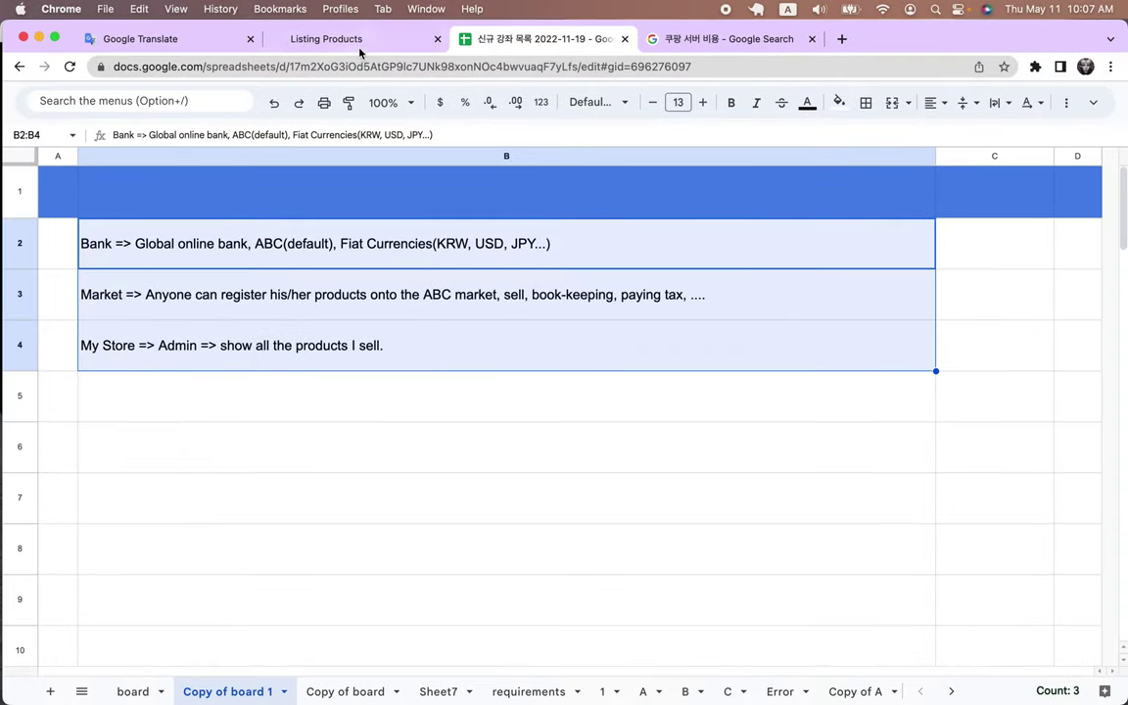
Step: Switch to the running app and open its admin dashboard at localhost:4003/admin/dashboard
left_click(343, 39)
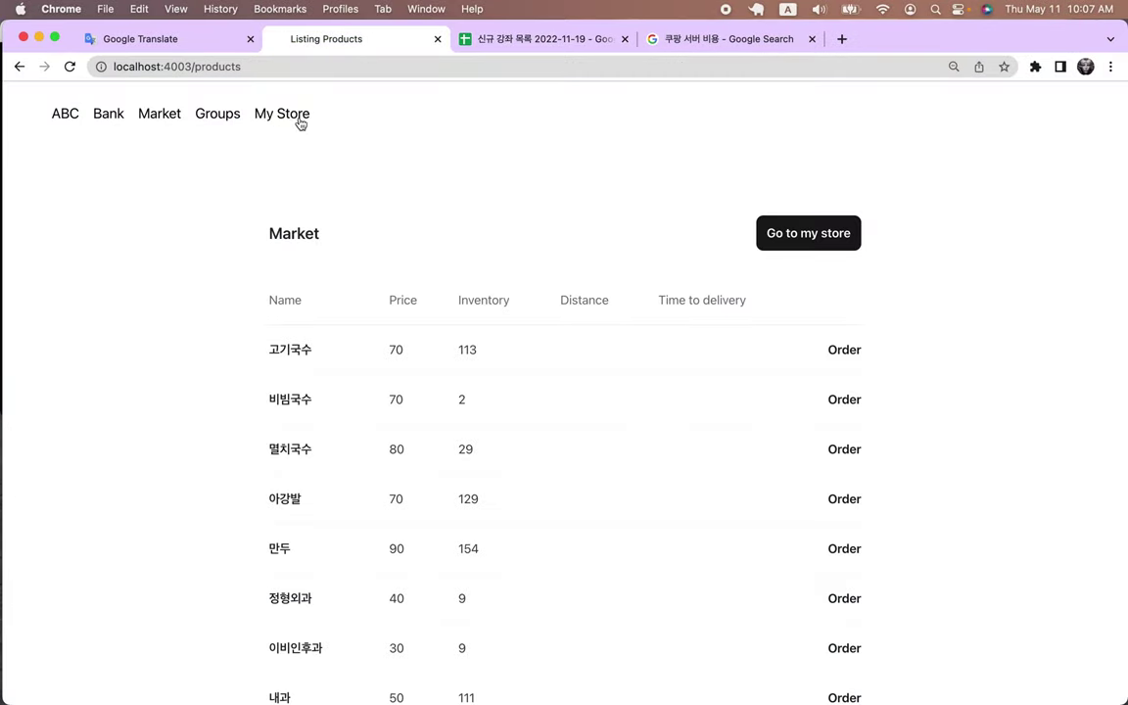
left_click(221, 66)
double_click(221, 67)
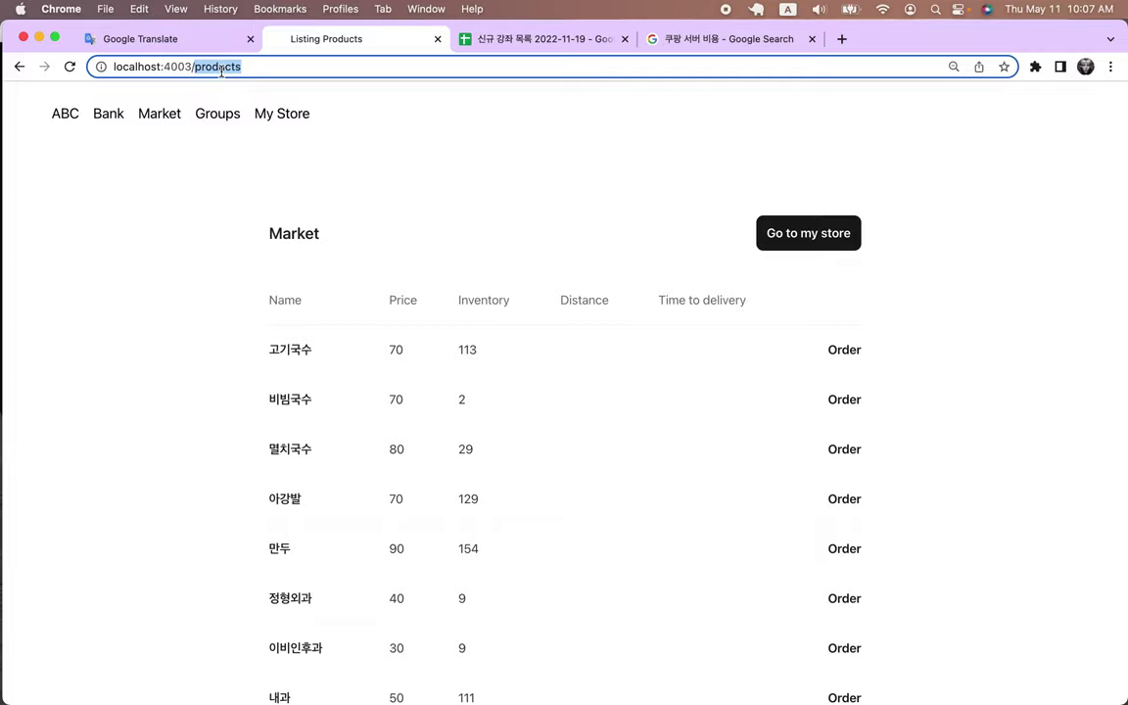
type("admin")
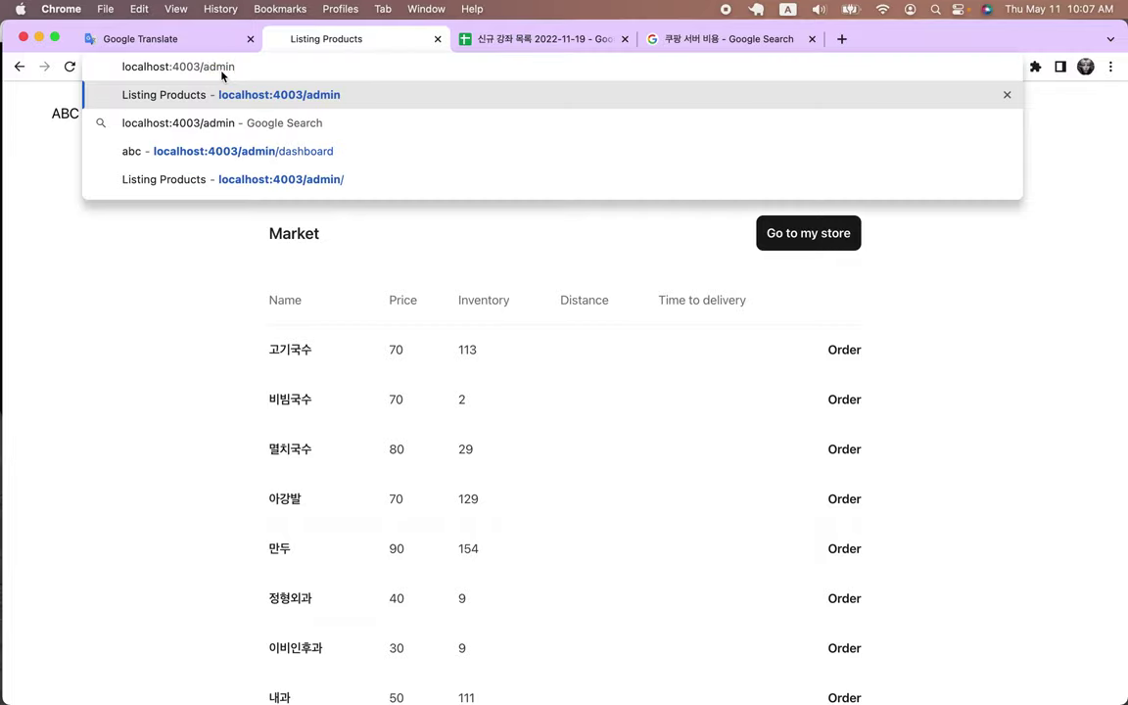
type("/das")
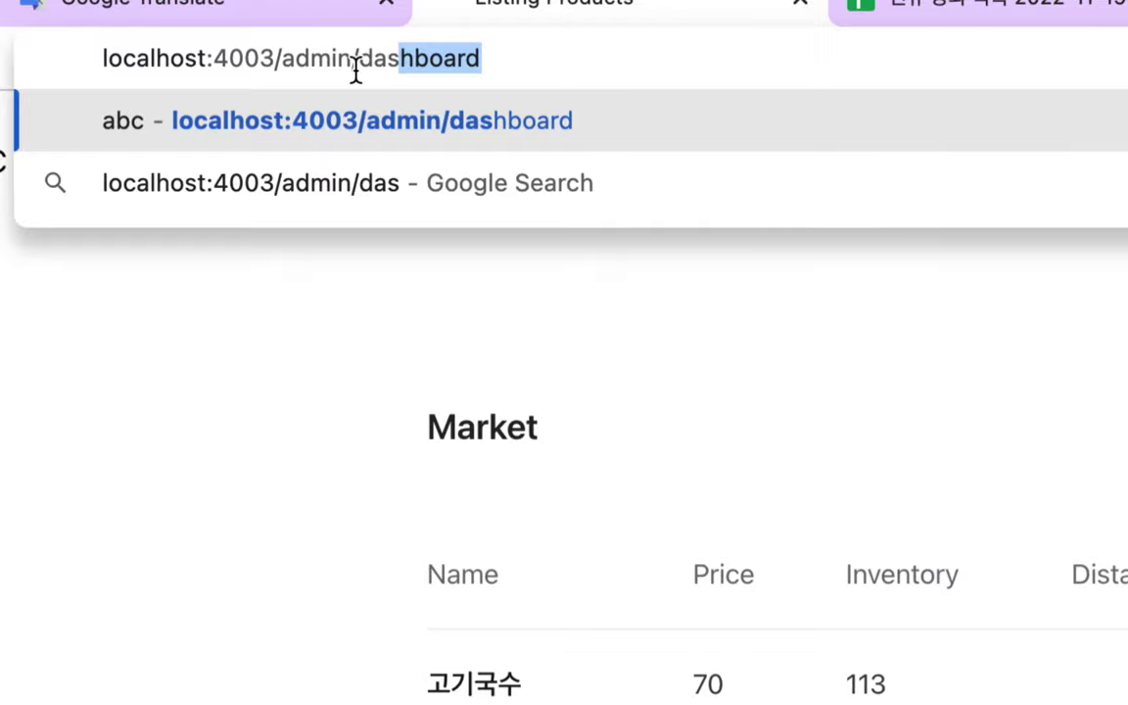
key("Right")
key("Return")
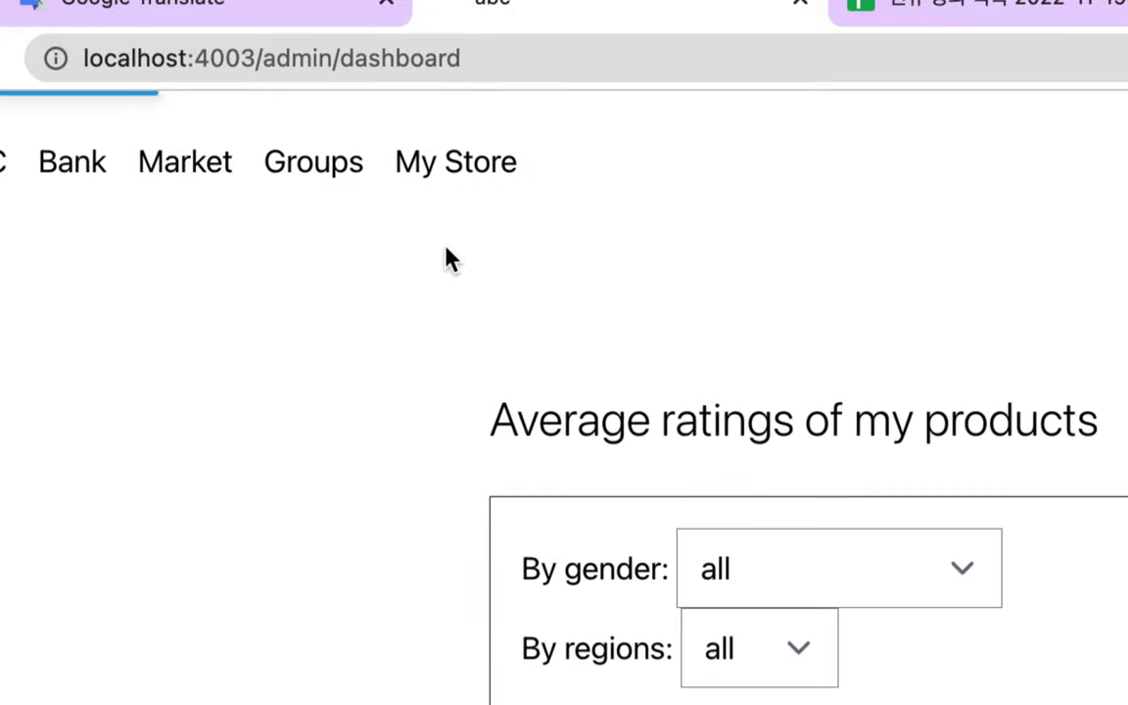
Step: Examine the average ratings chart and highlight the Bond_2 and Bond_1 product labels on its axis
scroll(718, 518, "down", 3)
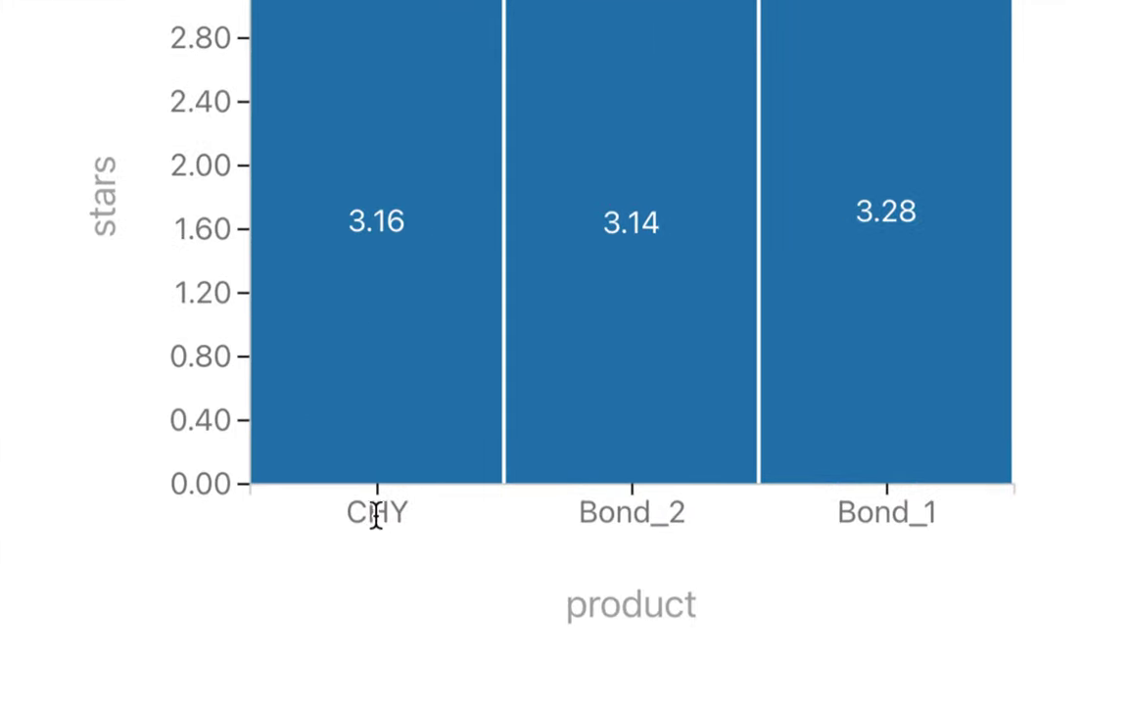
left_click_drag(578, 515, 717, 526)
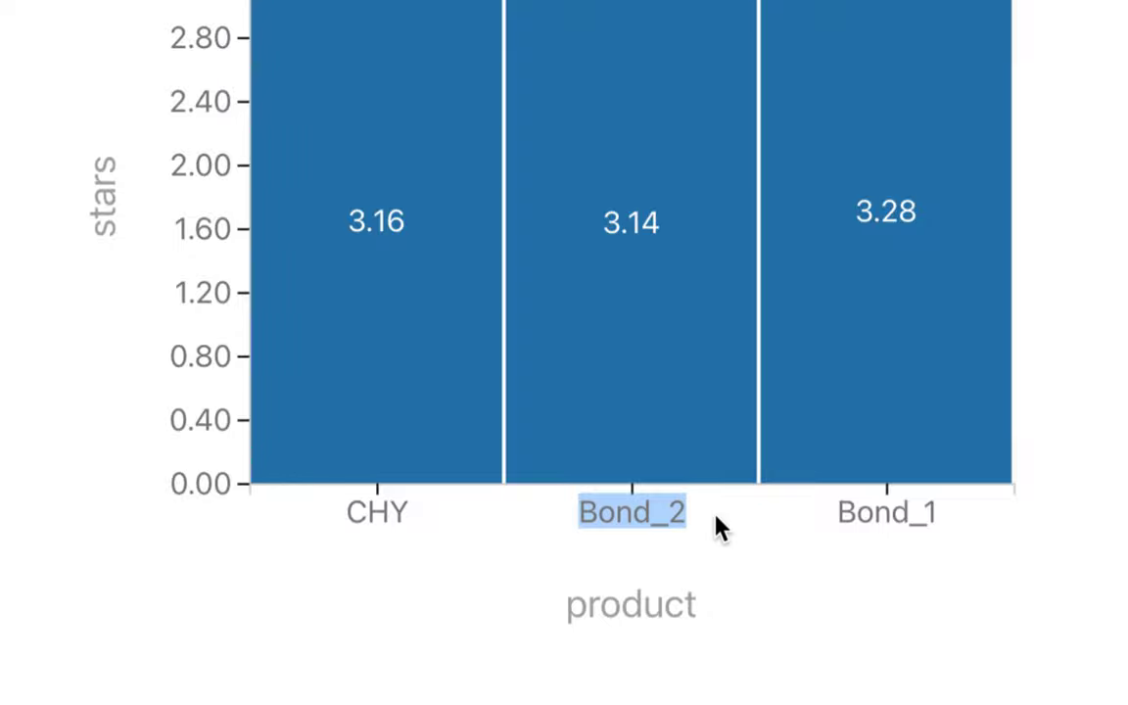
left_click_drag(833, 519, 955, 523)
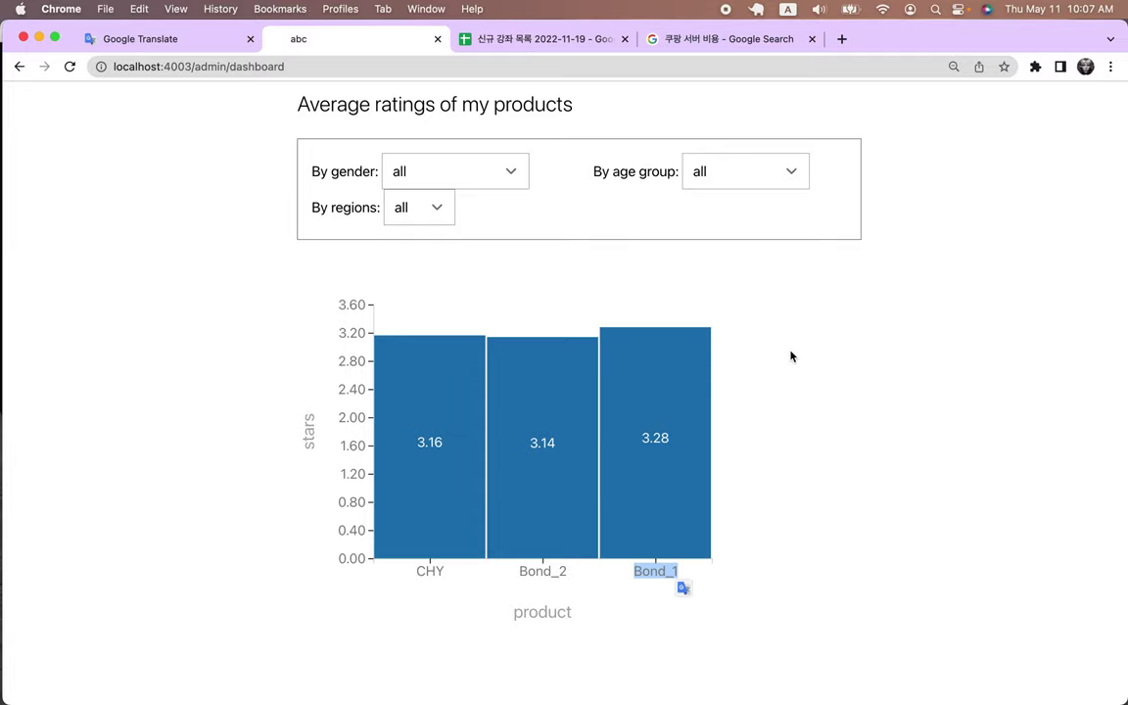
Step: View the "Add Filters to Make Charts Interactive" section in the programming-phoenix-liveview PDF and return to the dashboard
key("ctrl+Right")
key("ctrl+Right")
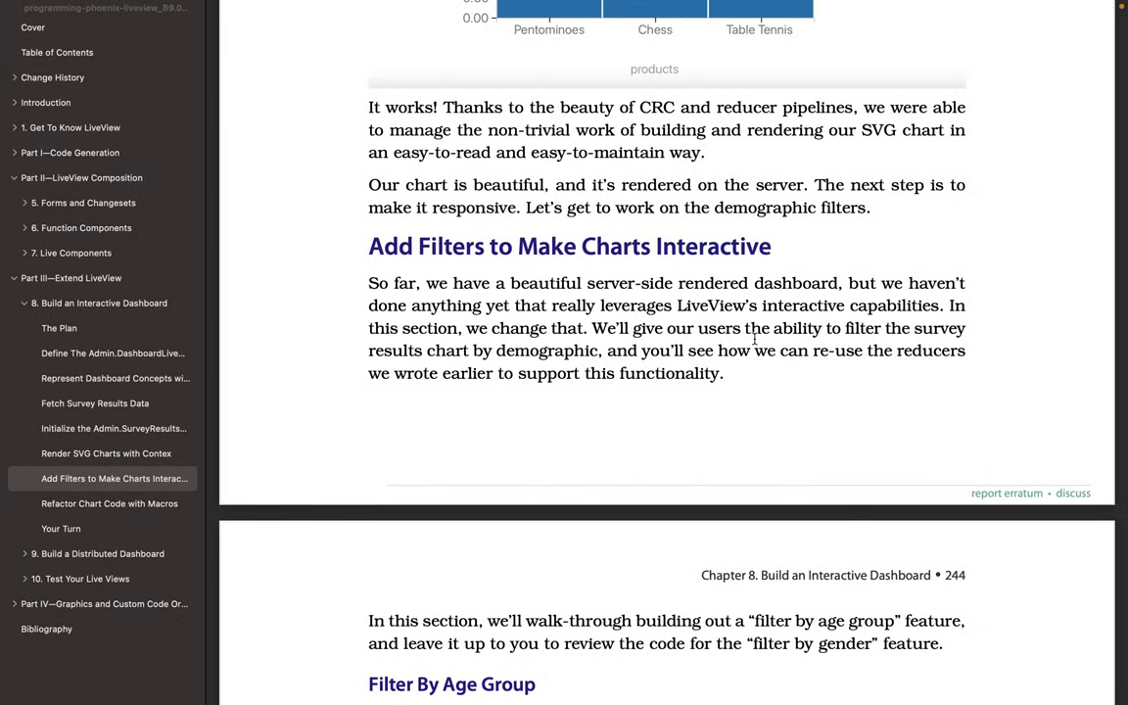
mouse_move(292, 9)
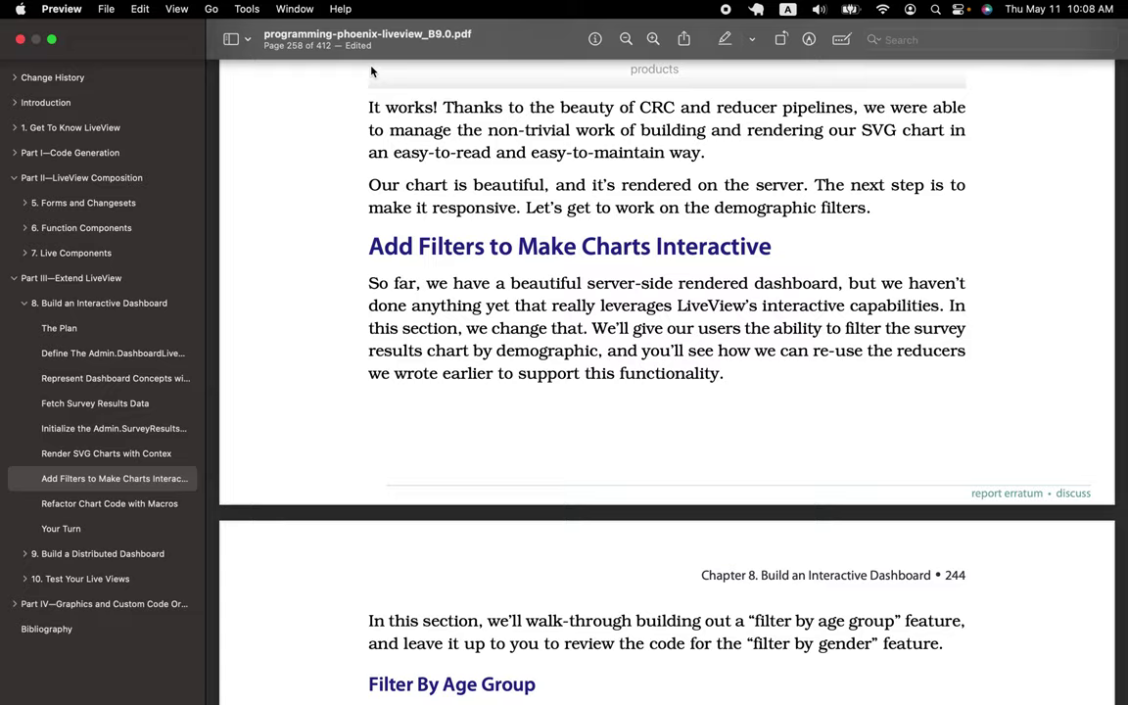
key("ctrl+Left")
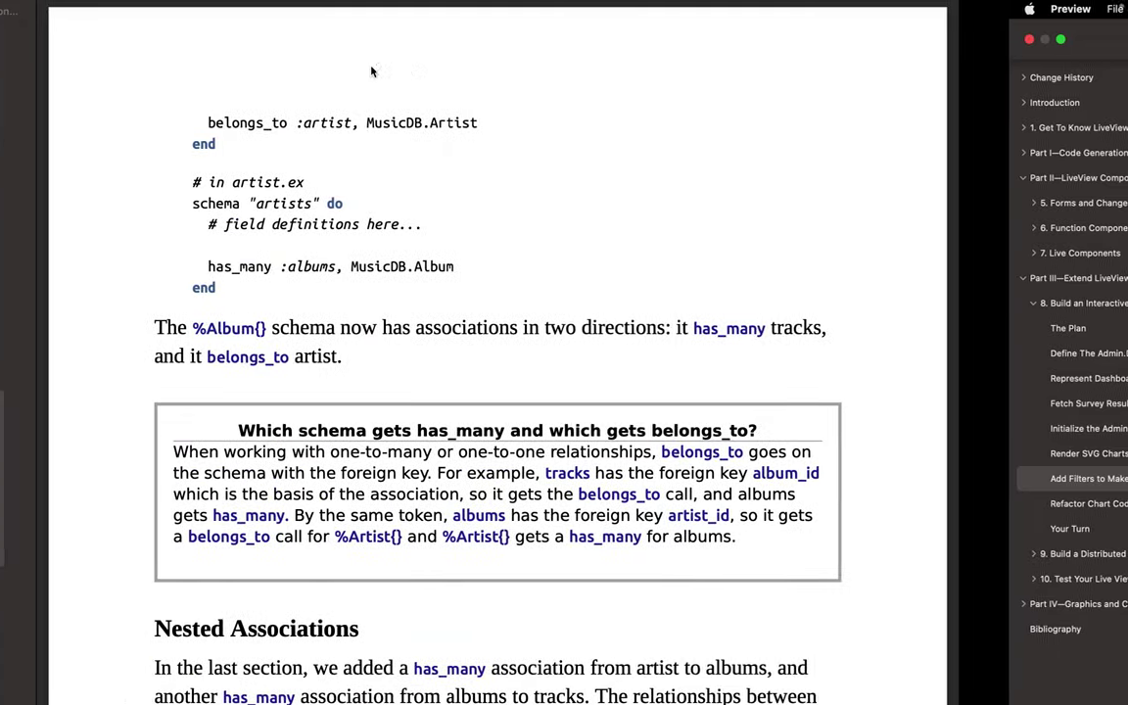
key("ctrl+Left")
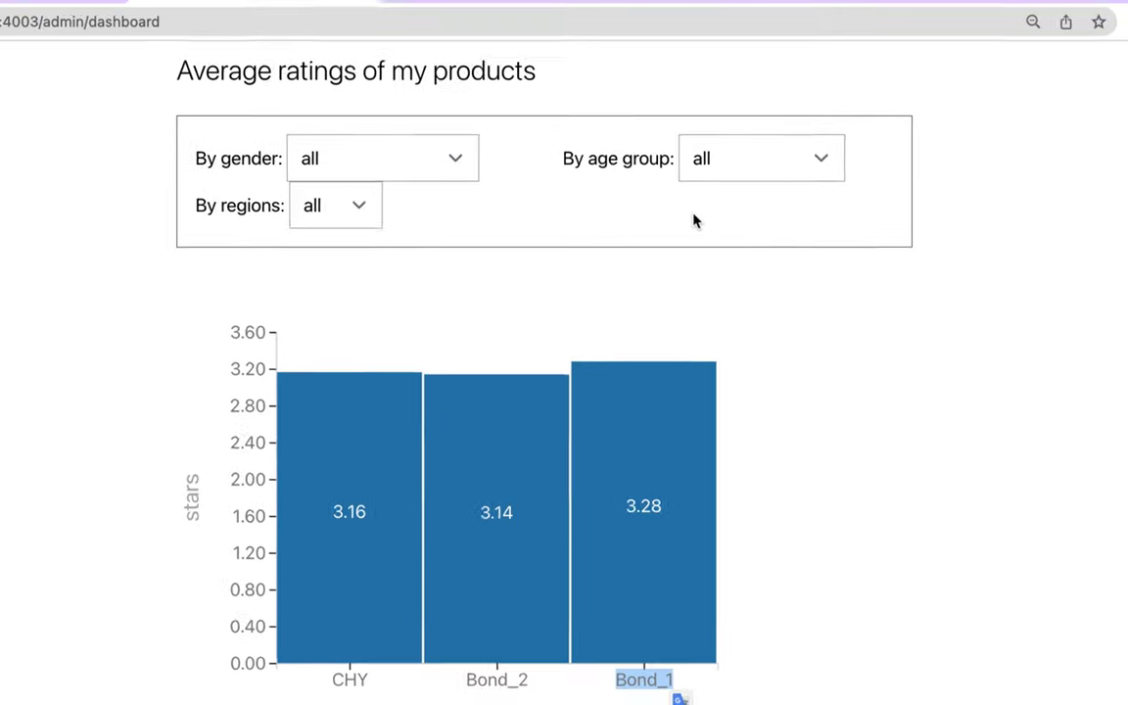
Step: Filter the average ratings chart by gender female and age group 18 and under, checking the available region options
left_click(455, 169)
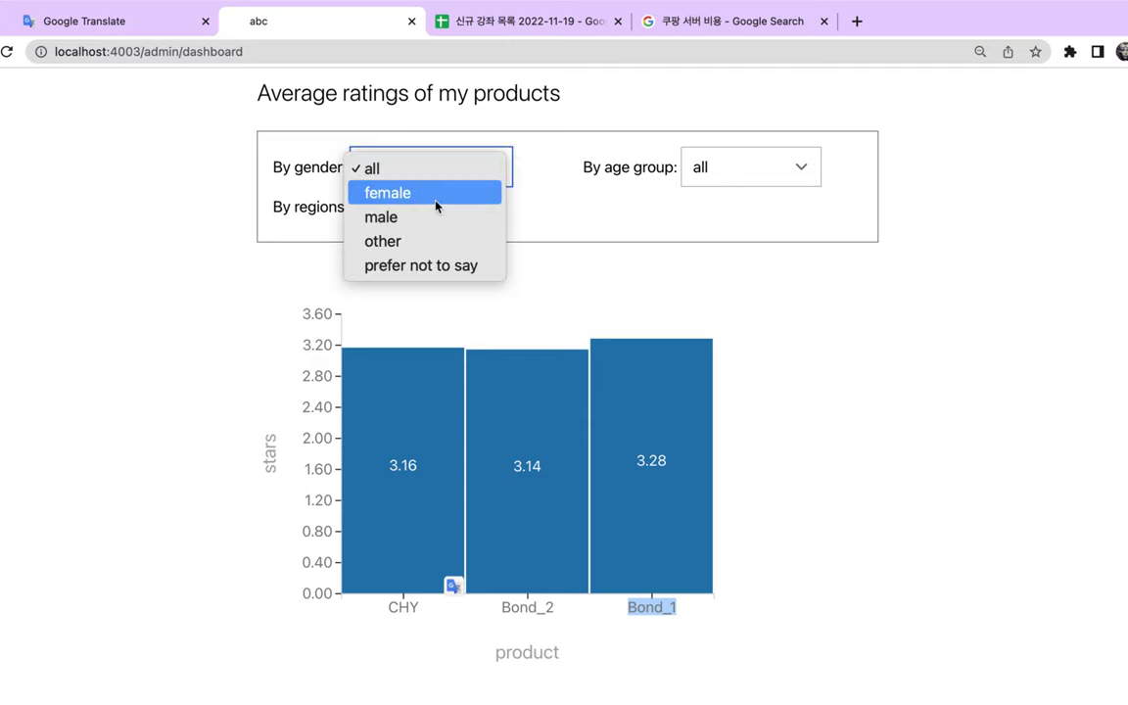
key("Escape")
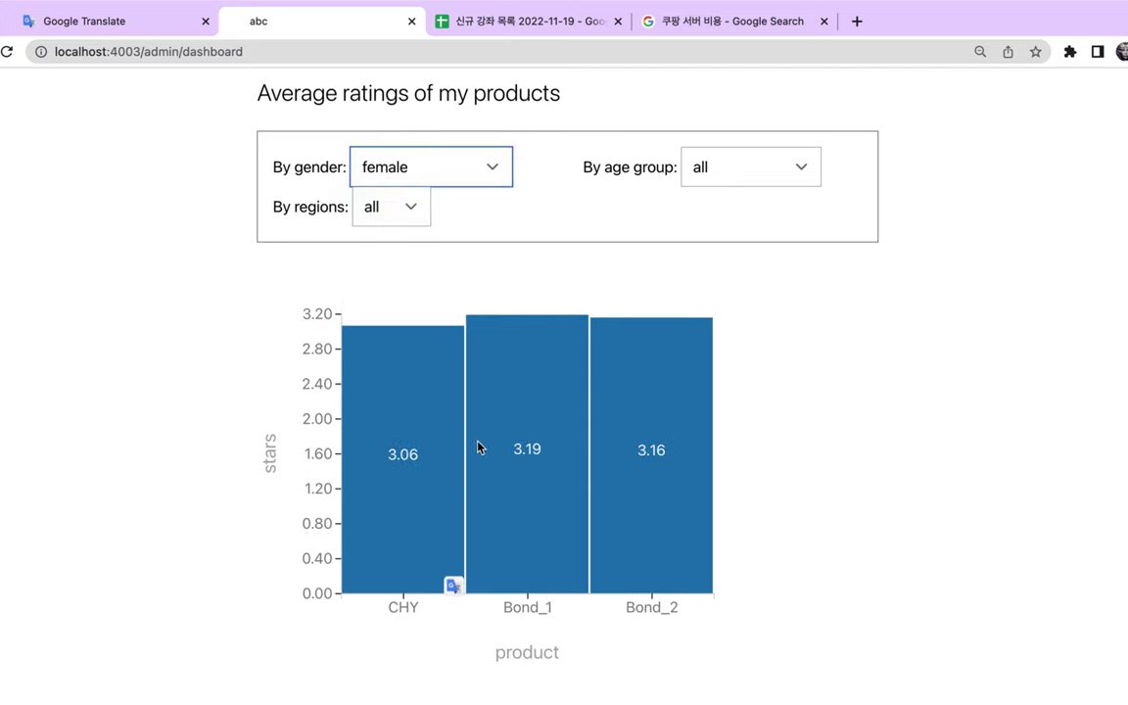
left_click(413, 215)
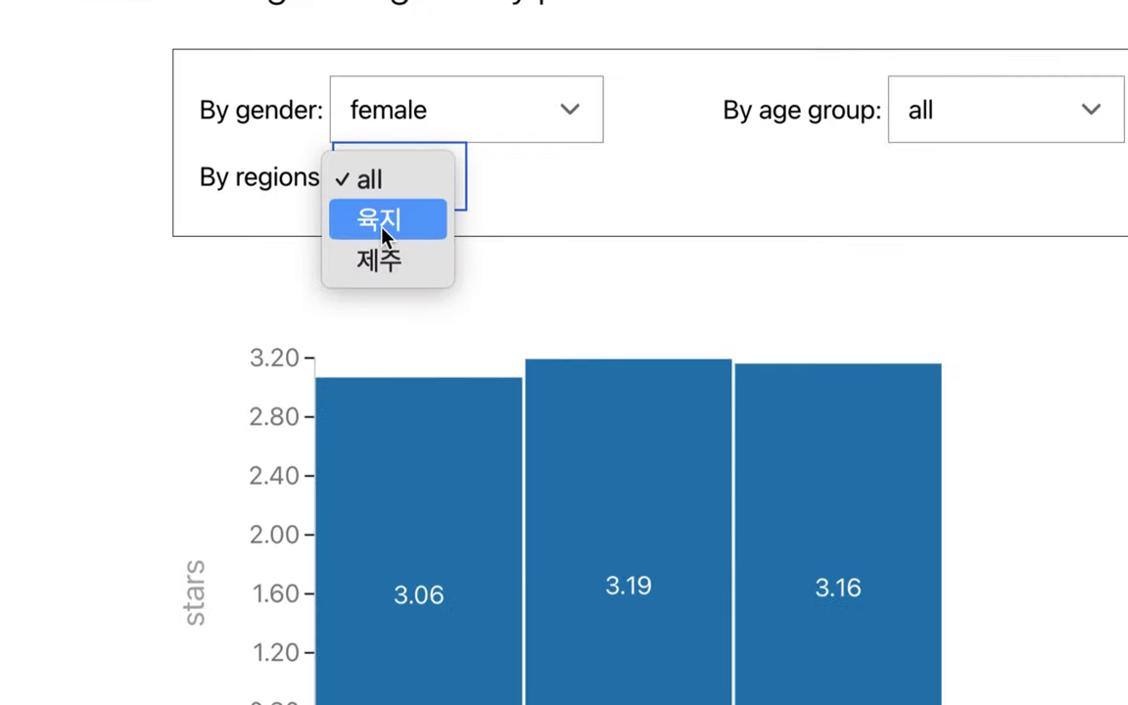
left_click(965, 135)
left_click(920, 129)
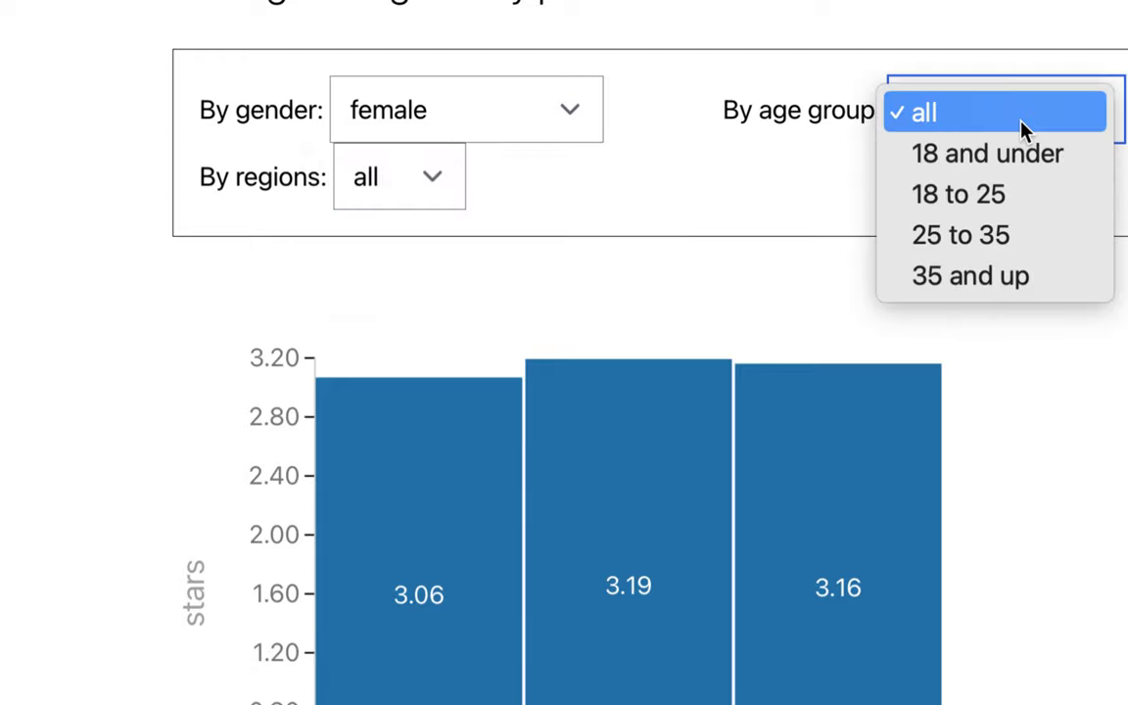
left_click(996, 170)
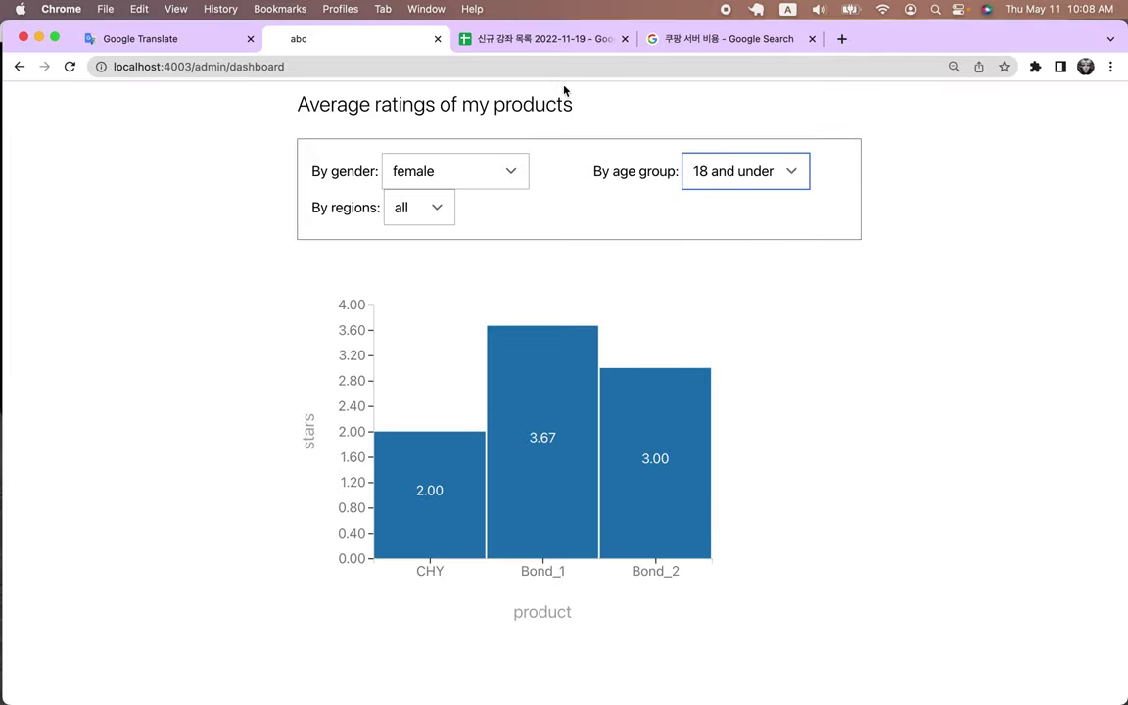
Step: Switch to the spreadsheet and enter "Every product is evaluated by the market participants/users." in cell B5
left_click(571, 50)
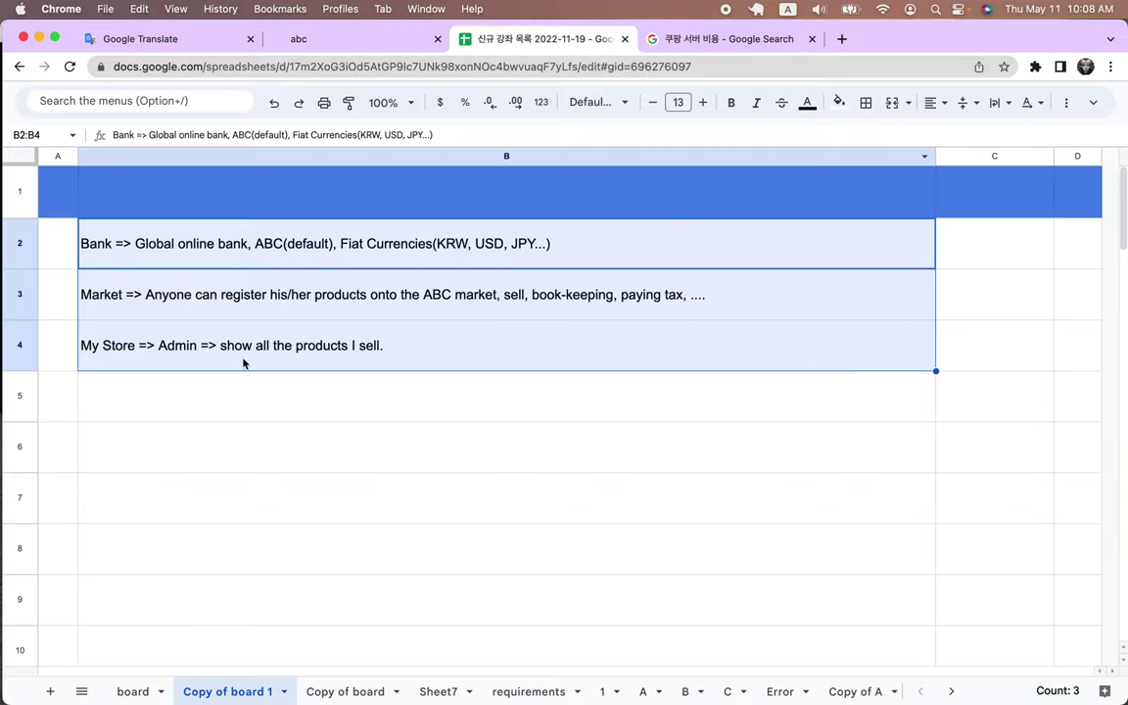
left_click(99, 411)
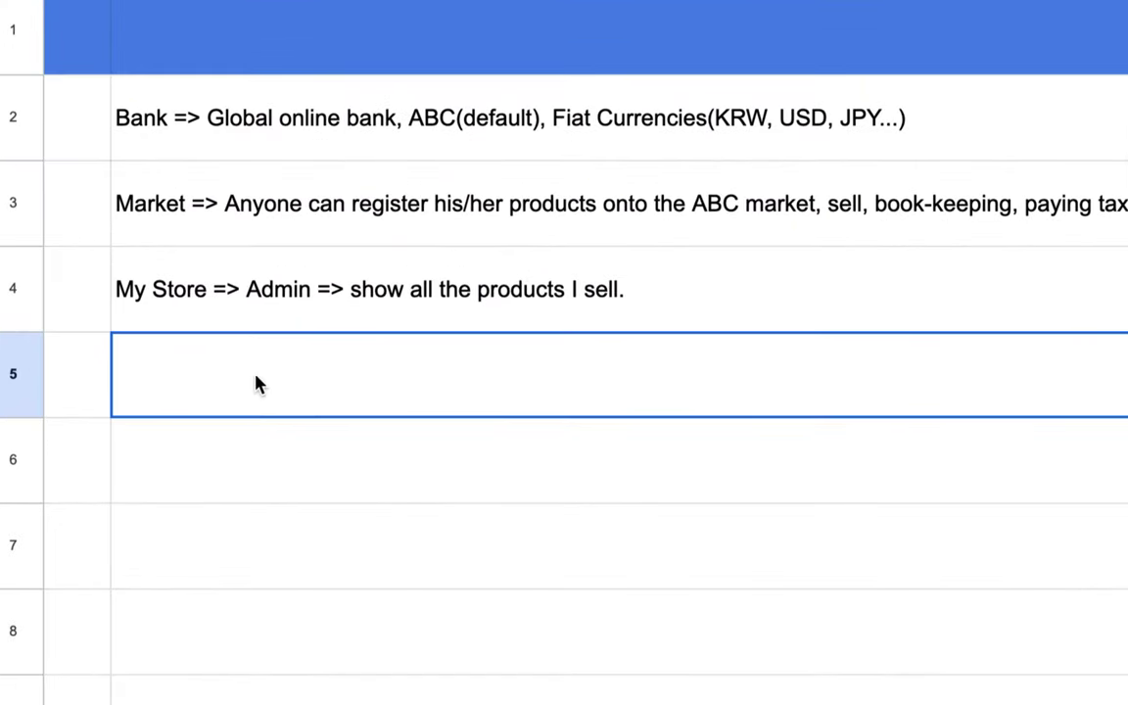
double_click(164, 395)
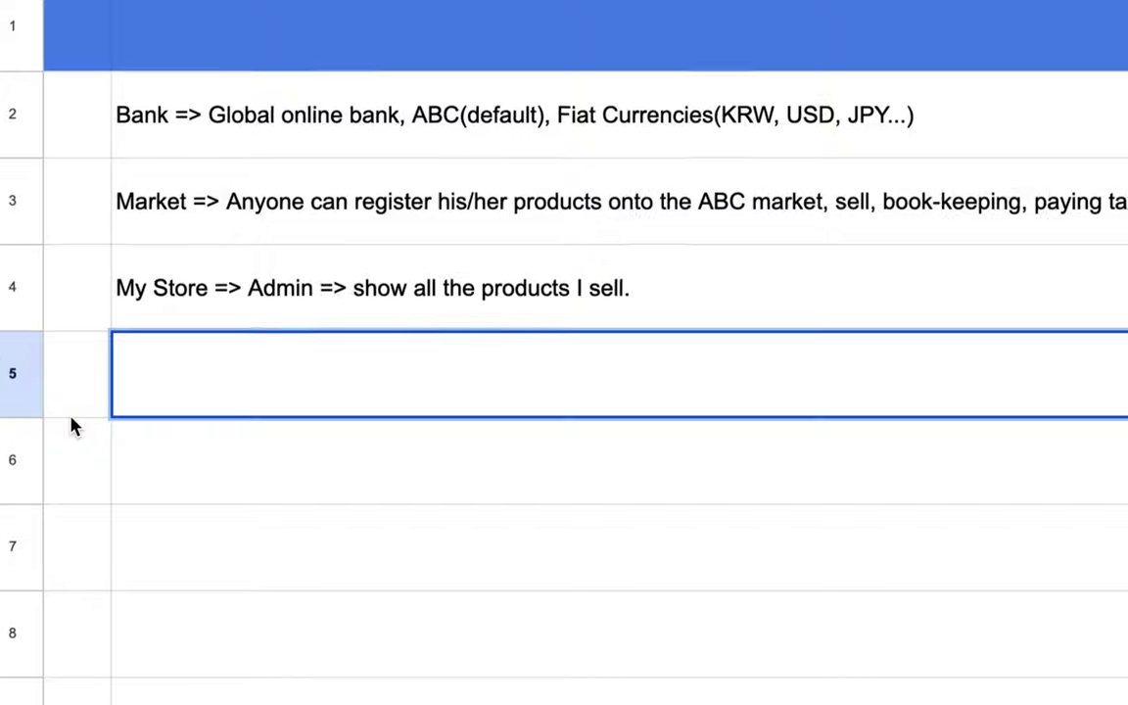
type("Every ")
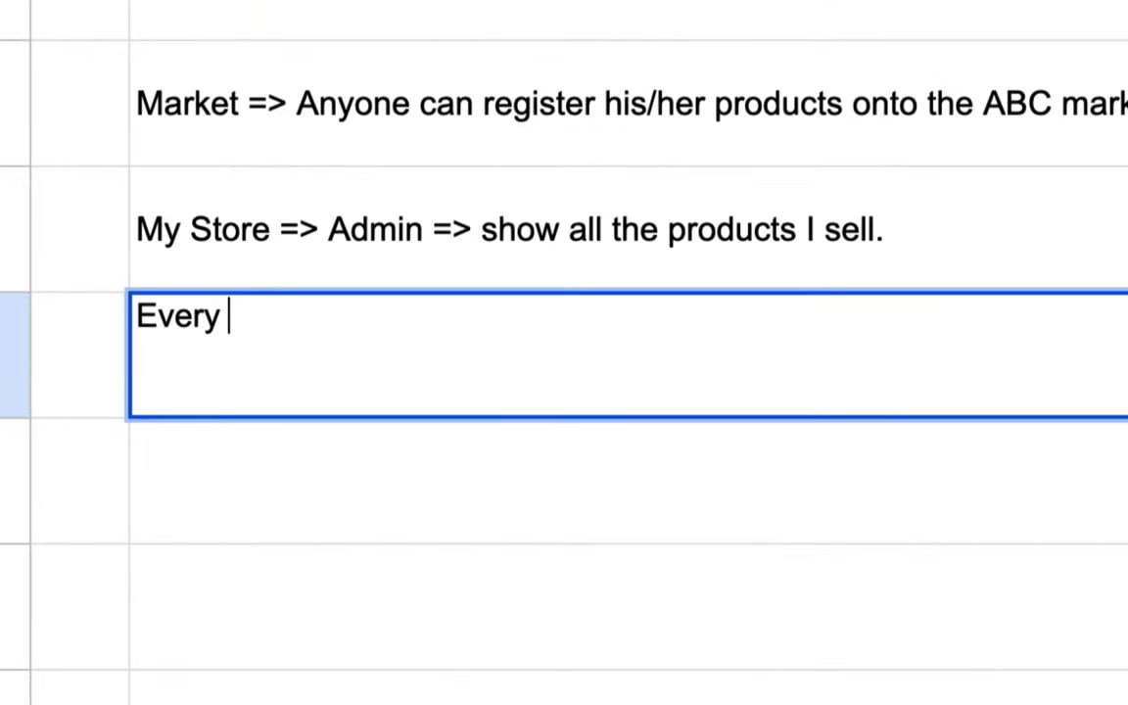
type("product ")
type("a")
key("BackSpace")
type("ois")
key("BackSpace")
key("BackSpace")
key("BackSpace")
key("BackSpace")
type("is evaluated by the mar")
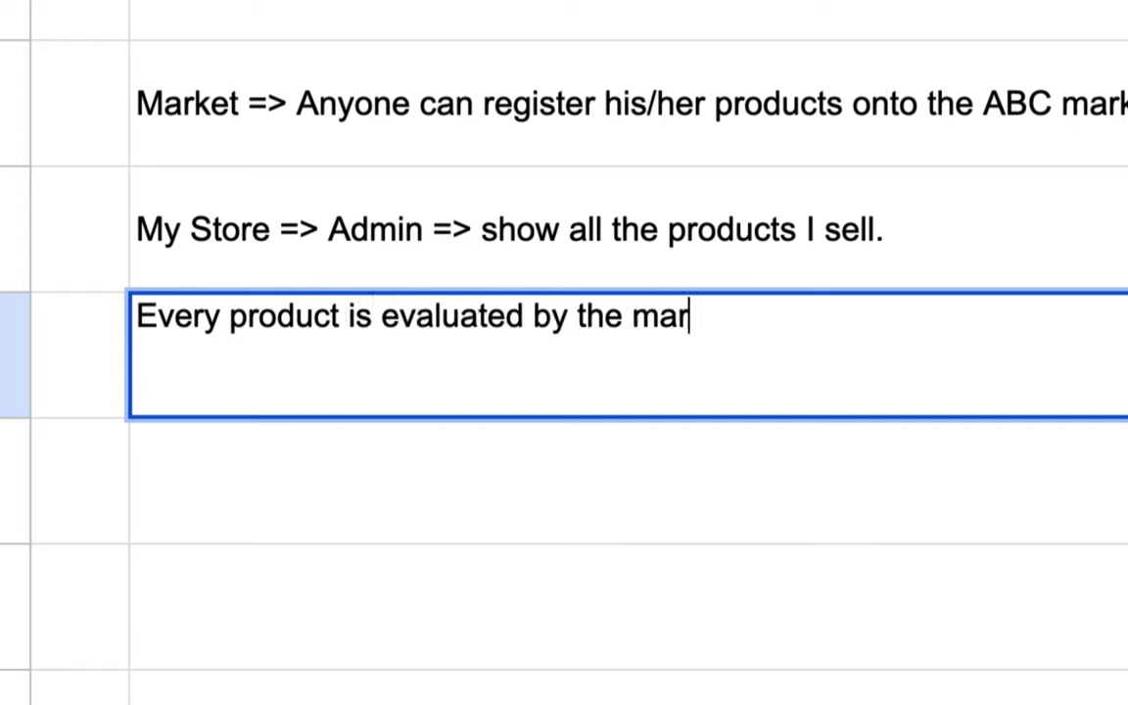
type("ket part")
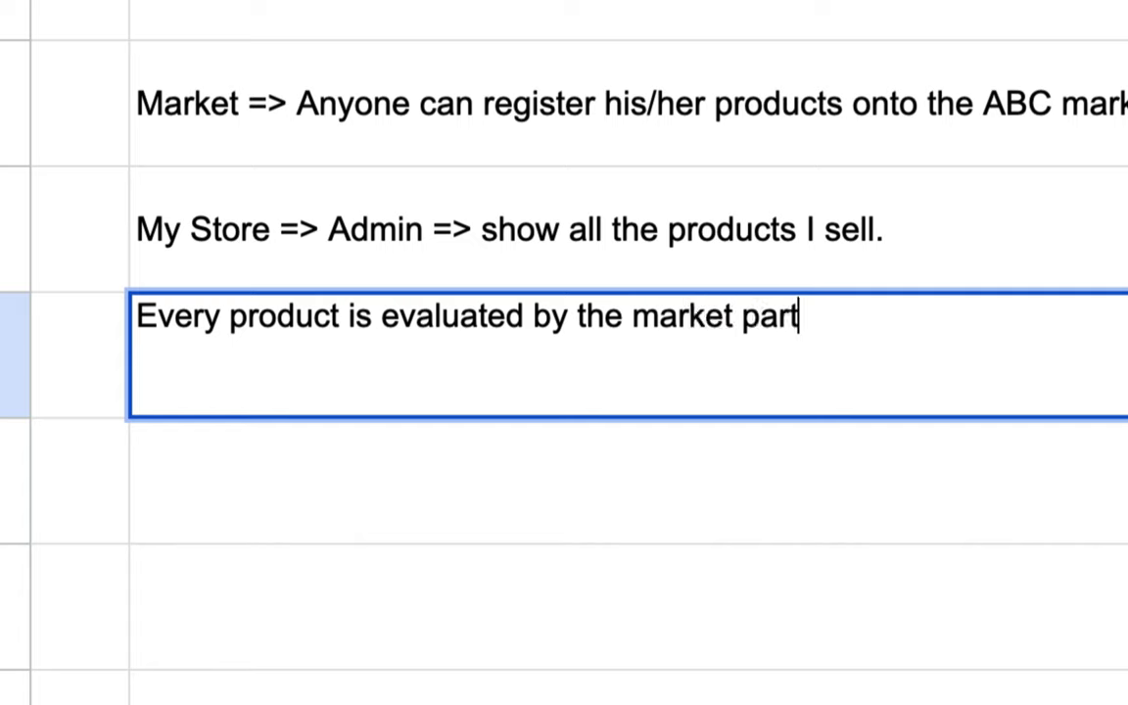
type("icipants")
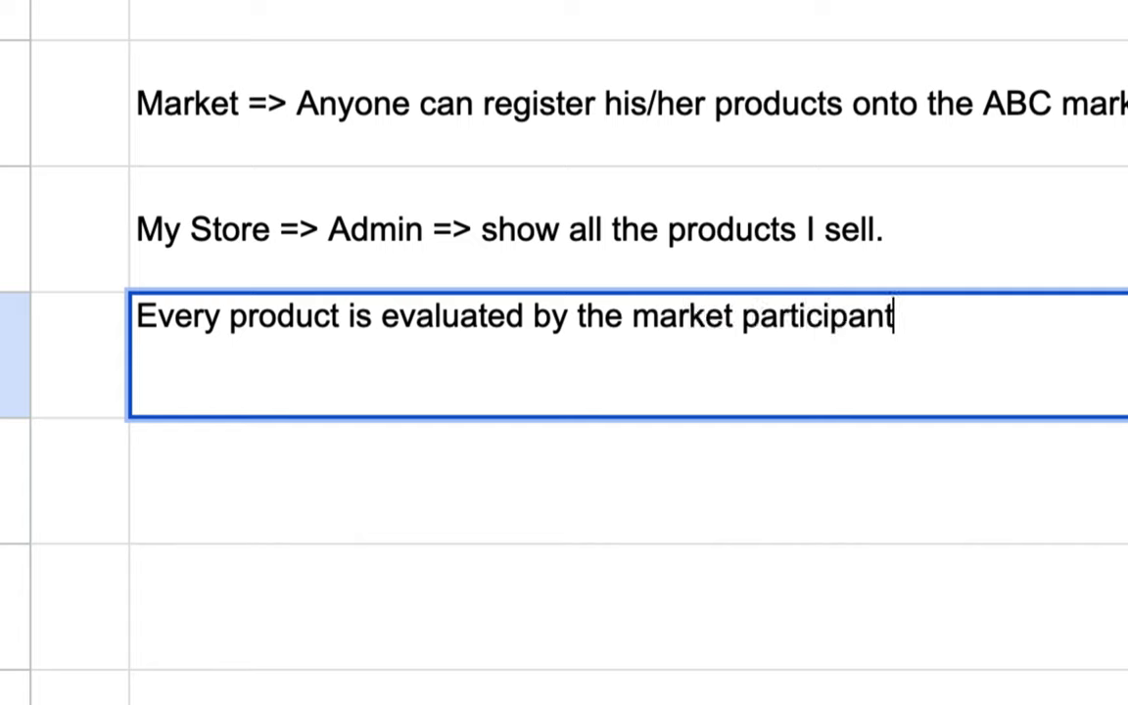
type("/users.")
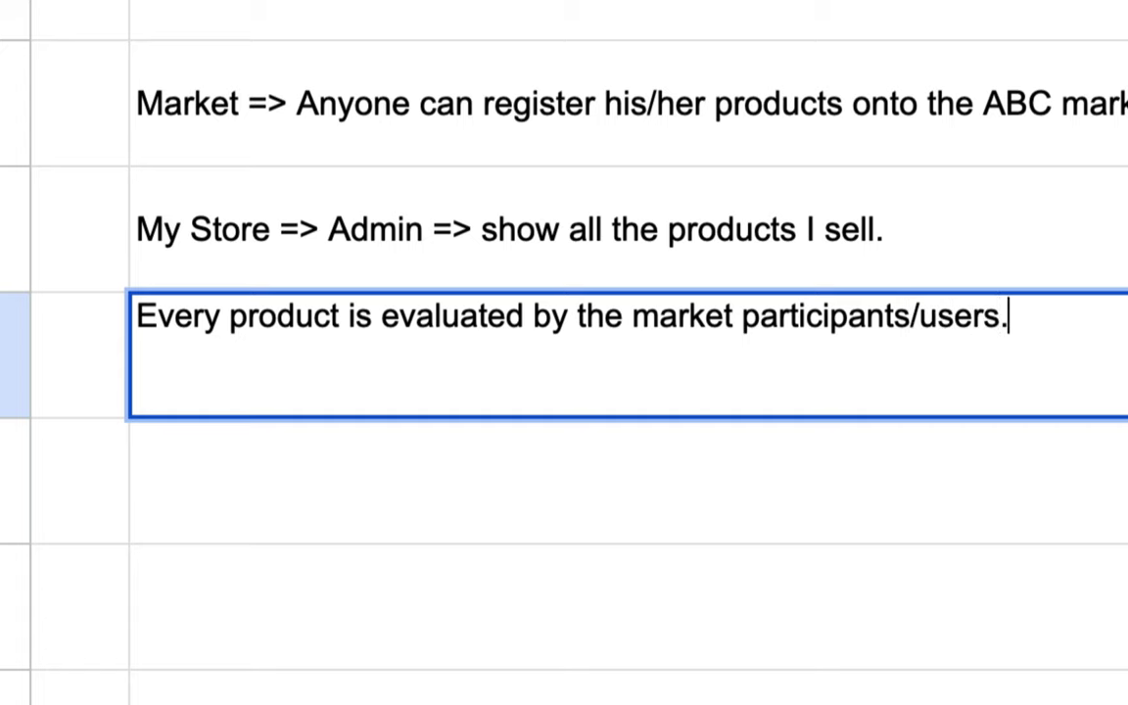
Step: Highlight most of "Every product" in cell B5 and append "=> updating in real time." to the sentence
left_click_drag(339, 315, 162, 313)
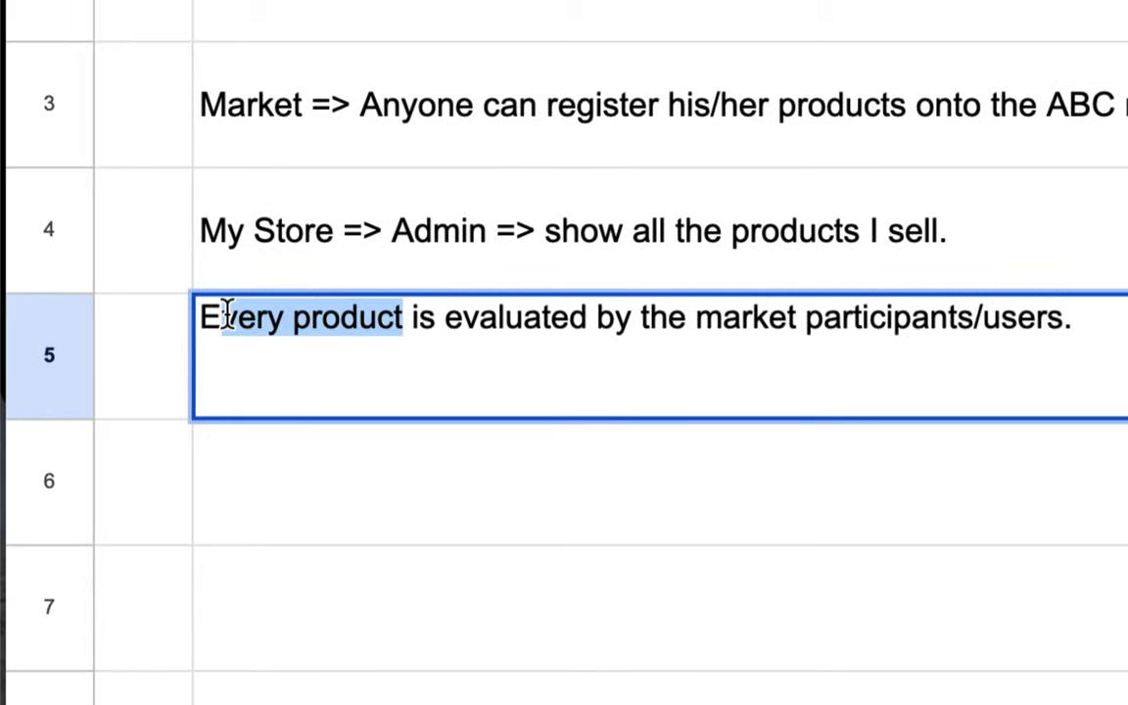
left_click(1077, 317)
type("=> r")
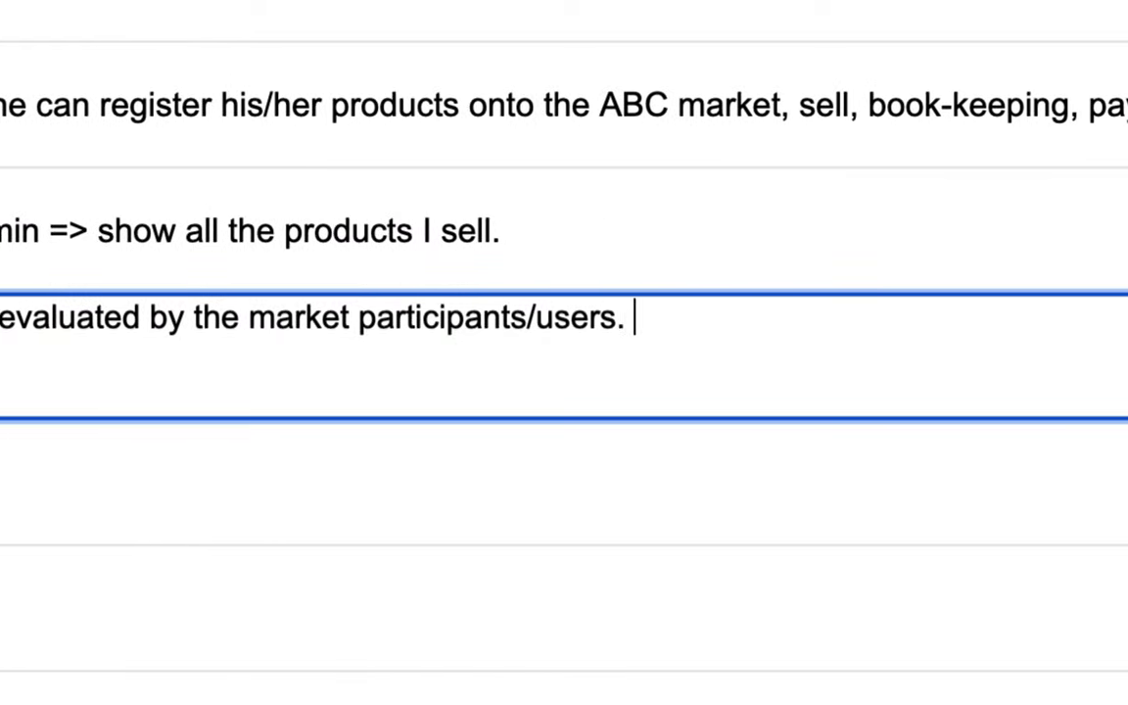
key("BackSpace")
type("updating ")
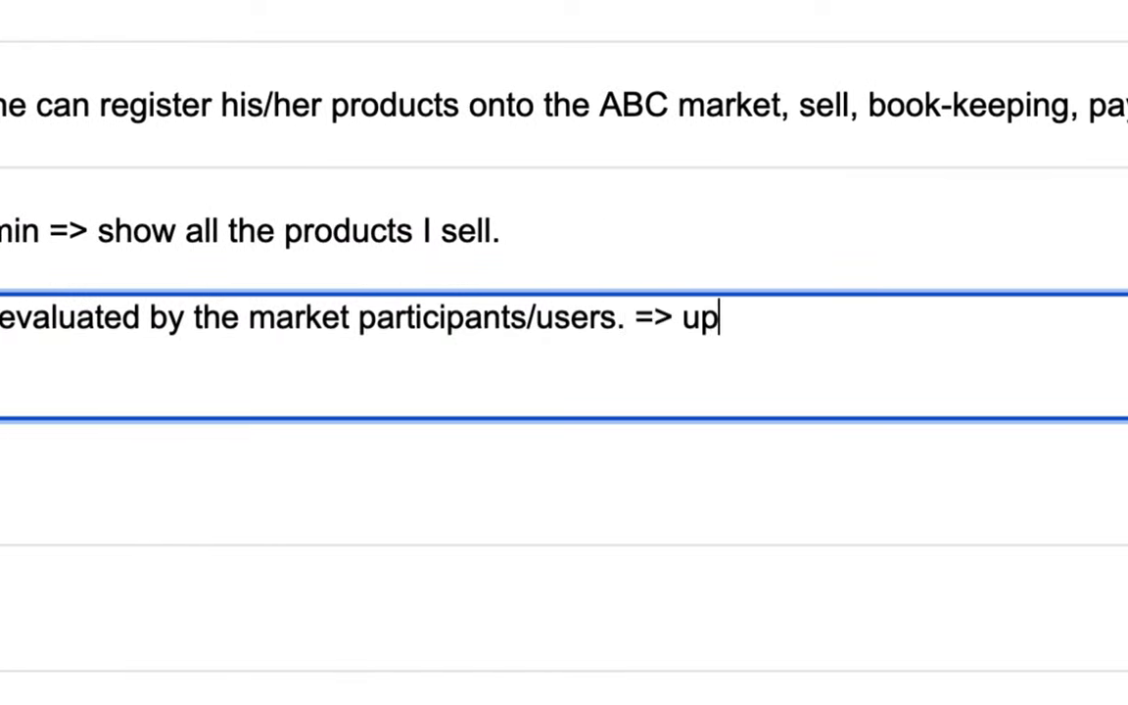
type("in real time.")
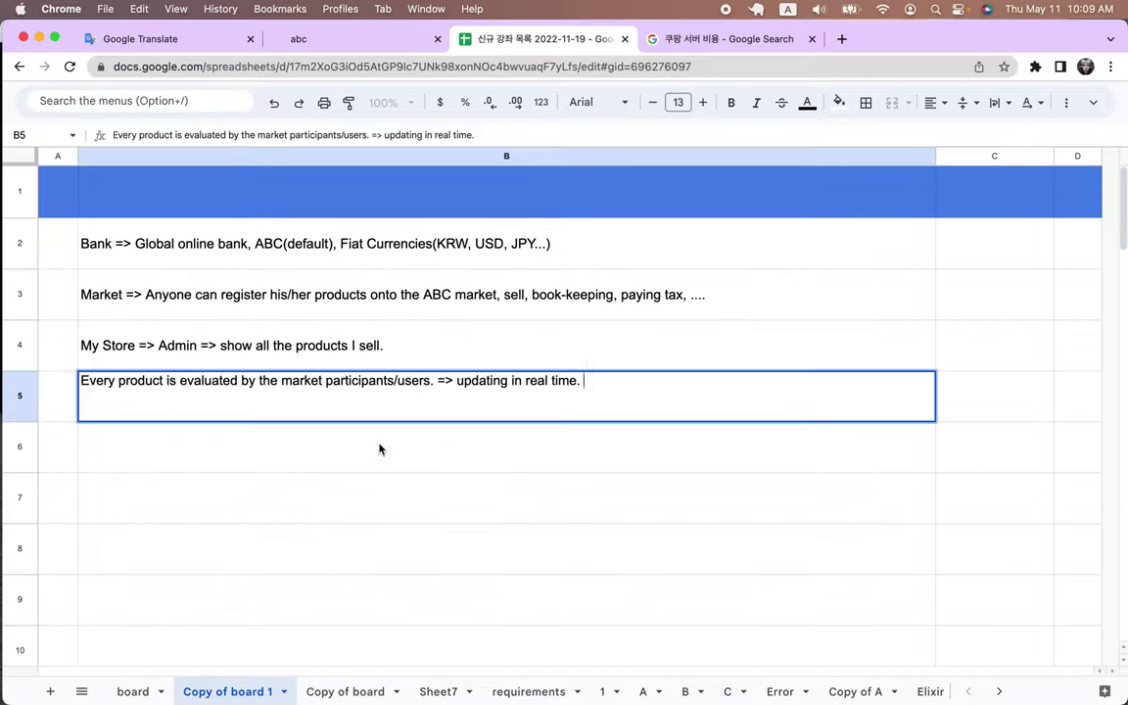
Step: Enter "제주시 연동 국수만찬 => 고기국수, 멸치국수, 비빔국수...." in cell B6
left_click(127, 452)
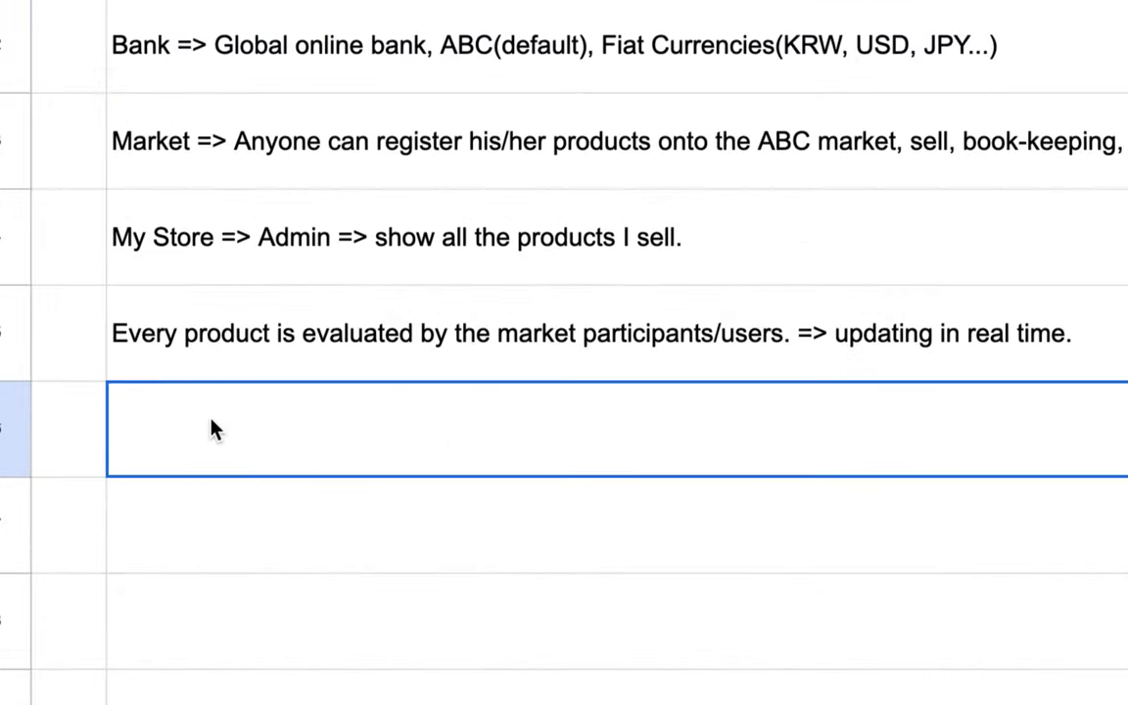
double_click(134, 445)
type("w")
key("BackSpace")
type("제")
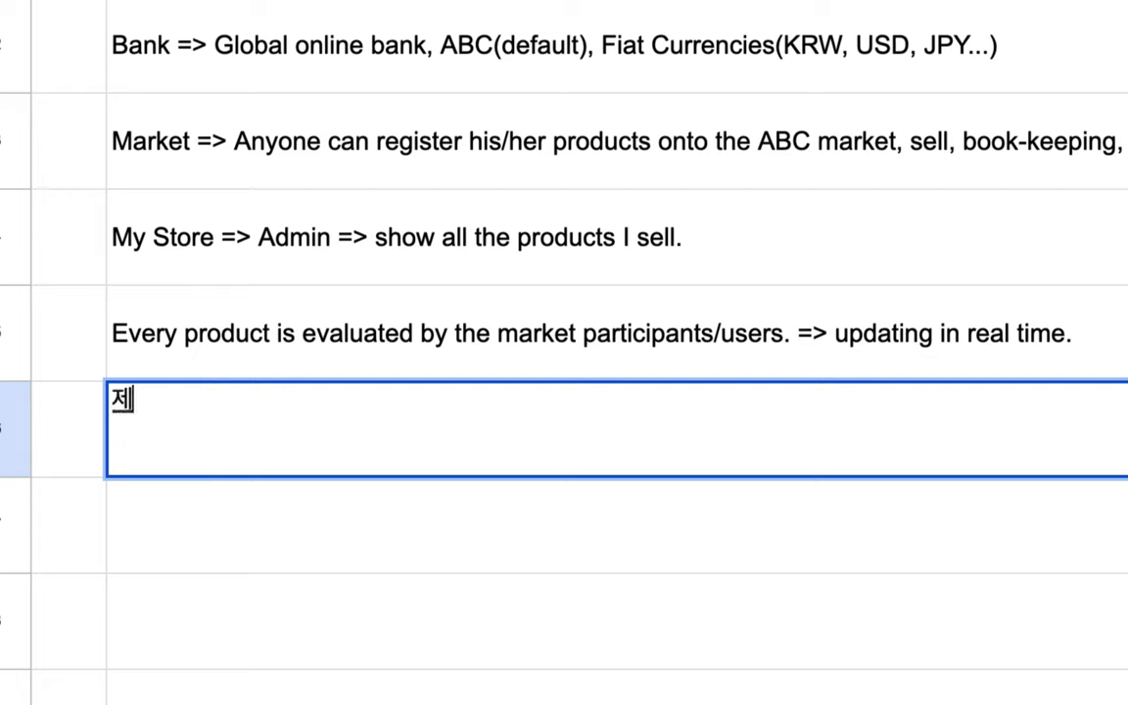
type("주시 연동 국수맛")
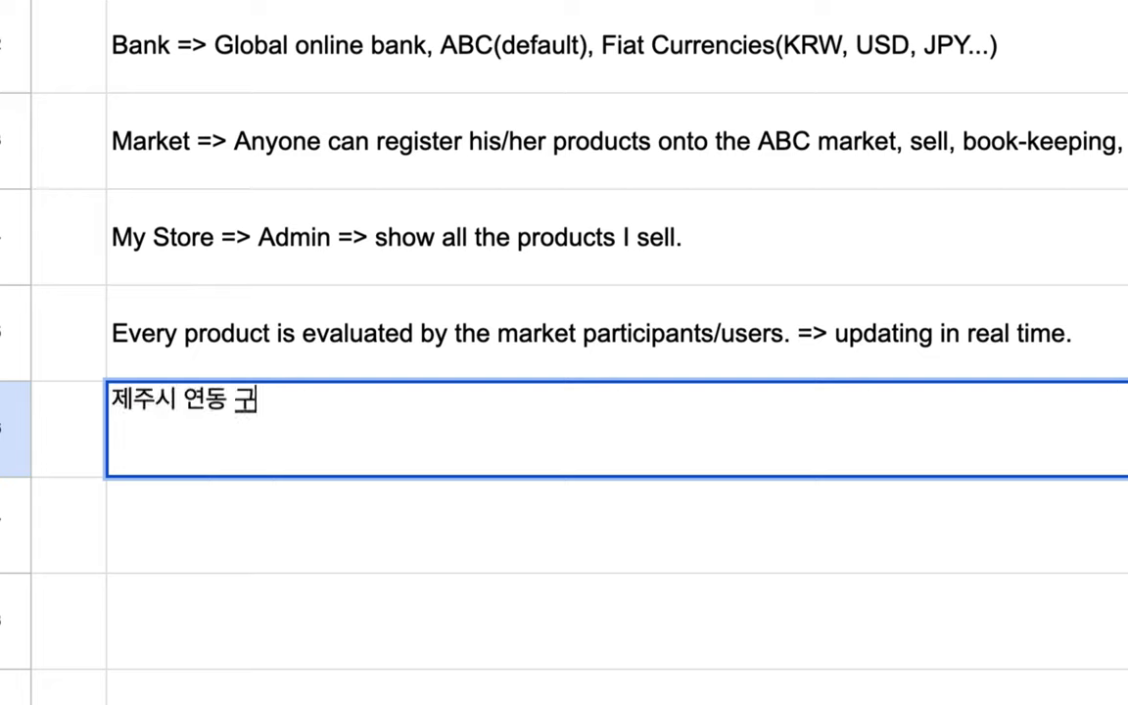
key("BackSpace")
type("만찬 ")
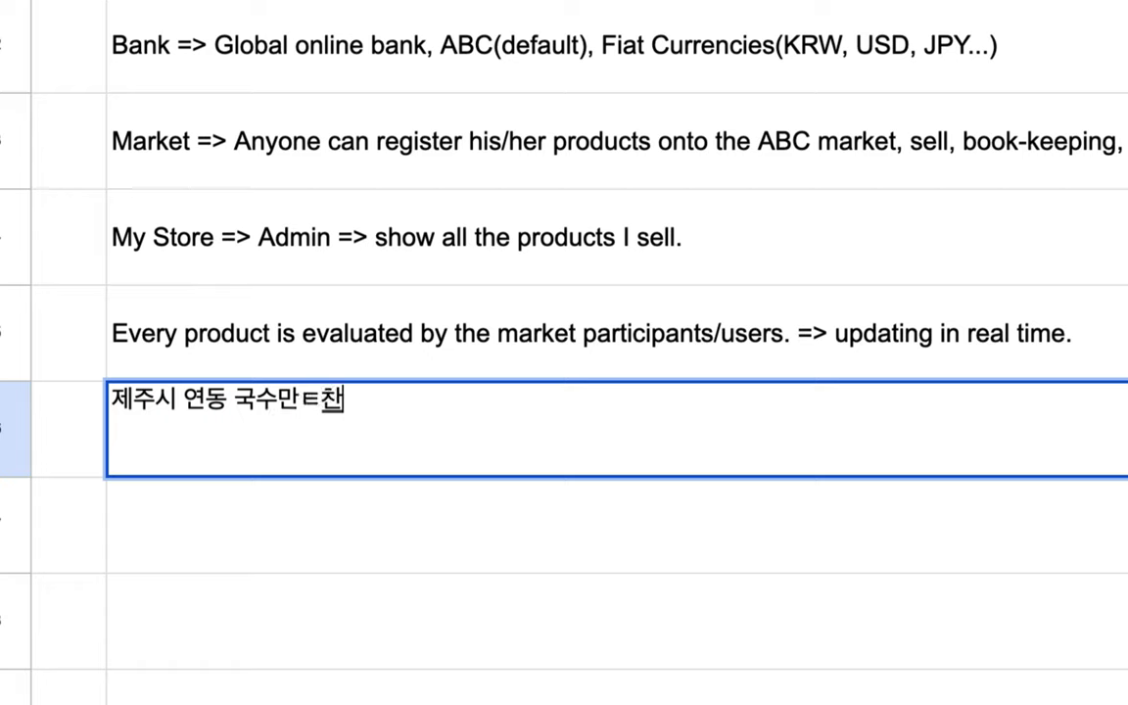
type("=")
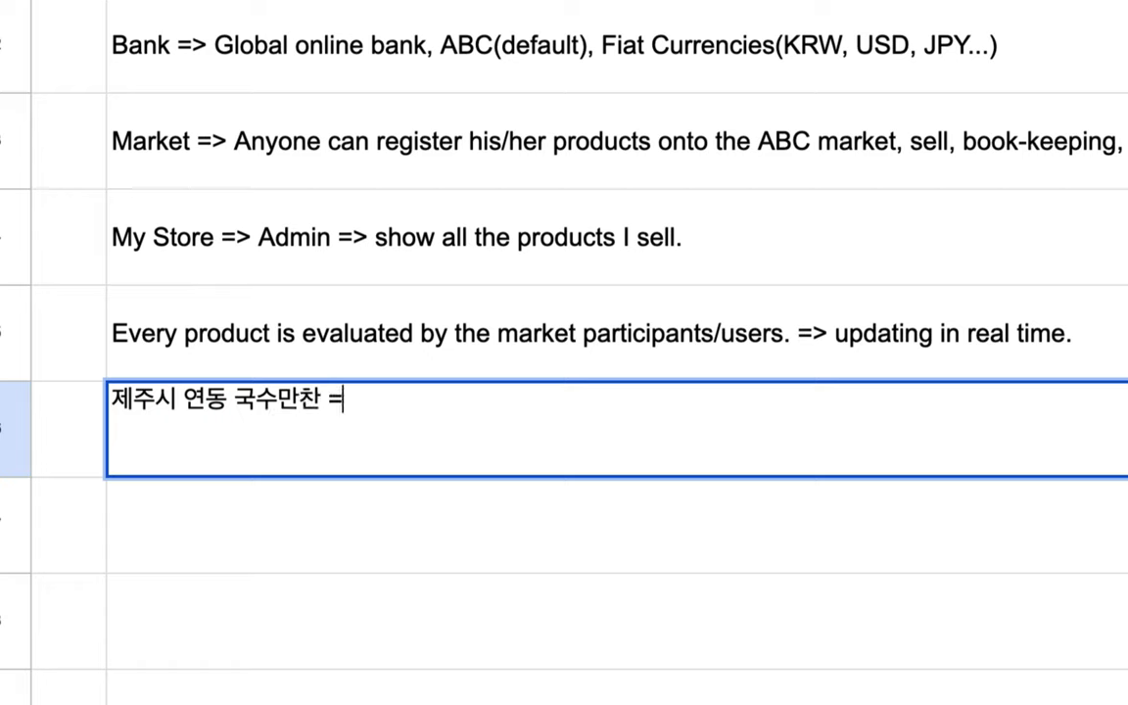
type("> 고기국수, 멸치국수, 비빔국수")
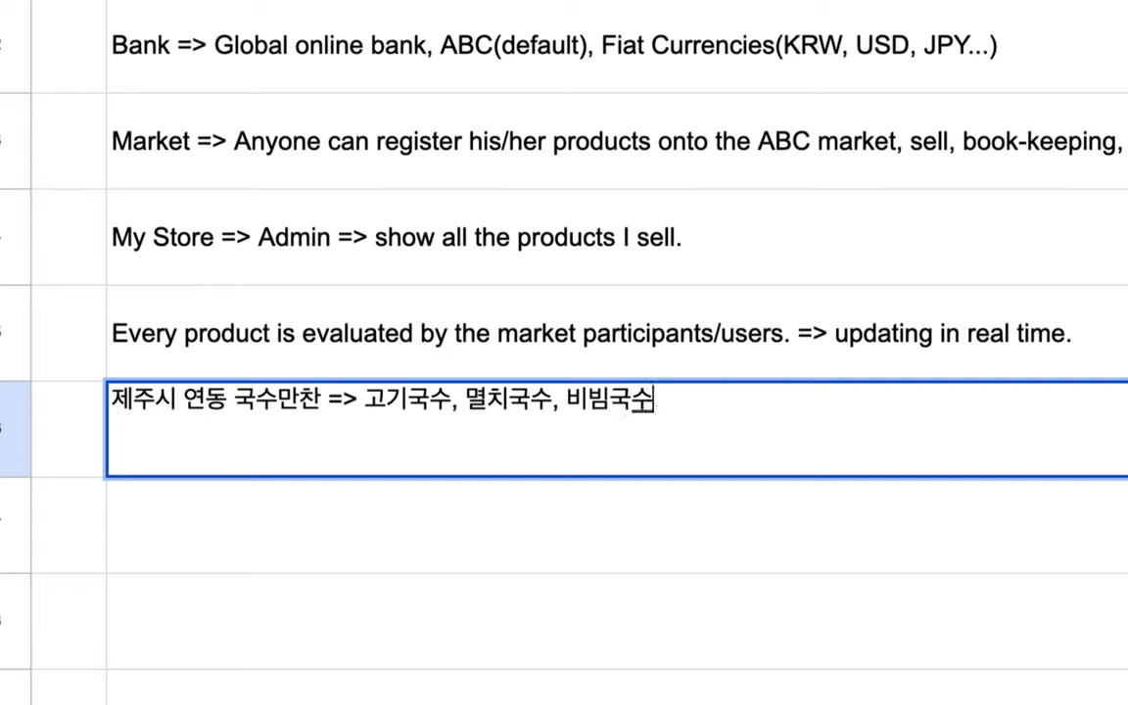
type("....")
Step: Add a second line in cell B6 reading "(1) 종합적인 평가 <=> 여타 국수 전문점(삼대국수....)"
left_click_drag(235, 399, 328, 400)
left_click(693, 403)
key("alt+Return")
type("(1) 종히")
type("합적인 평ㄱ")
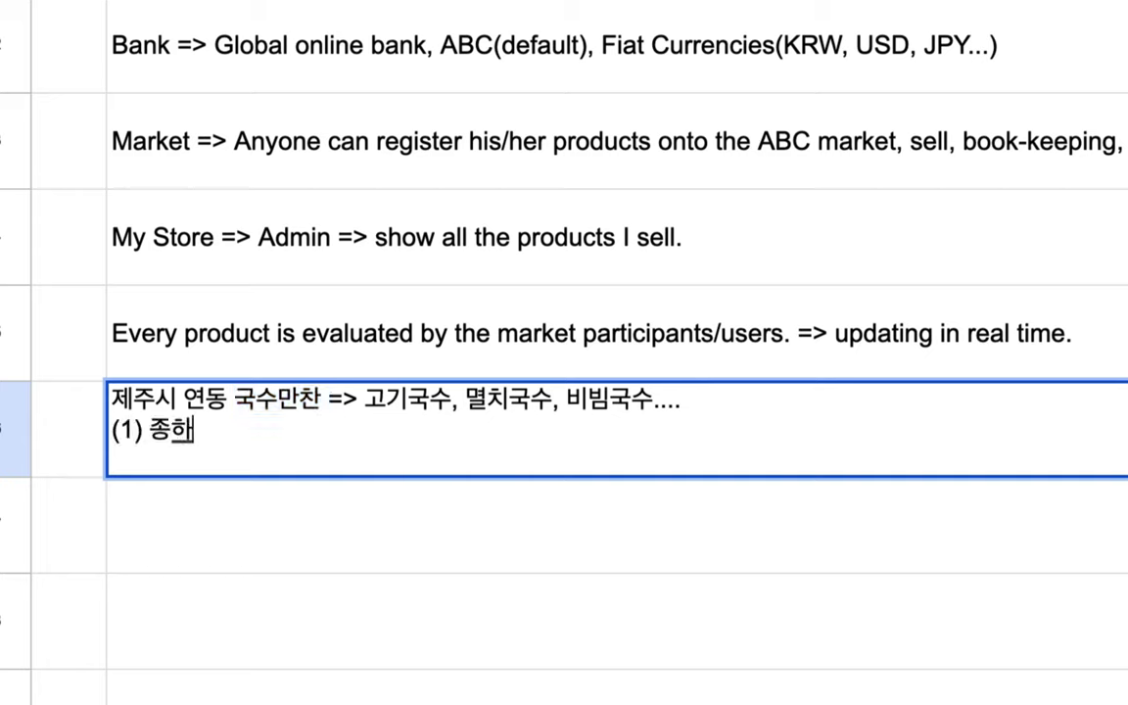
type("ㅐ")
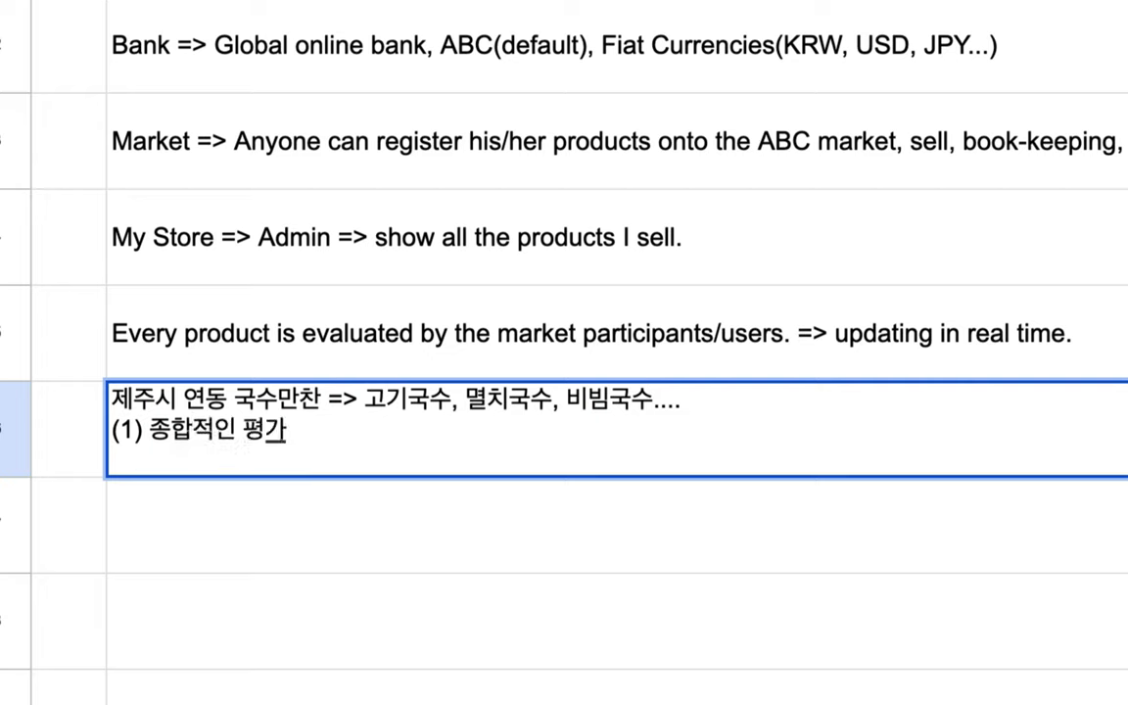
key("BackSpace")
type("ㅏ <=> 여타 ㄱ")
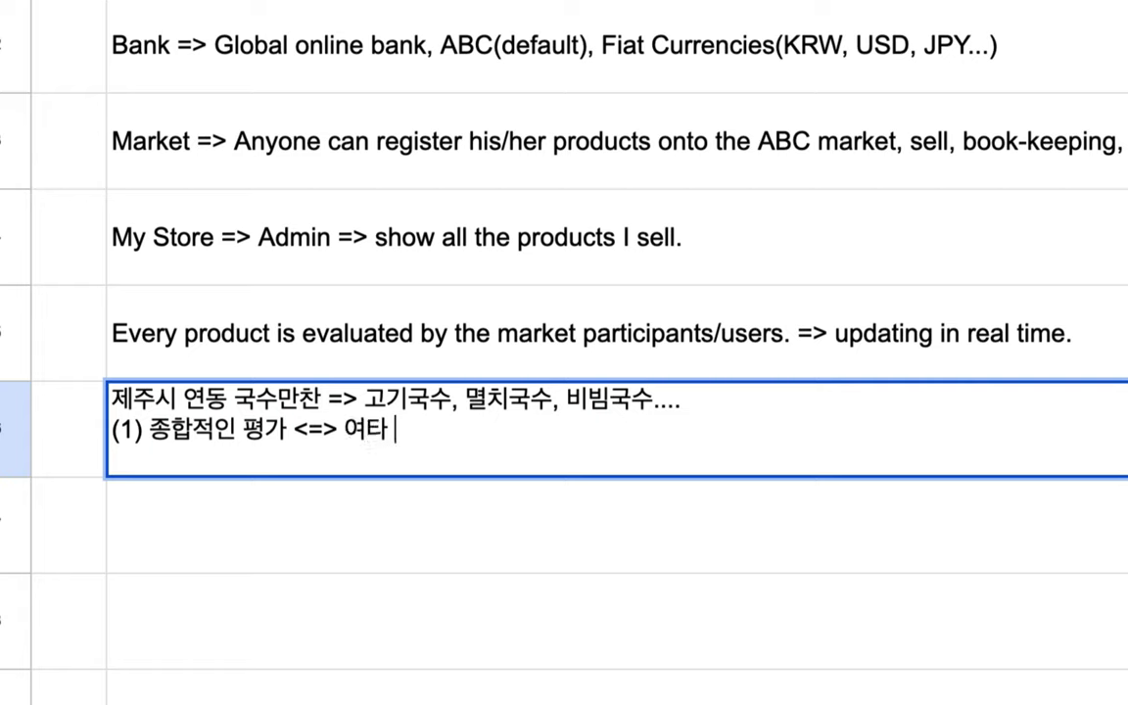
type("ㅜㄱㅅㅜ")
type("문점")
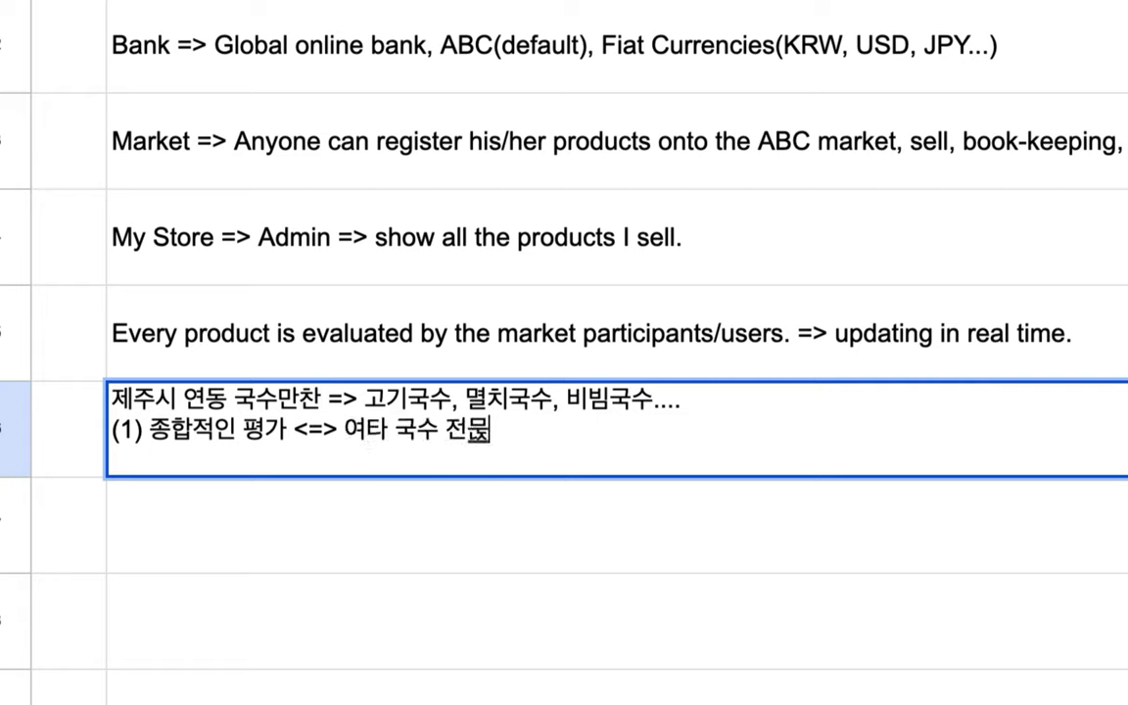
type("(삼대국수....")
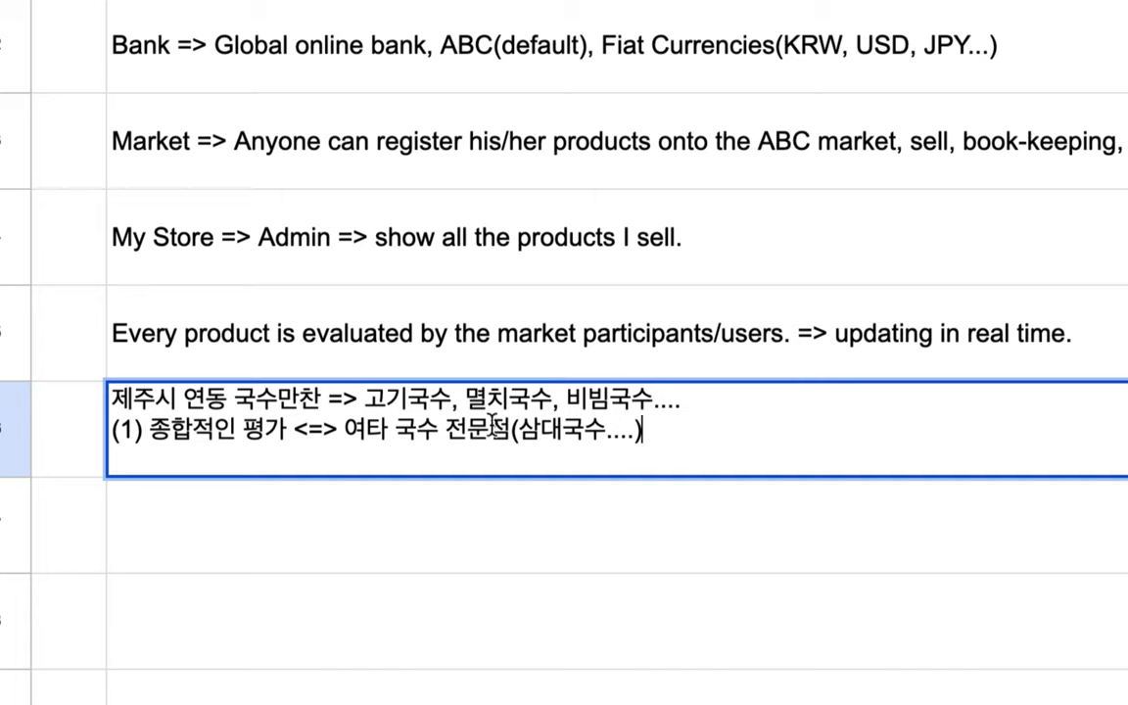
Step: Add ", 자매국수" after 삼대국수 in cell B6 and remove the trailing dots inside the parentheses
left_click_drag(443, 431, 636, 431)
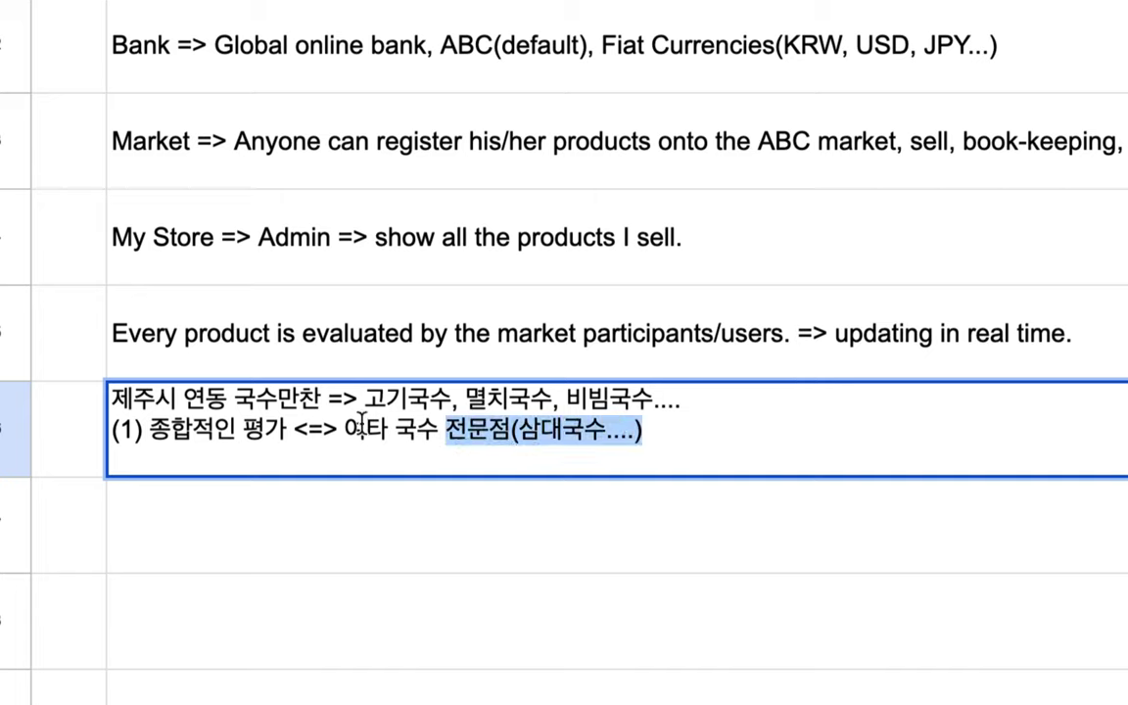
left_click_drag(235, 399, 323, 399)
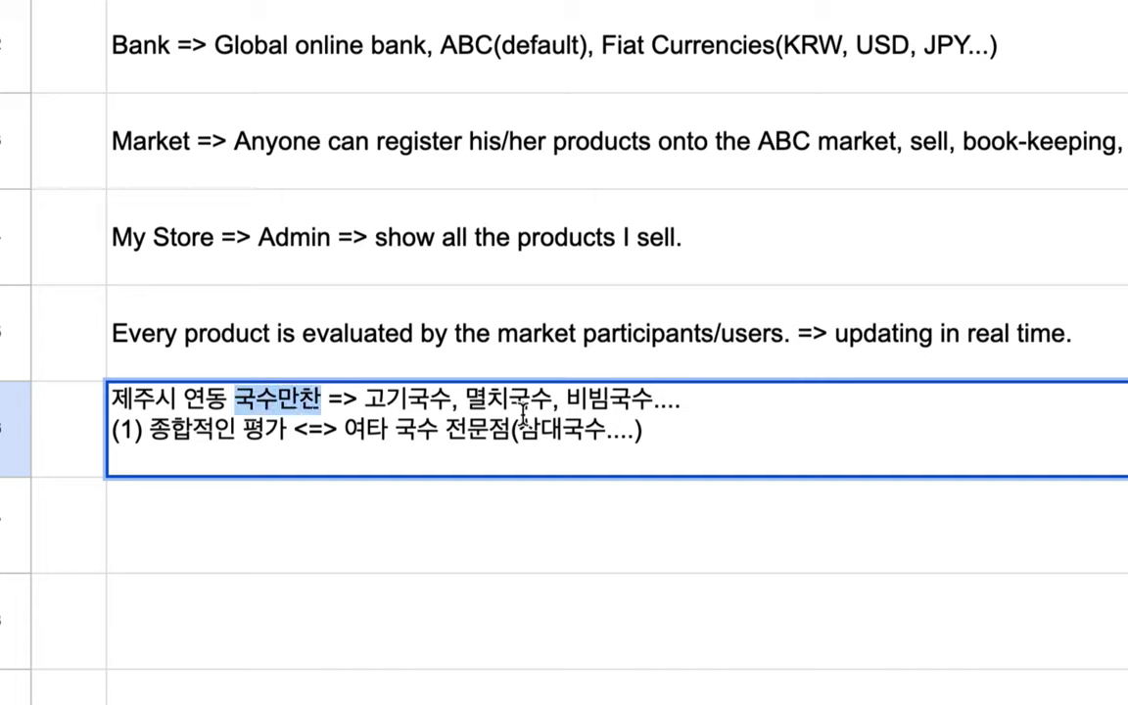
left_click_drag(519, 430, 627, 431)
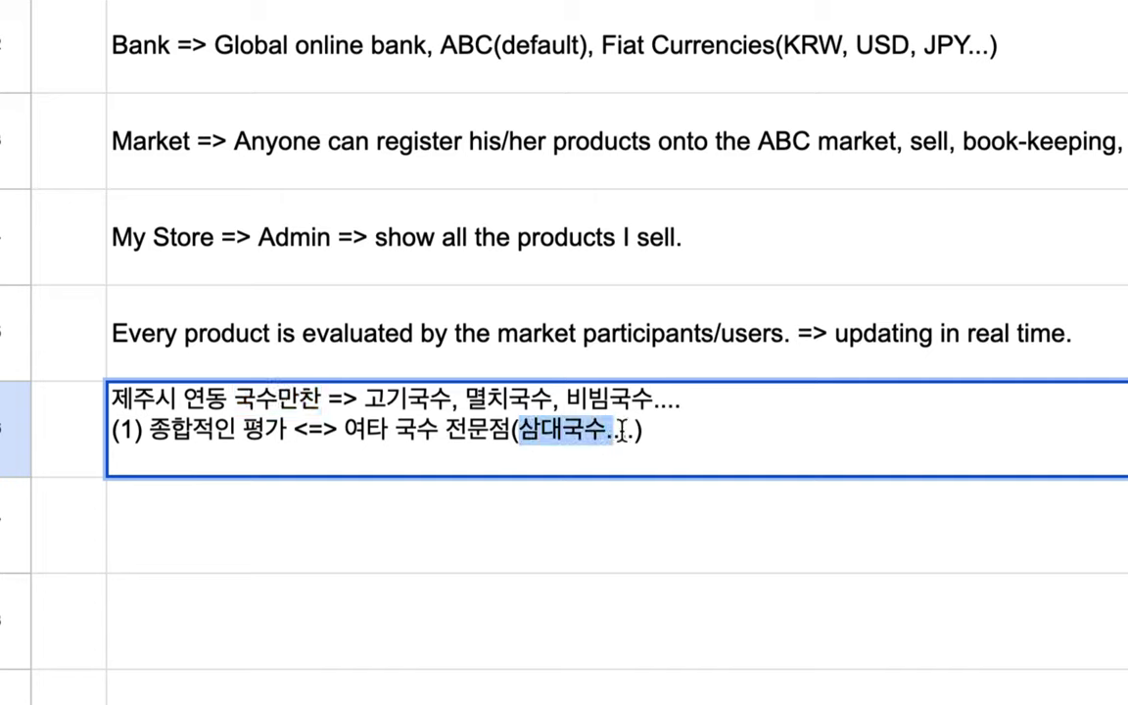
left_click(605, 432)
type(", 자매국수.")
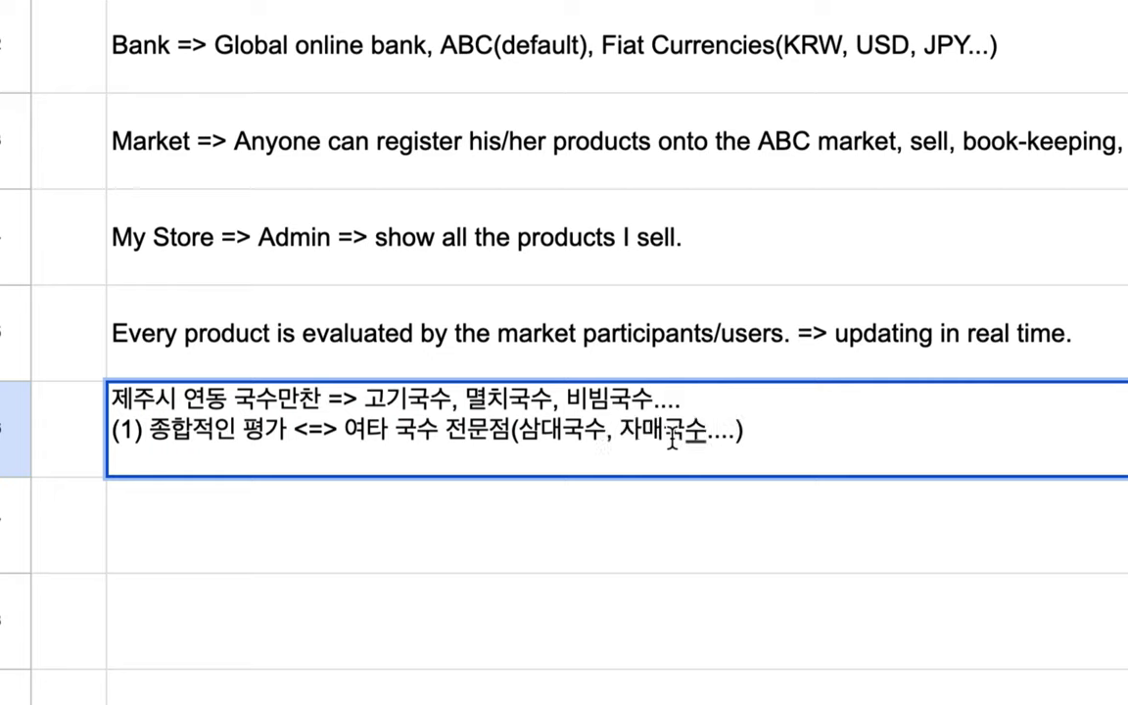
left_click(732, 432)
key("BackSpace")
Step: Highlight the restaurant names 국수만찬, 삼대국수 and 자매국수 in turn in cell B6 to compare them
left_click_drag(233, 398, 322, 400)
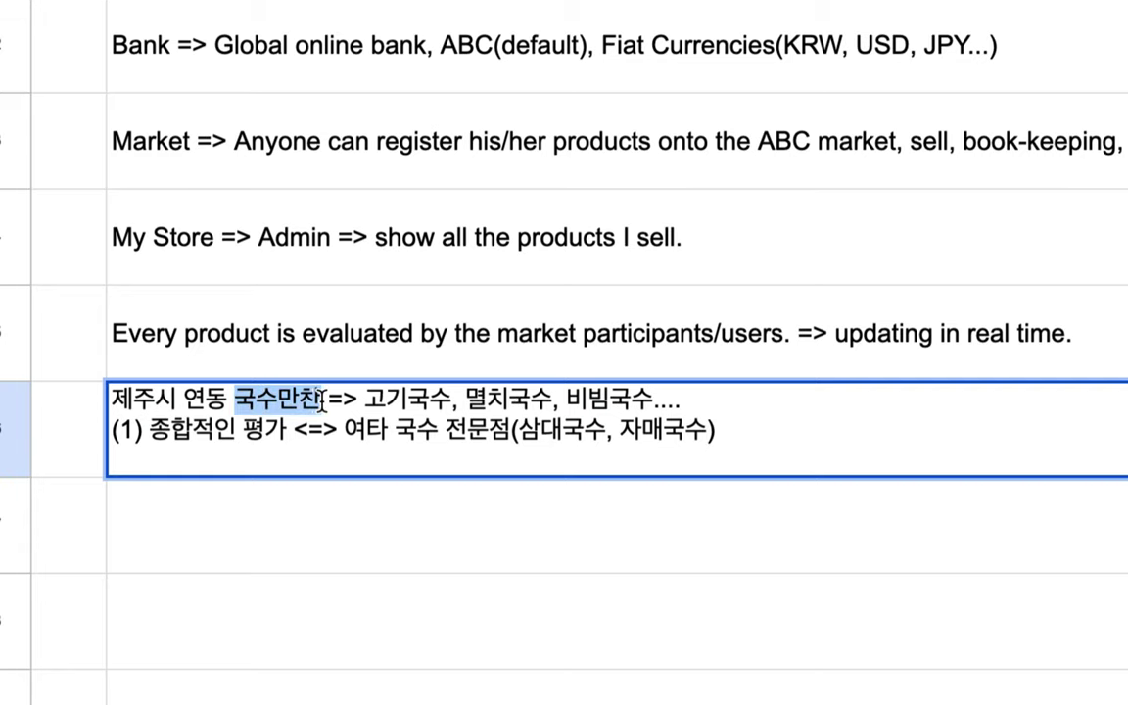
left_click_drag(542, 436, 628, 439)
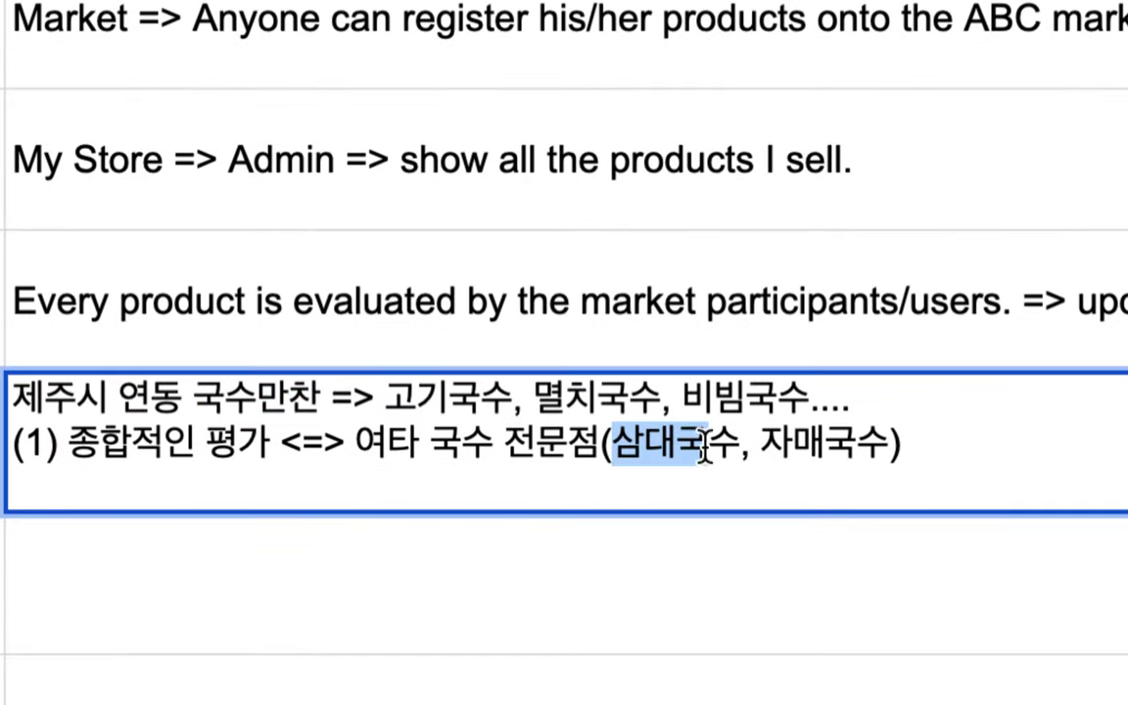
left_click_drag(763, 446, 893, 445)
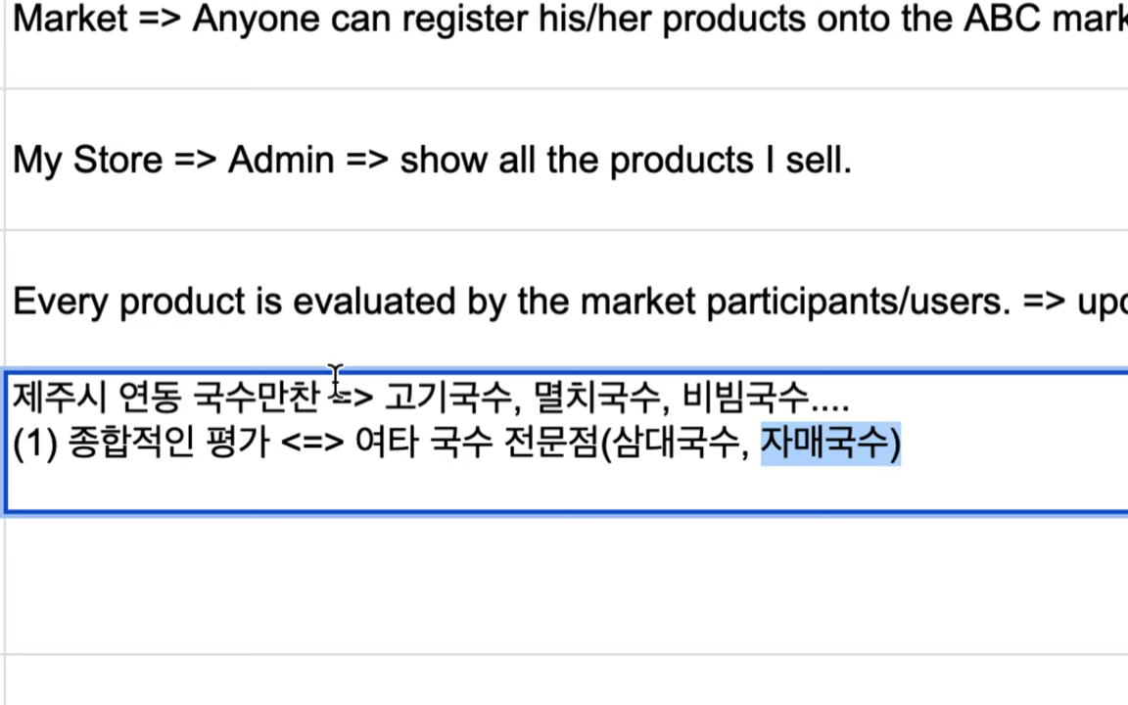
left_click(217, 396)
left_click_drag(217, 397, 322, 400)
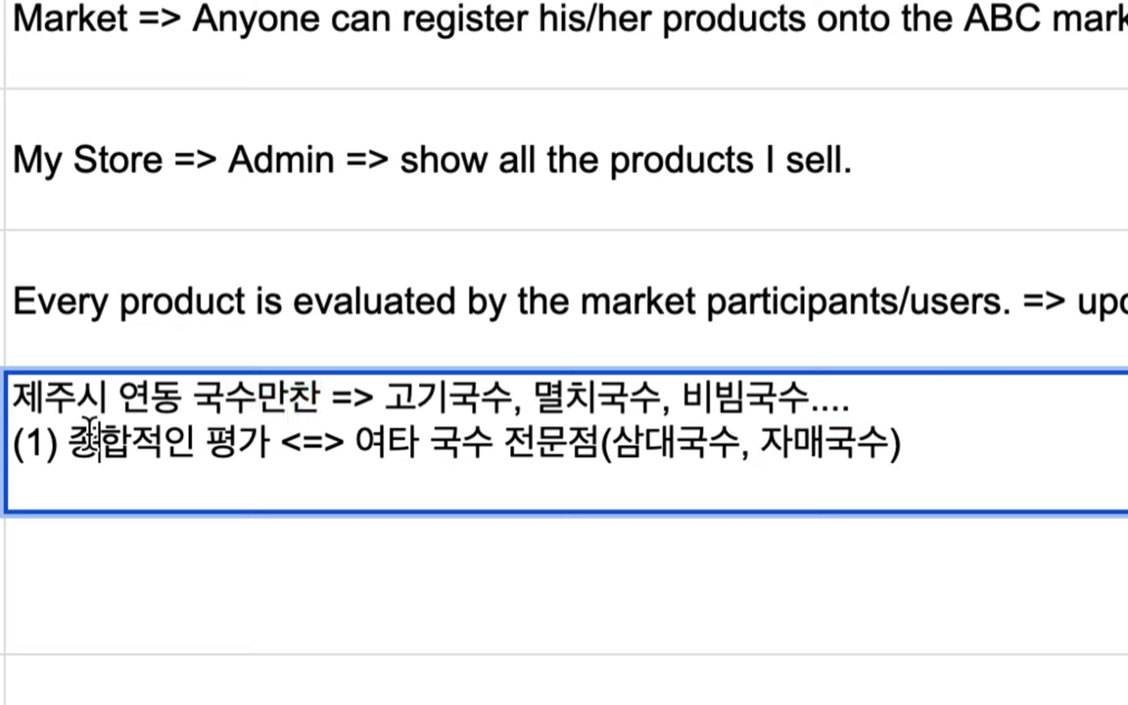